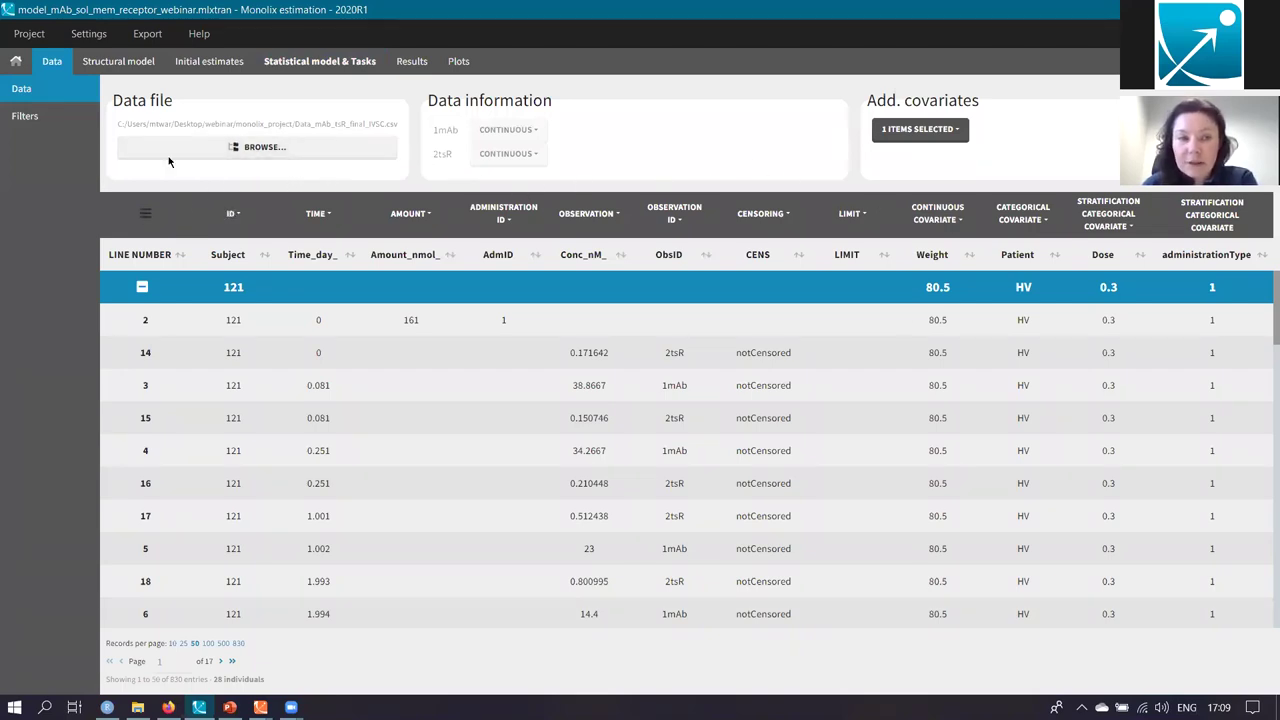
# Show the Monolix structural model file and highlight the ddt_Rmem equation on line 43
pyautogui.click(120, 63)
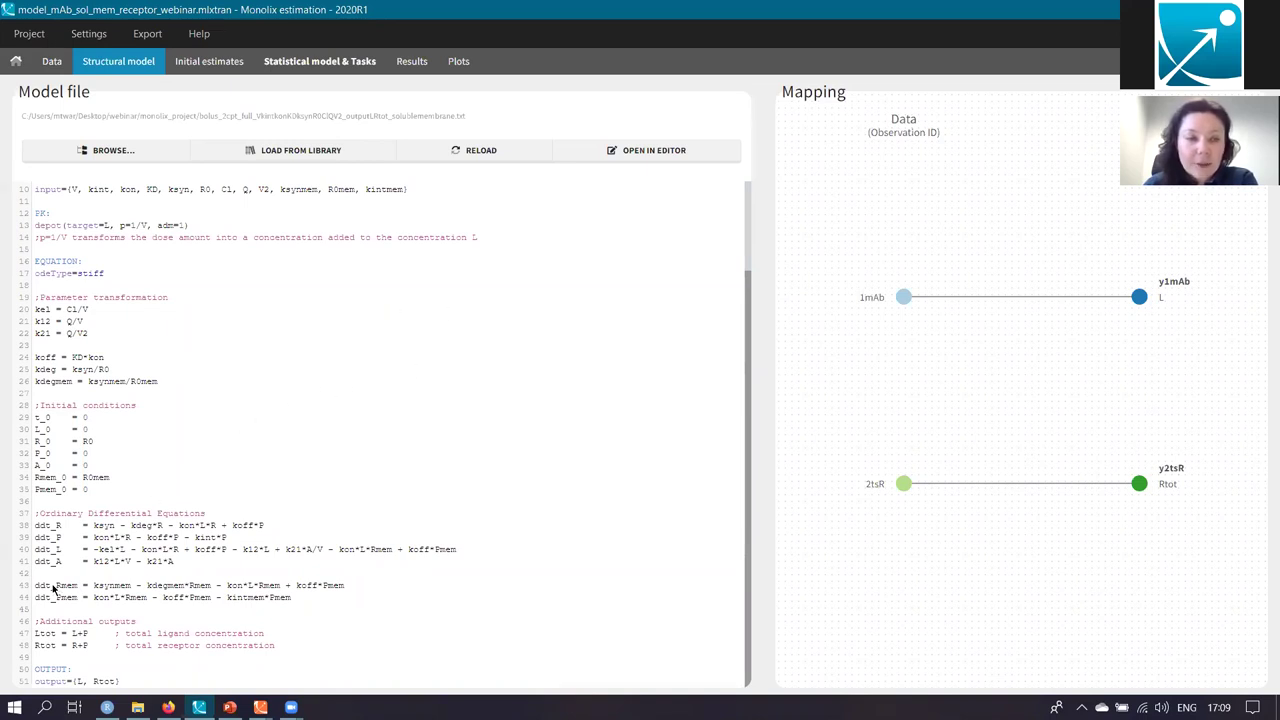
pyautogui.moveTo(37, 590); pyautogui.dragTo(351, 594)
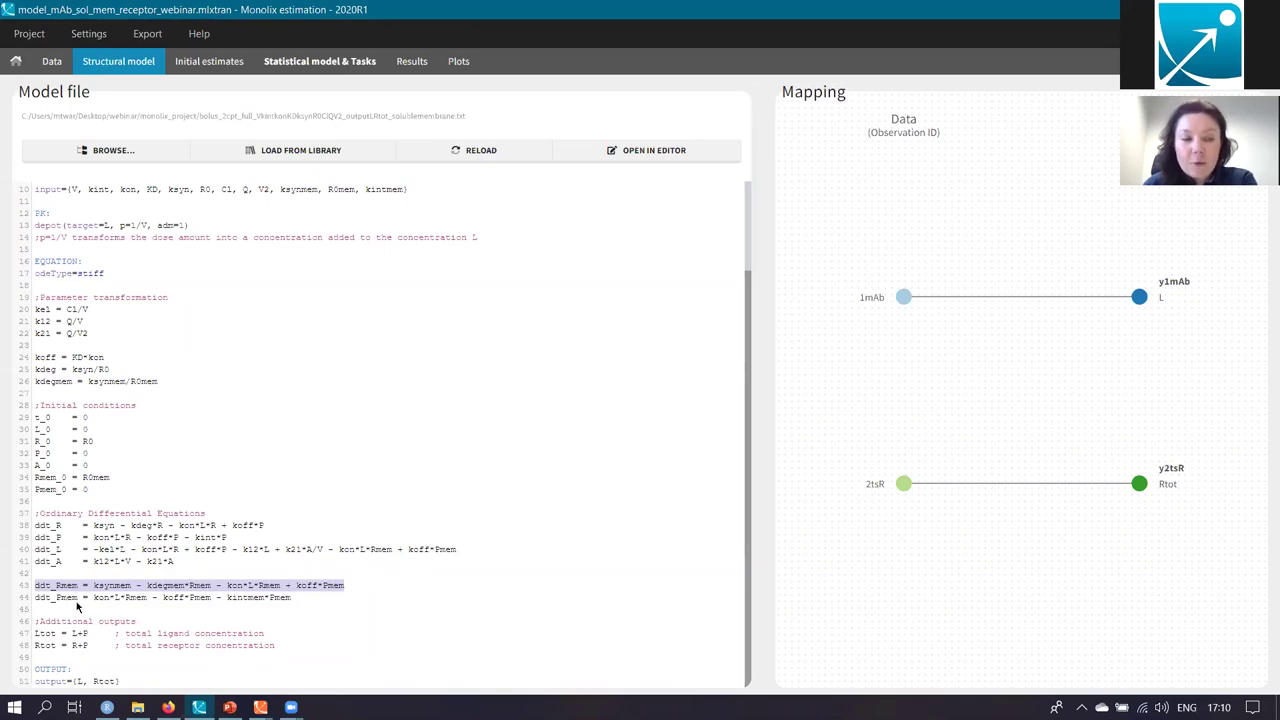
# Review the Statistical model & Tasks settings, then save and export the project to Simulx
pyautogui.click(320, 61)
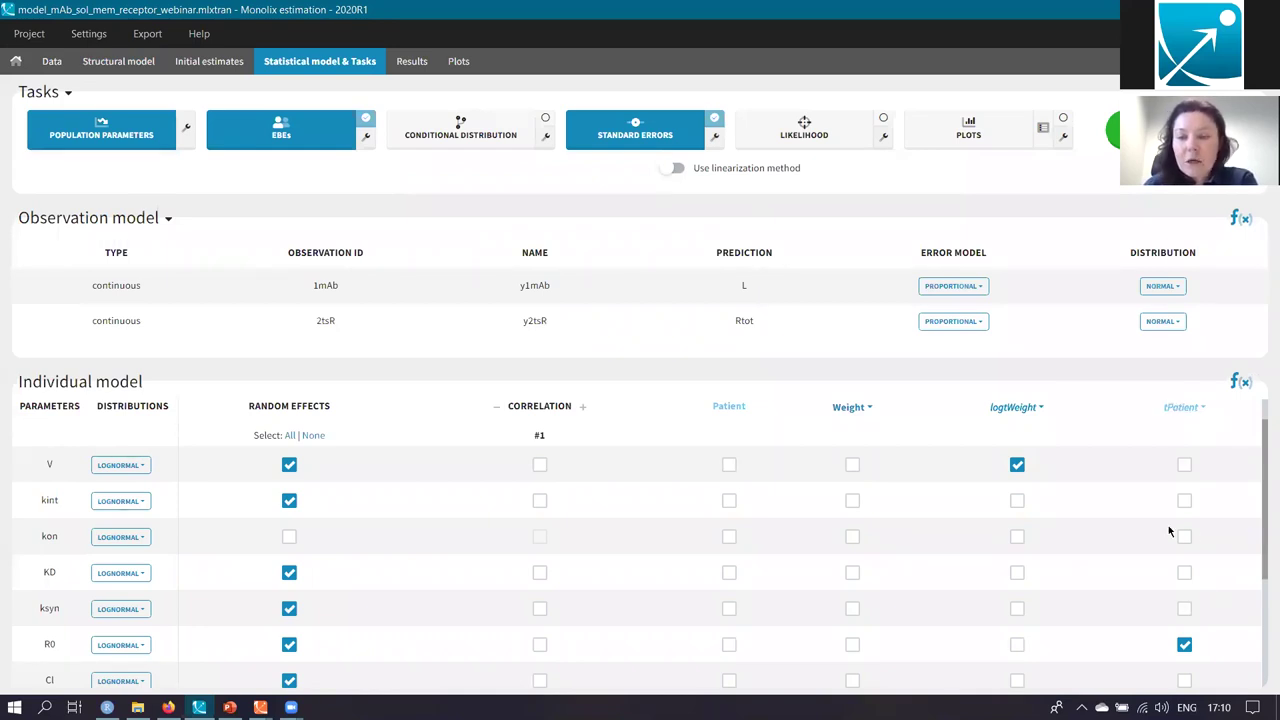
pyautogui.scroll(-3, 1077, 610)
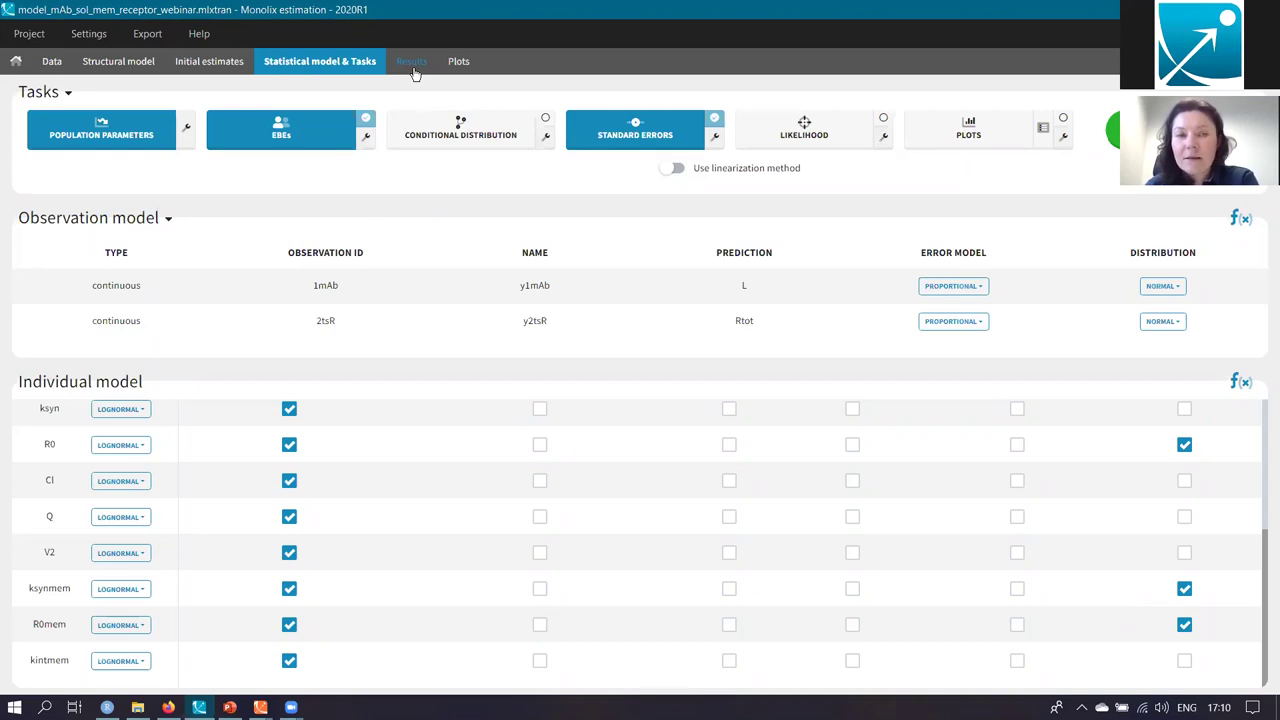
pyautogui.click(143, 38)
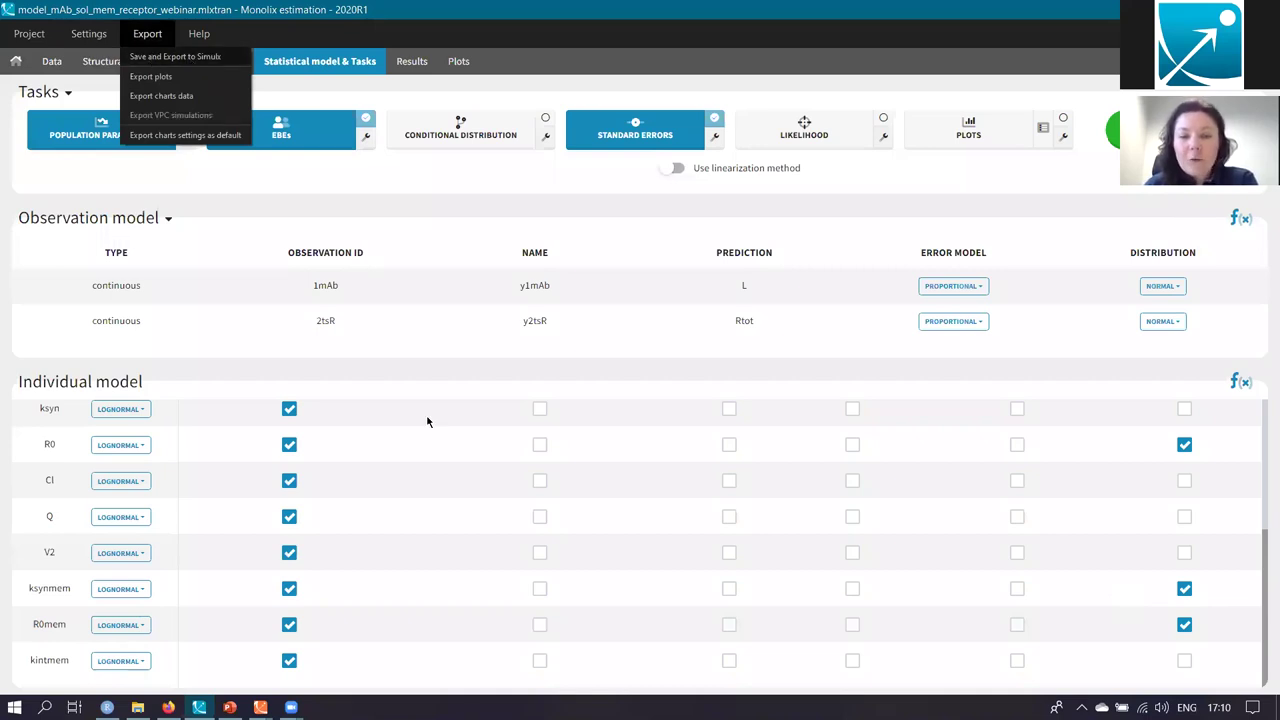
pyautogui.click(818, 476)
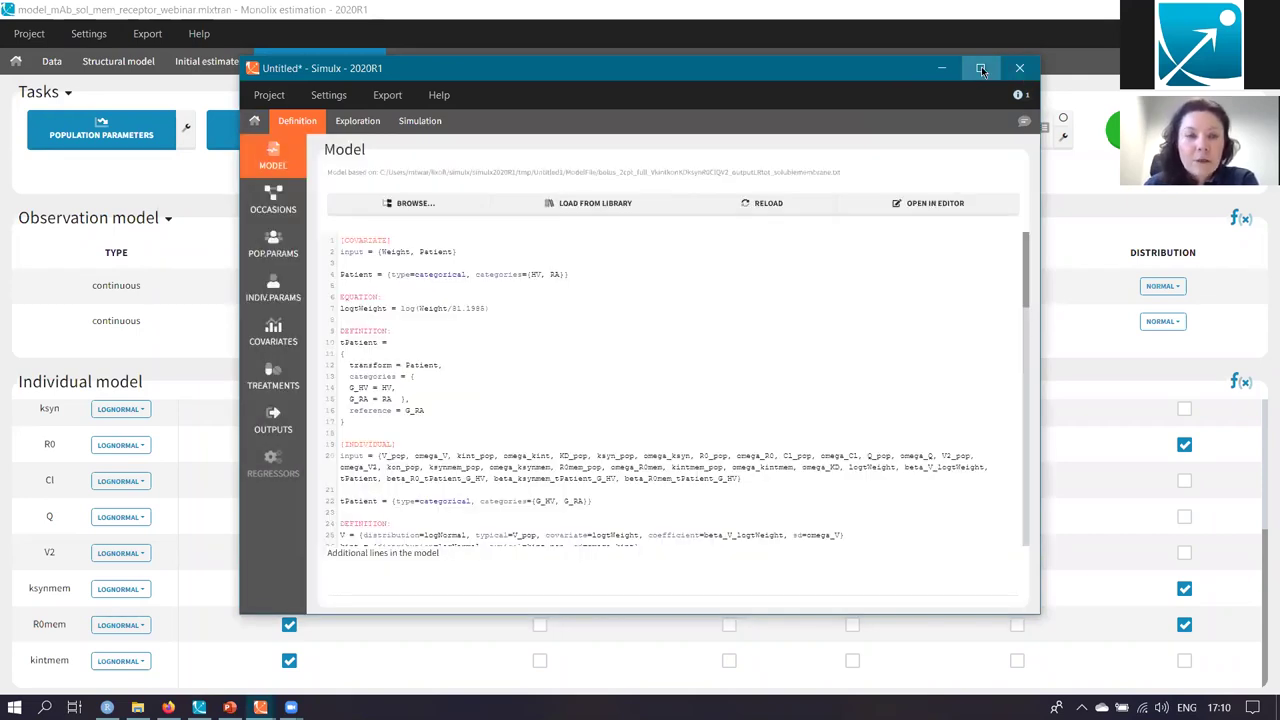
# Maximize the Simulx window and read through the imported model code
pyautogui.click(981, 68)
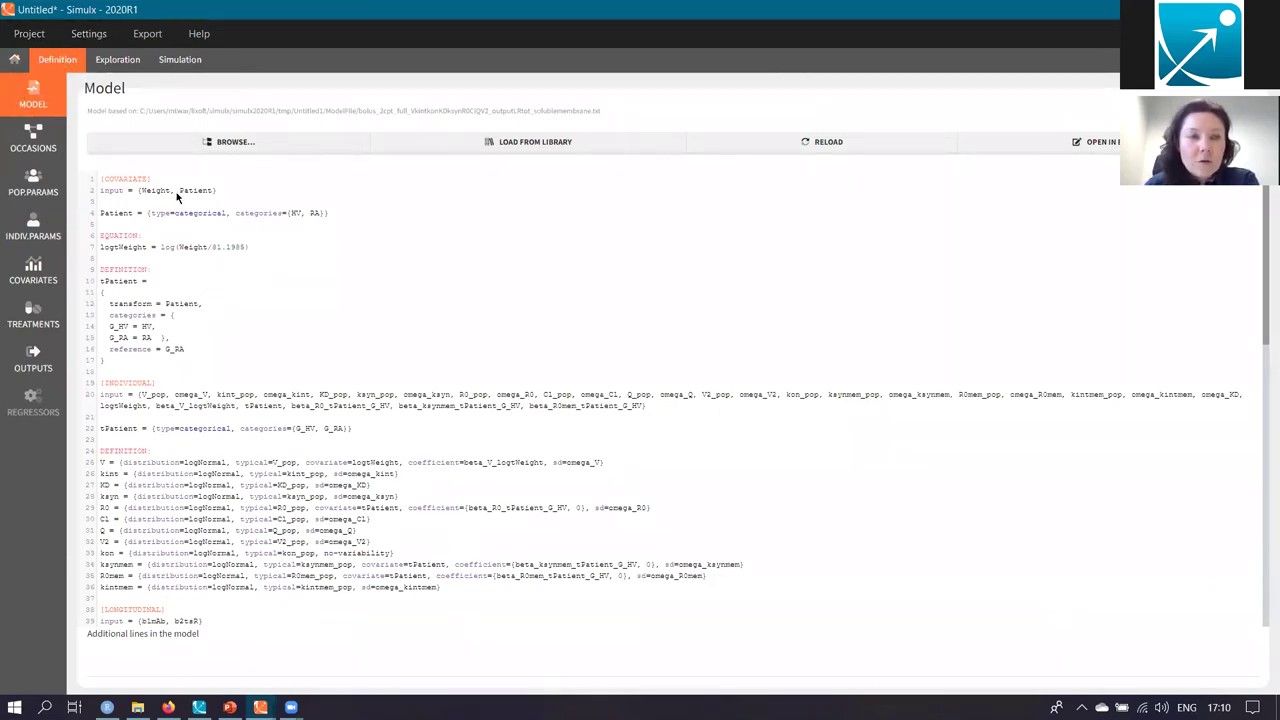
pyautogui.scroll(-10, 176, 196)
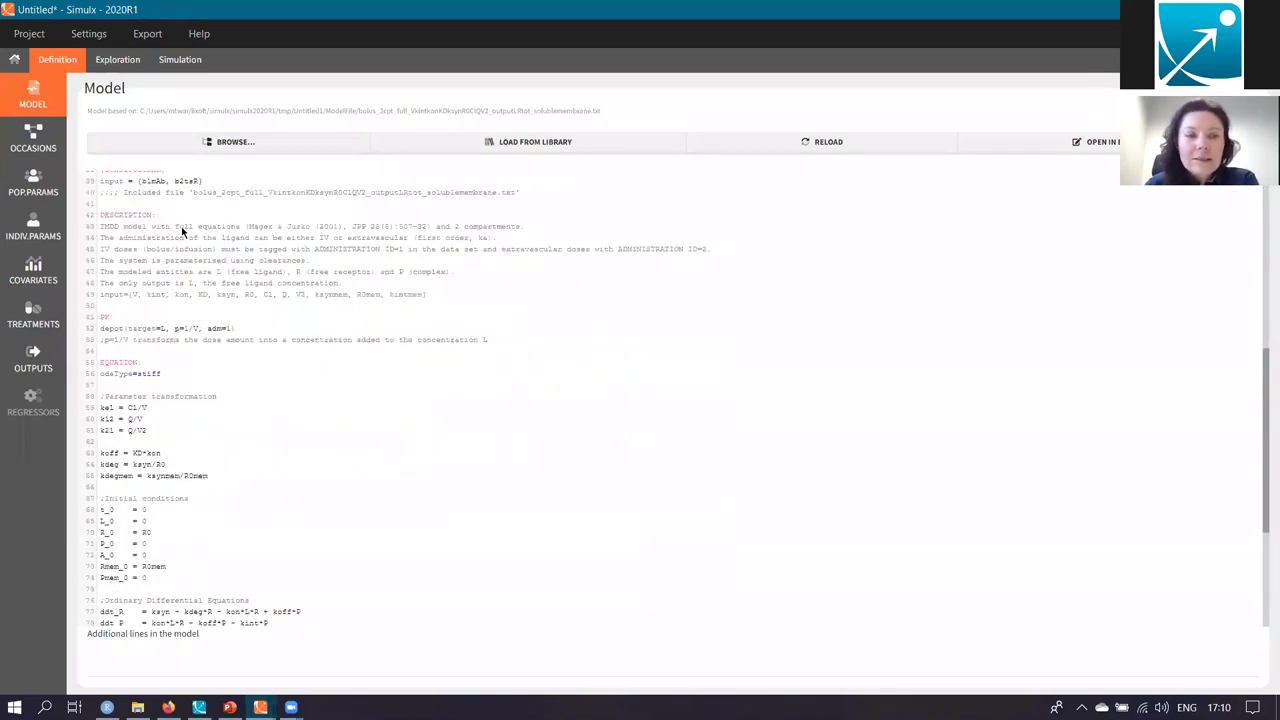
pyautogui.scroll(2, 181, 231)
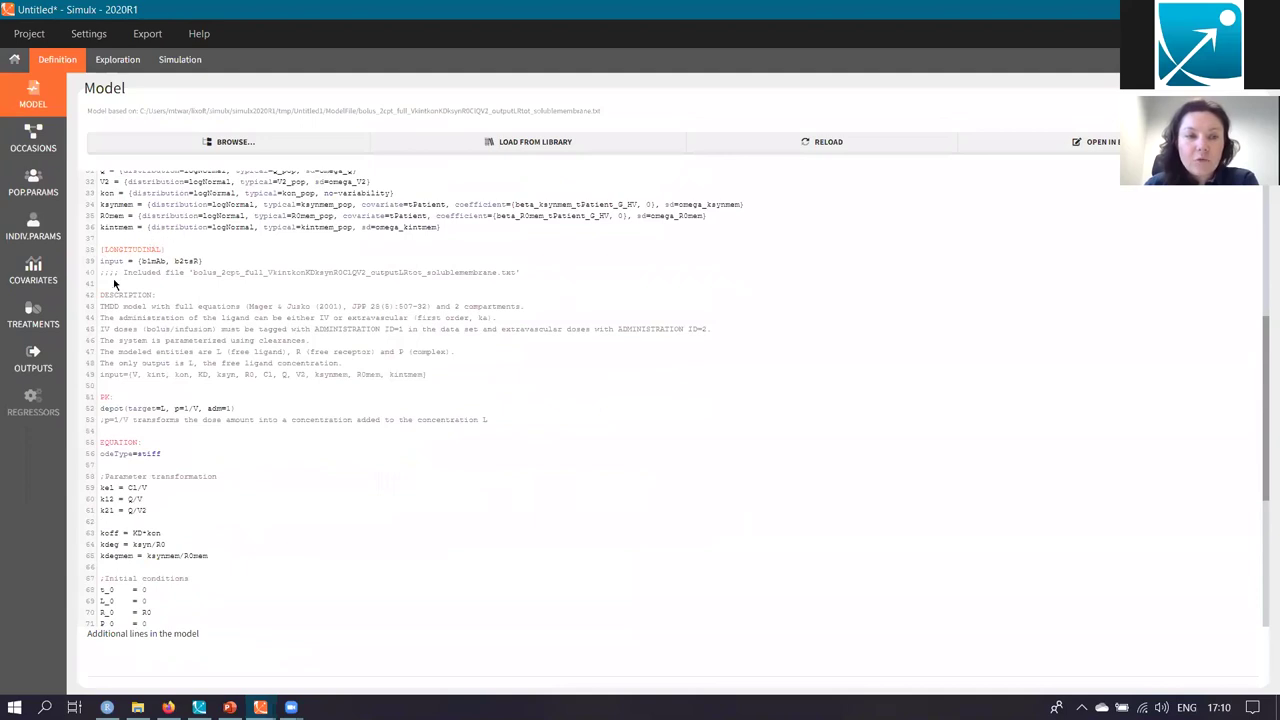
pyautogui.scroll(6, 197, 340)
pyautogui.scroll(3, 197, 333)
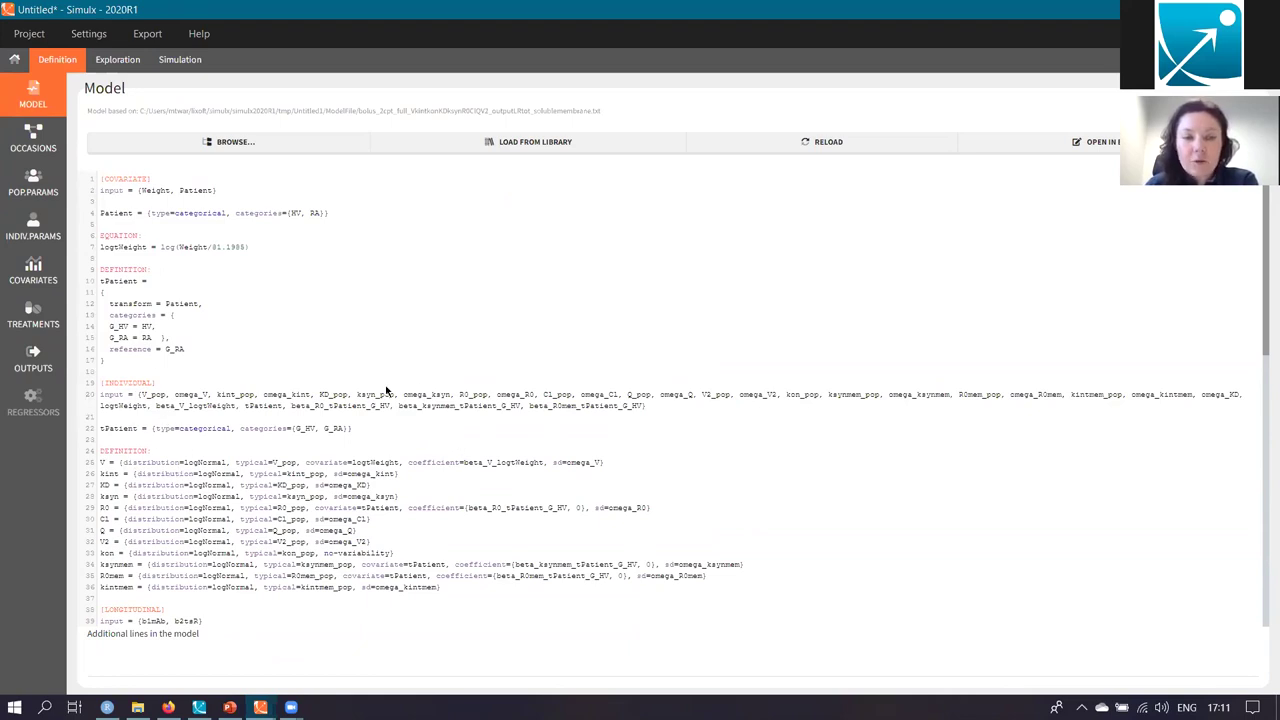
pyautogui.click(31, 191)
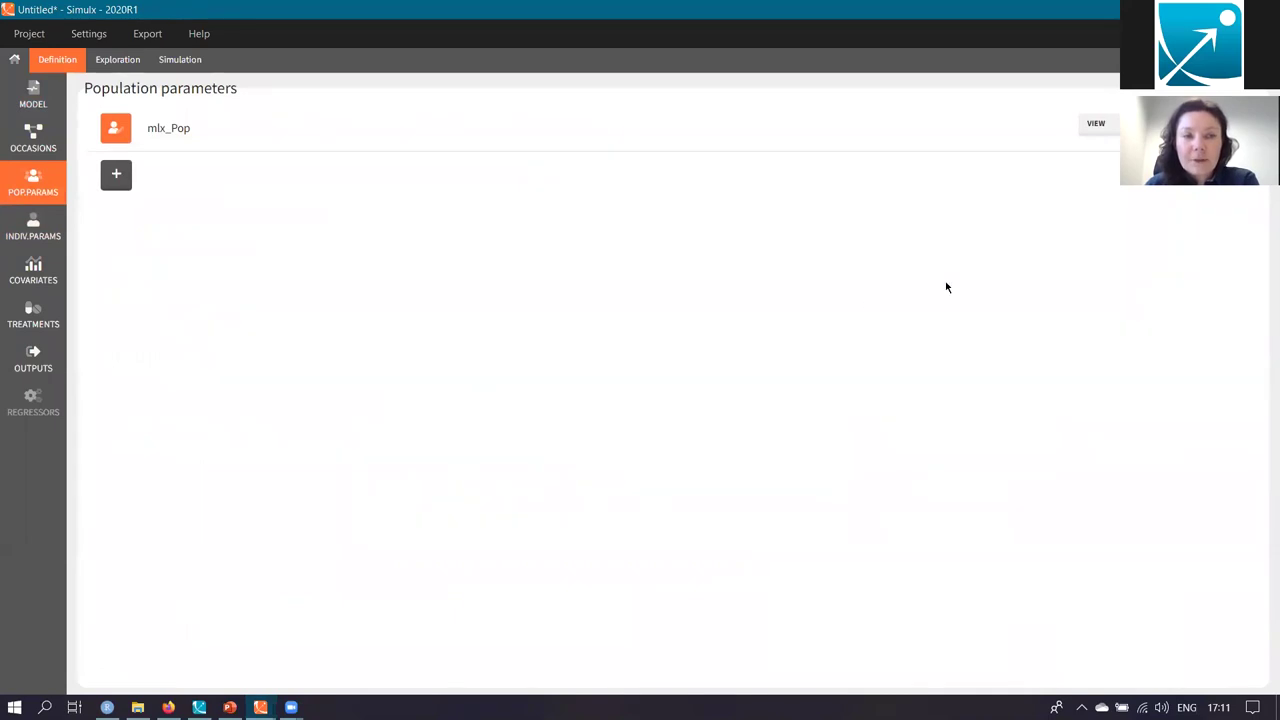
# Inspect the mlx_Pop population parameter values, then list the individual parameter sets
pyautogui.click(1096, 125)
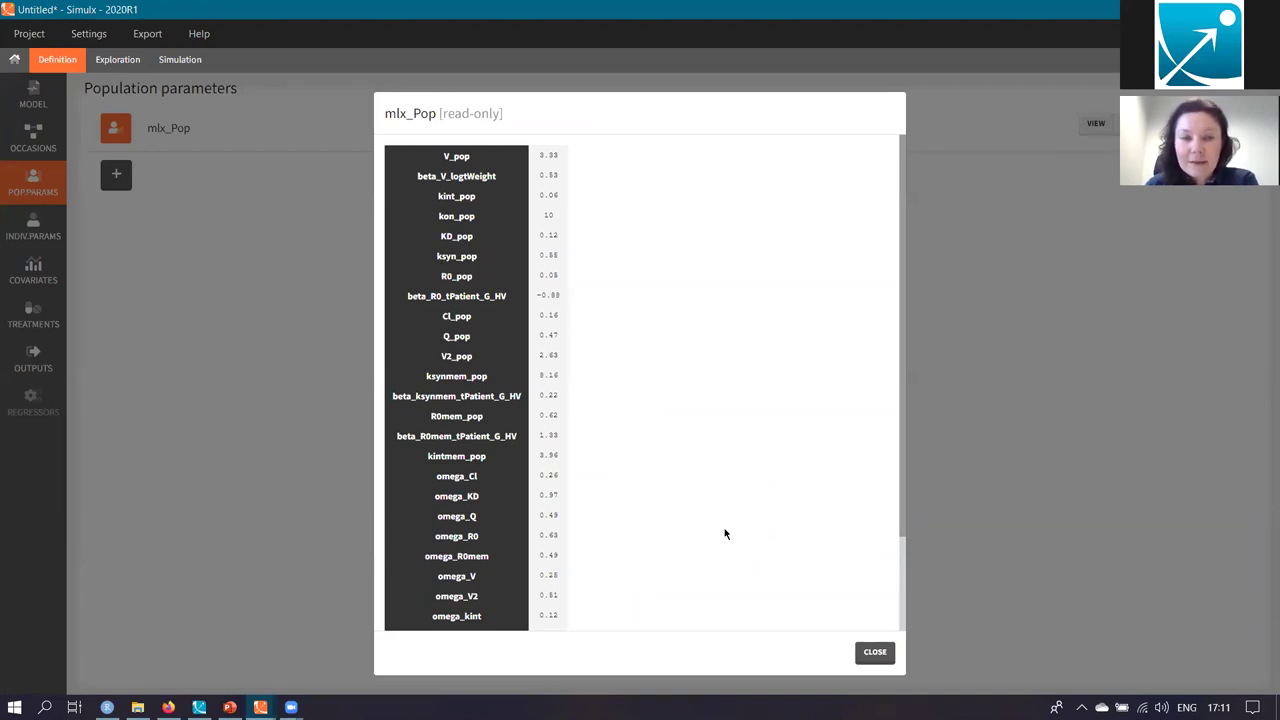
pyautogui.click(875, 655)
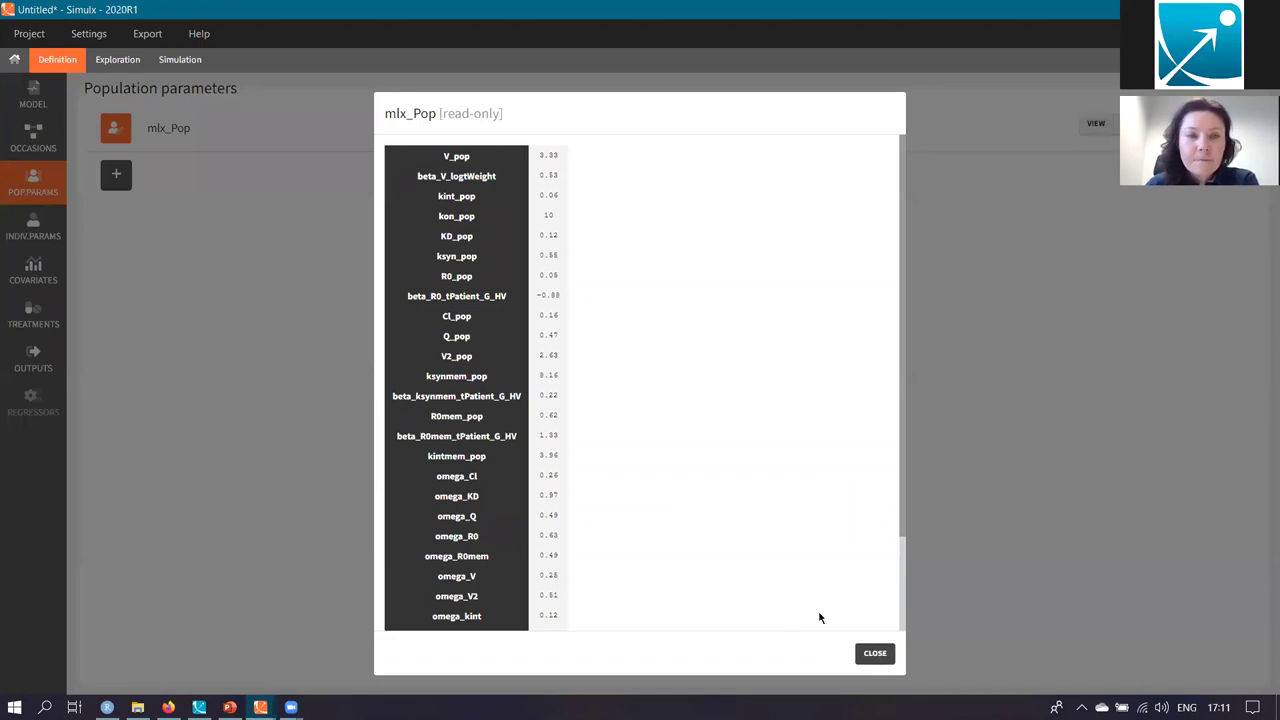
pyautogui.click(17, 239)
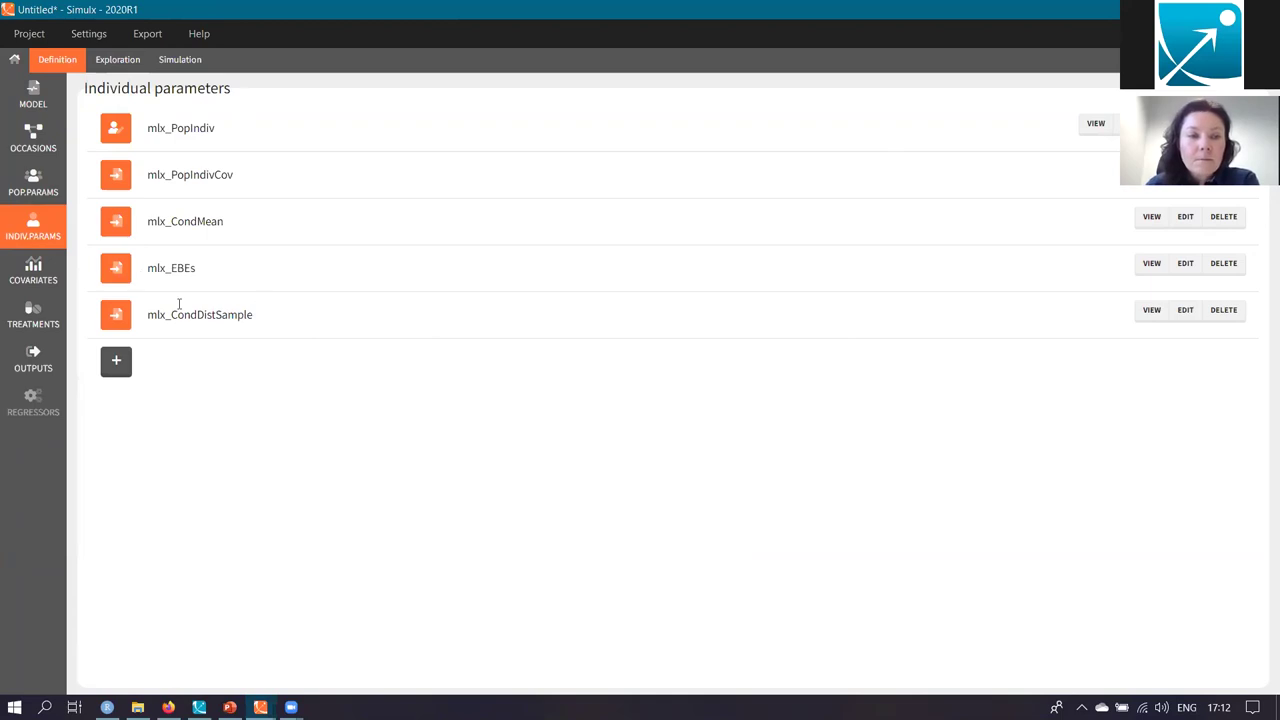
# Review the mlx_Cov covariate table and the mlx_CovDist distribution, then list the treatments
pyautogui.click(33, 270)
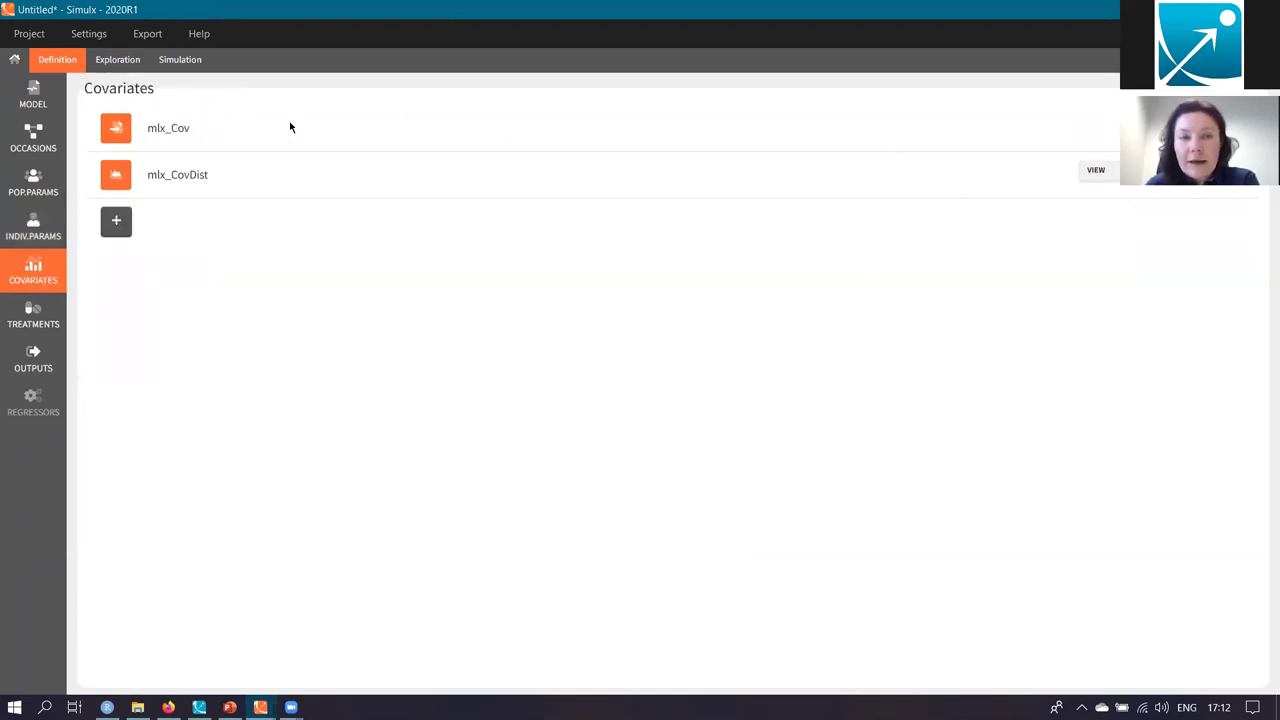
pyautogui.click(1096, 170)
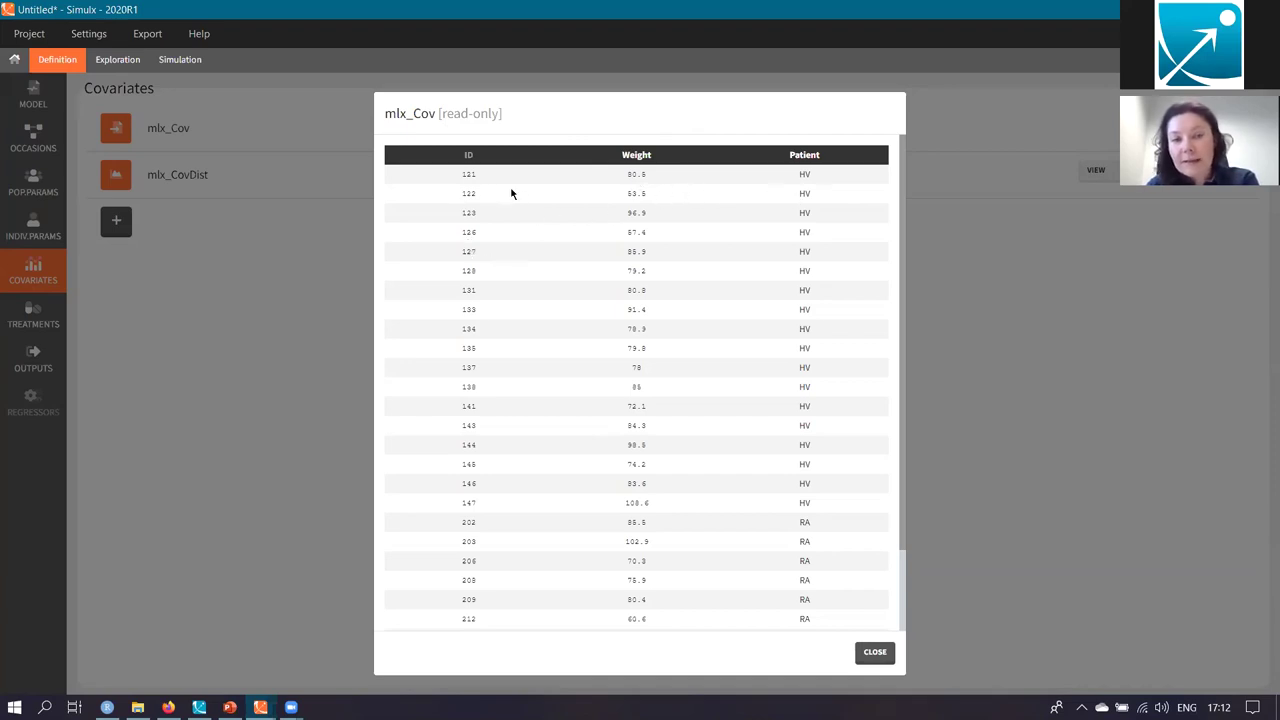
pyautogui.click(870, 654)
pyautogui.click(1096, 171)
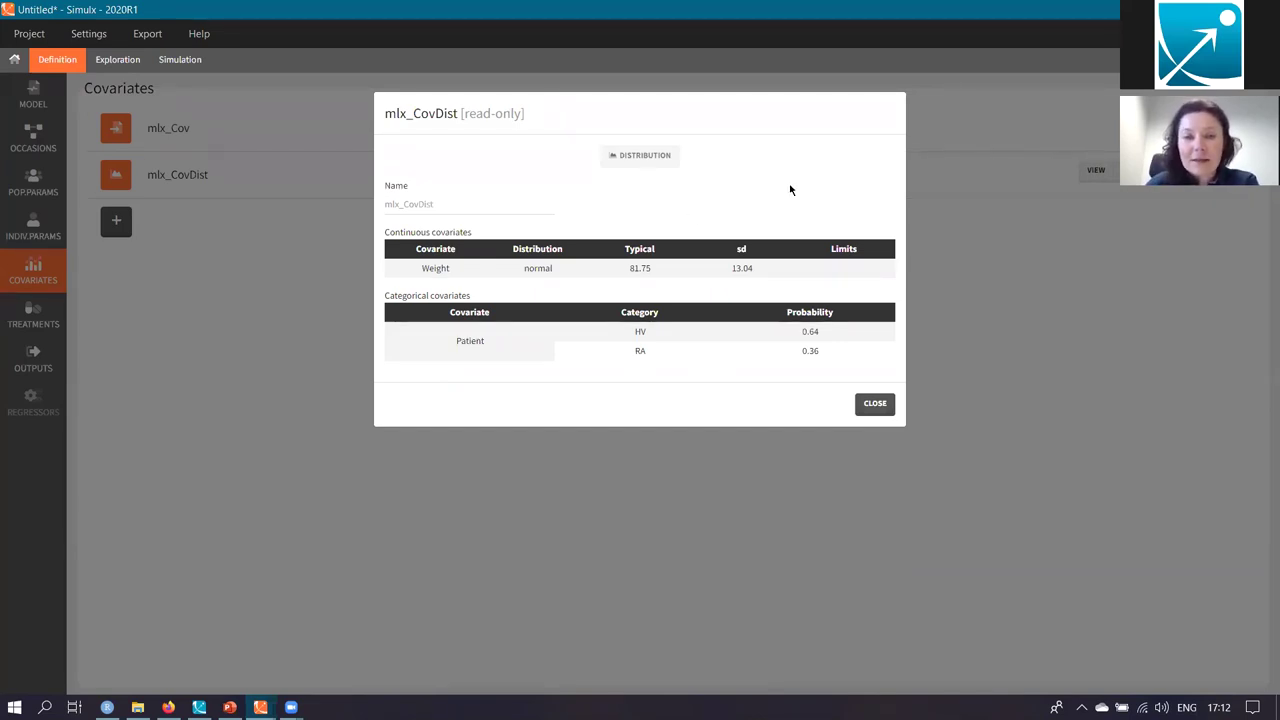
pyautogui.click(875, 403)
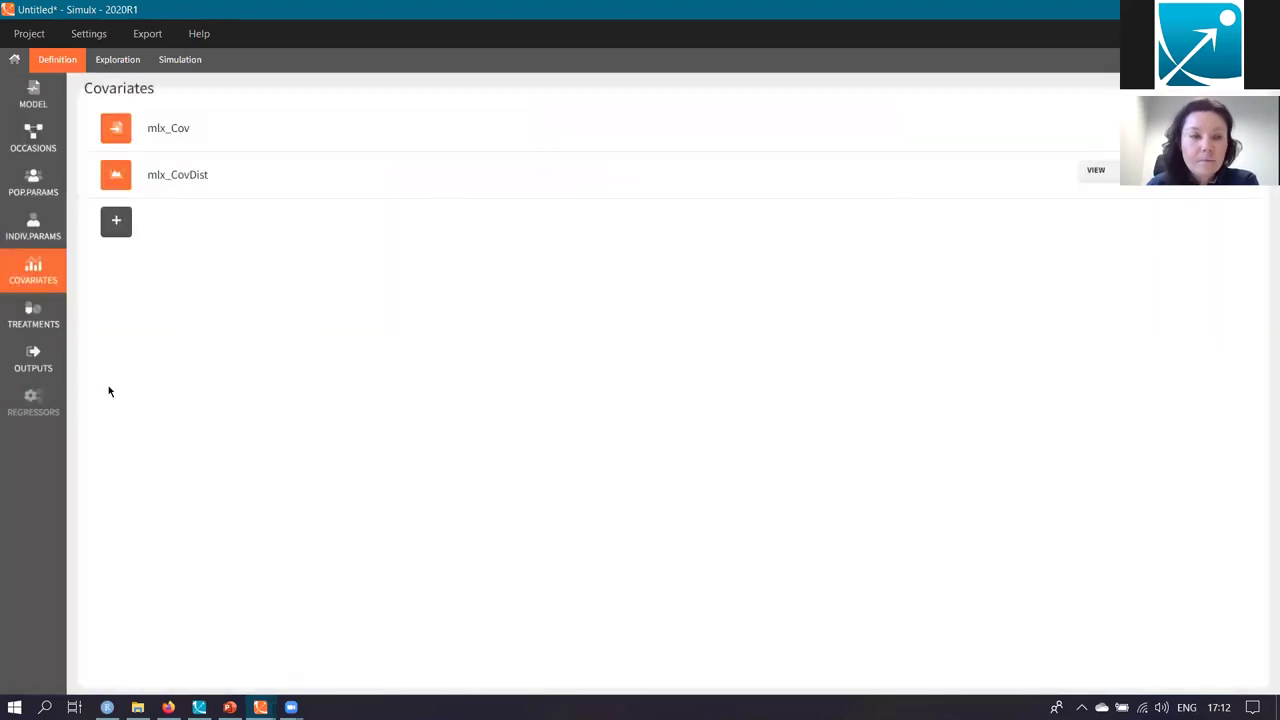
pyautogui.click(30, 322)
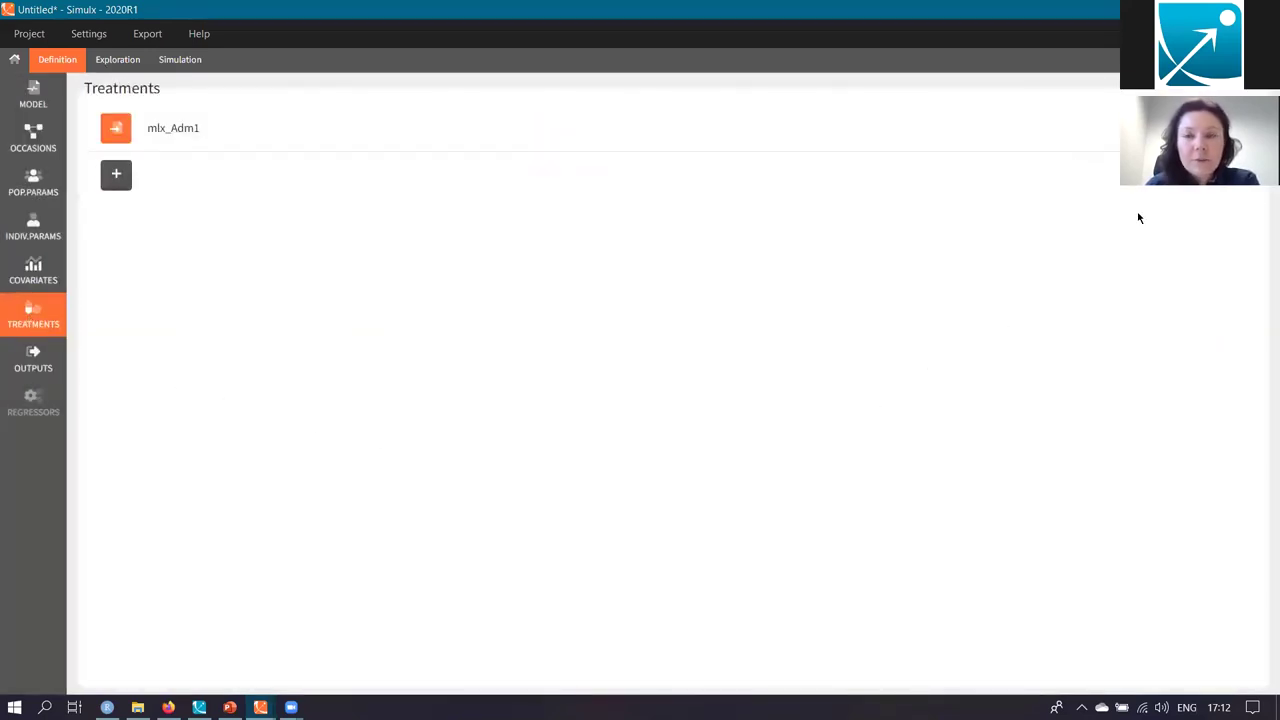
# Inspect the mlx_Adm1 dosing table and the mlx_L output times
pyautogui.click(173, 128)
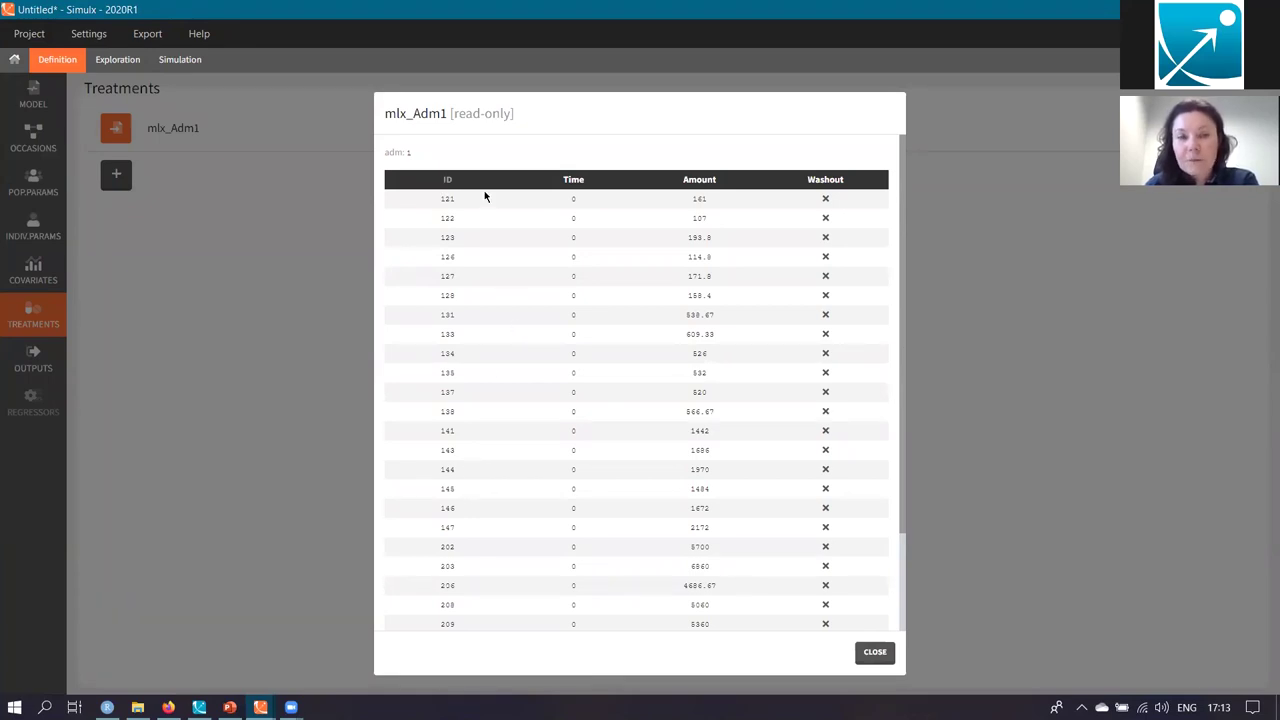
pyautogui.click(874, 653)
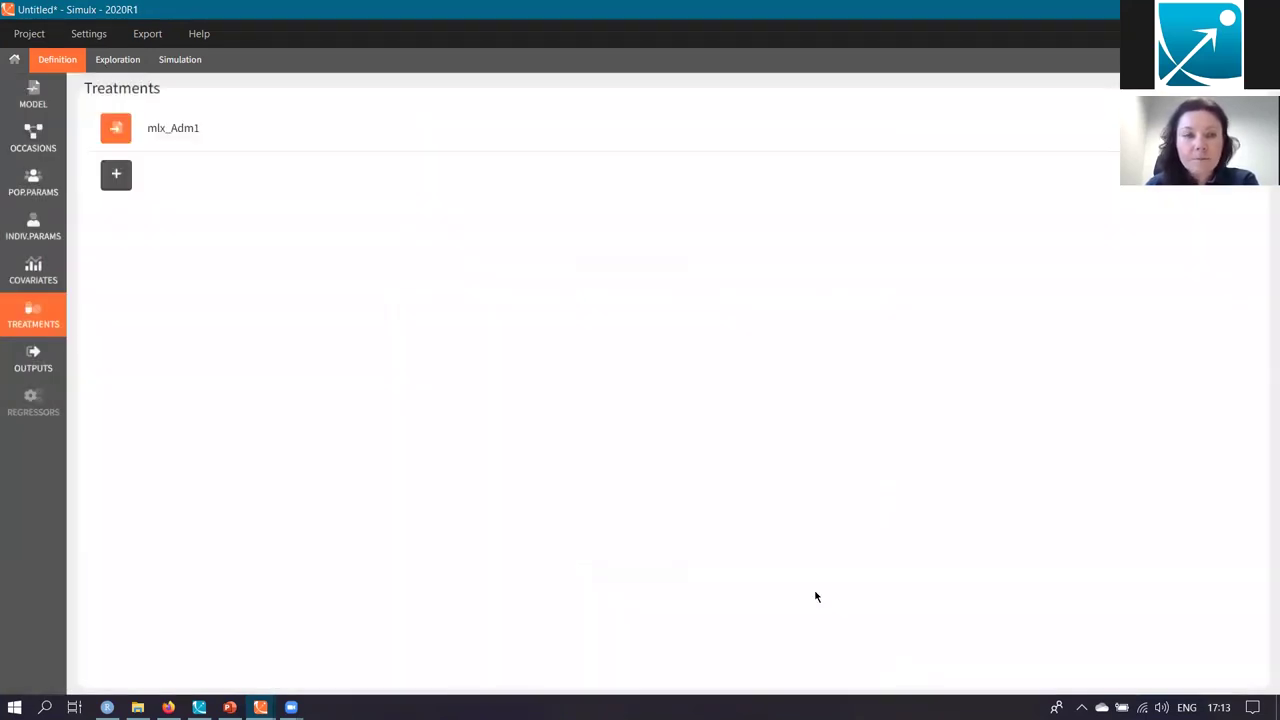
pyautogui.click(30, 365)
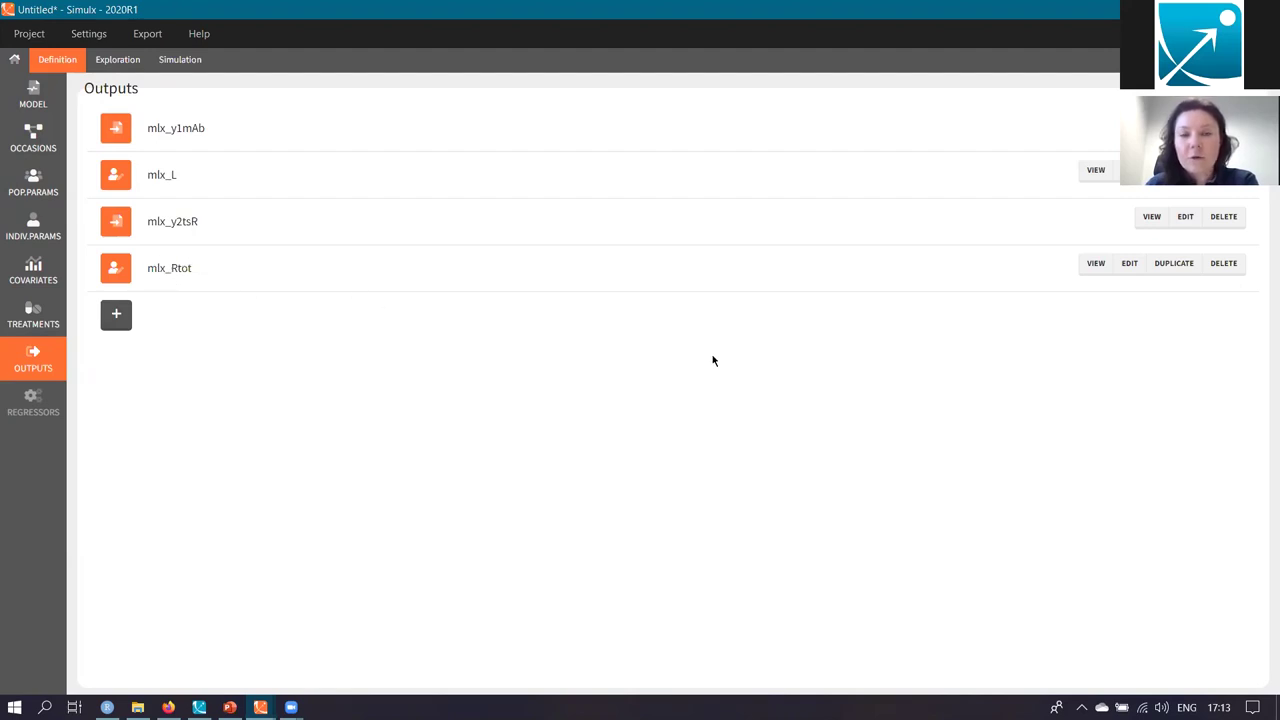
pyautogui.click(1094, 176)
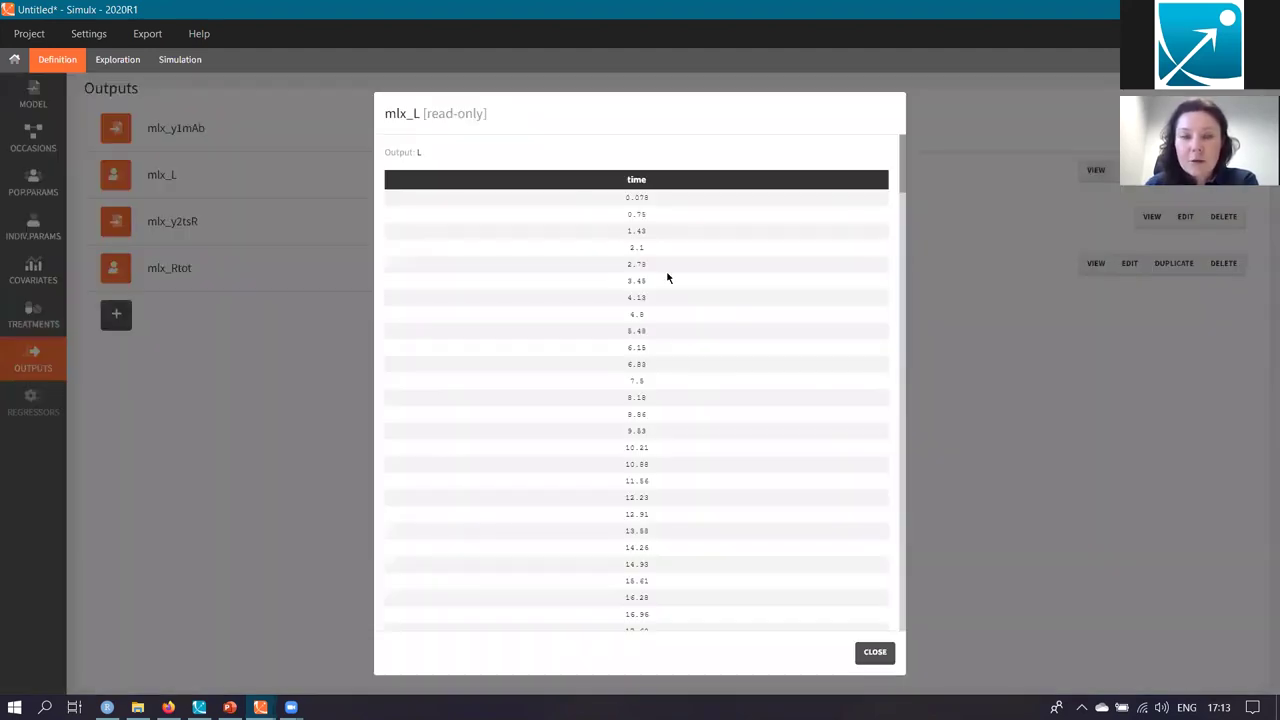
pyautogui.click(875, 653)
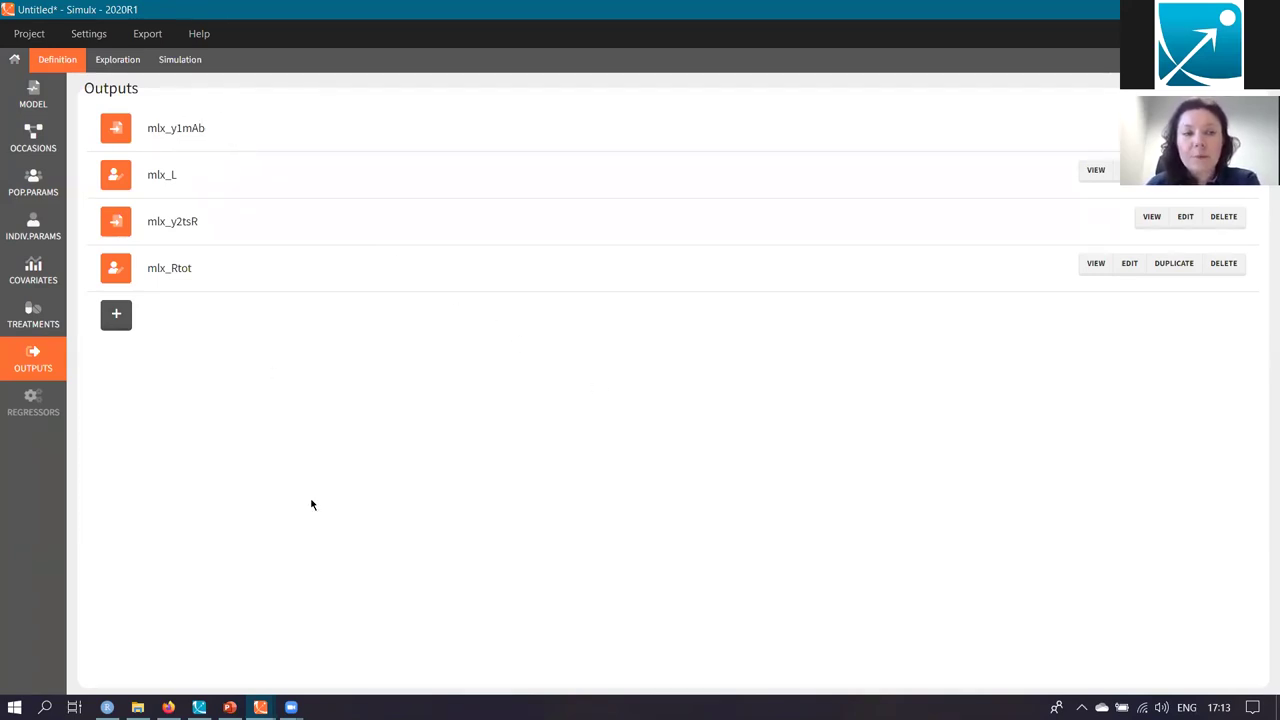
# Check the Simulation tab's group table (mlx_Pop, mlx_Adm1, mlx_Cov, size 28), then switch to Exploration
pyautogui.click(180, 60)
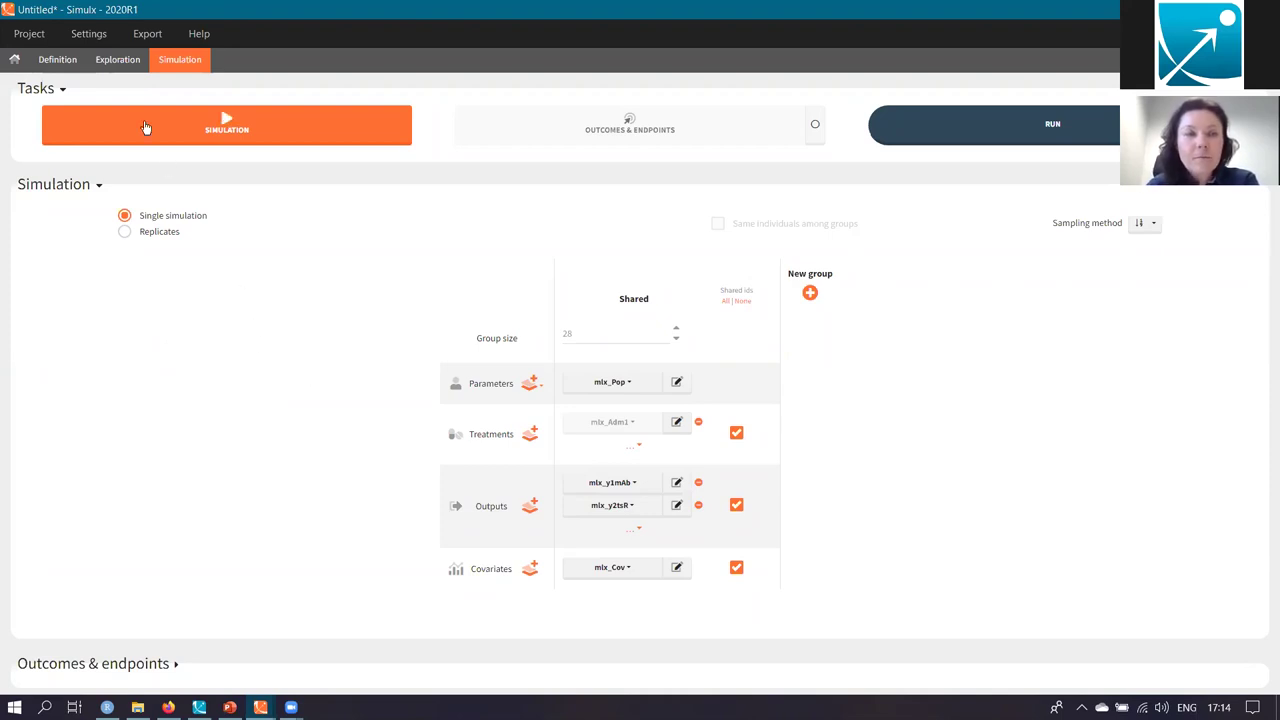
pyautogui.click(117, 60)
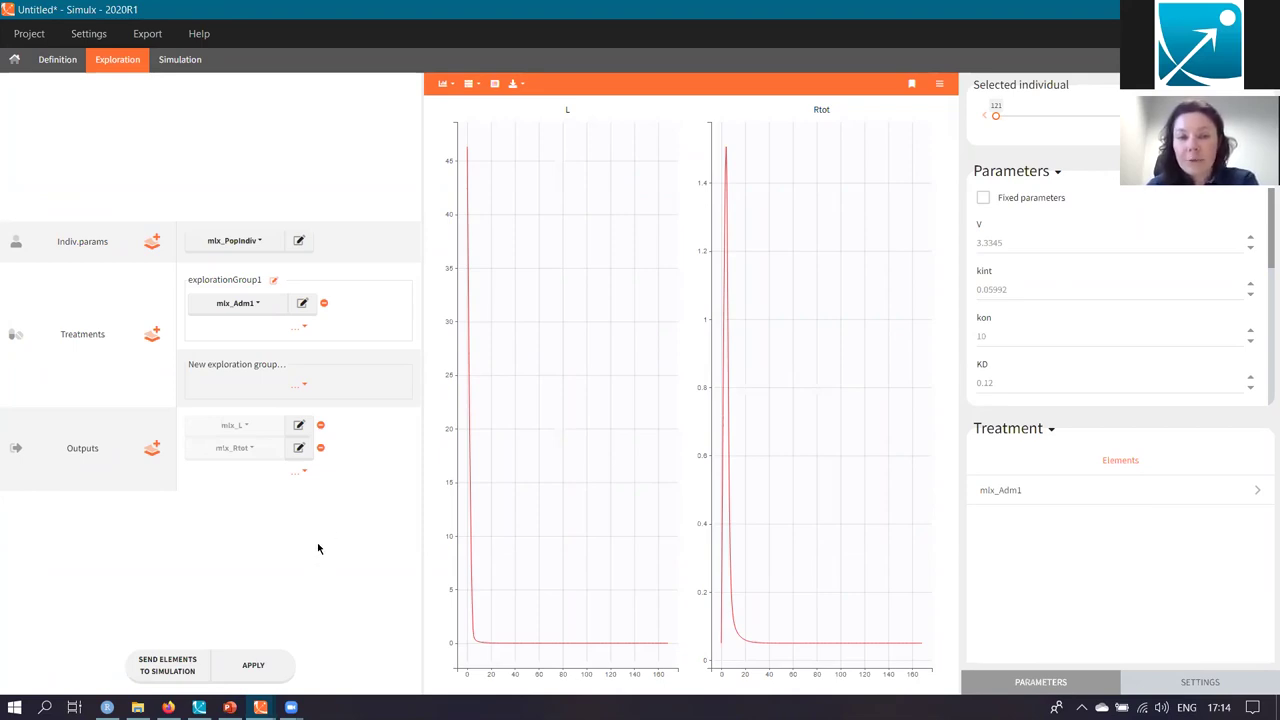
# Add a regular treatment flat_1000mg: 6 doses of 1000, every 28, as an exploration group
pyautogui.click(153, 337)
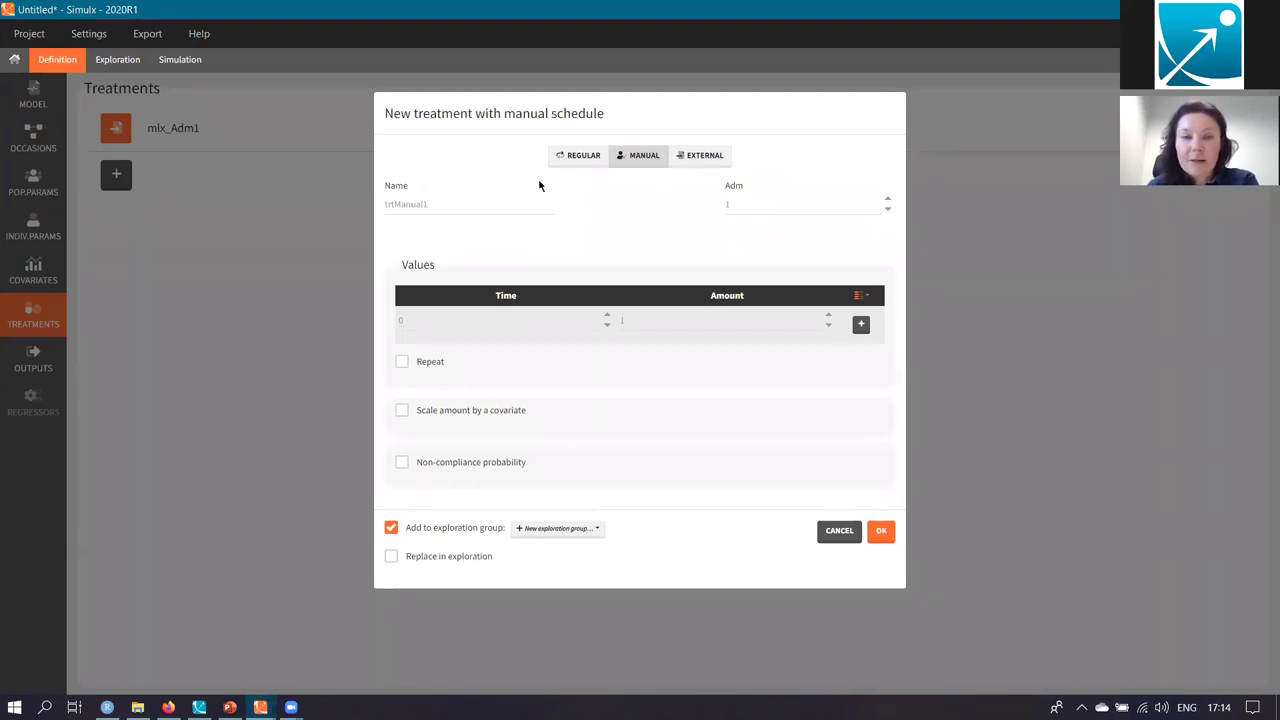
pyautogui.click(573, 160)
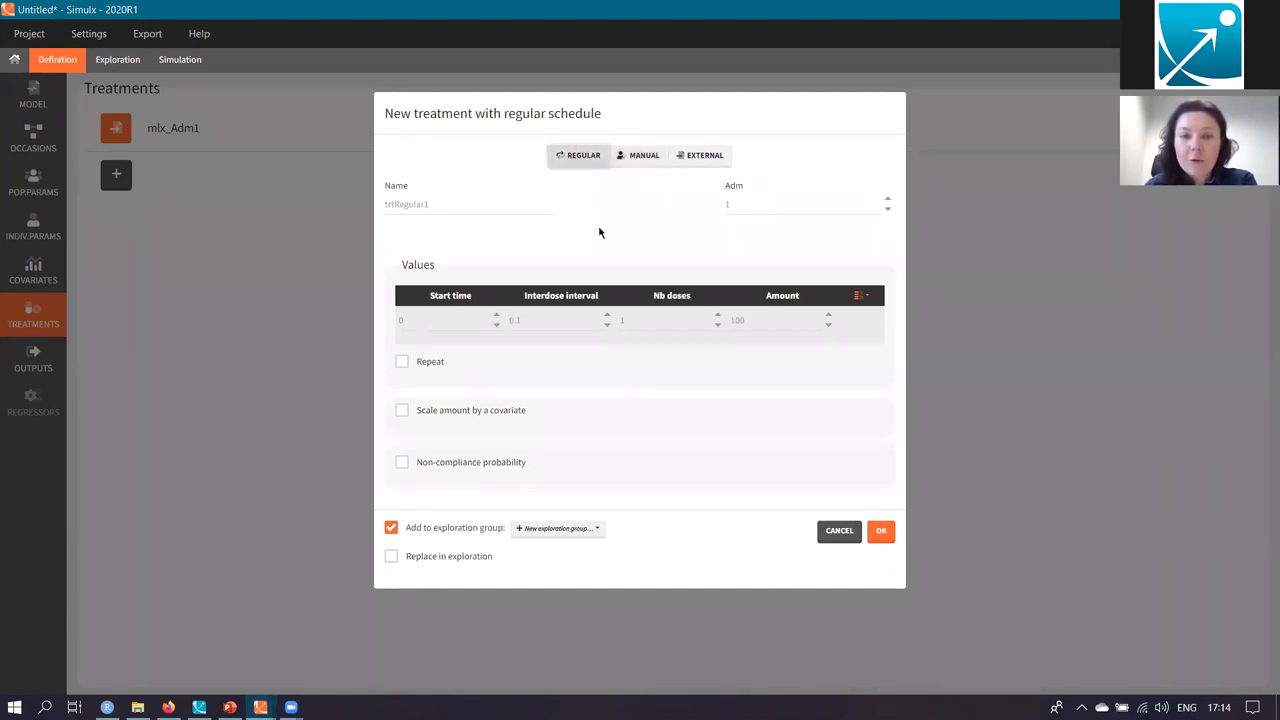
pyautogui.click(544, 318)
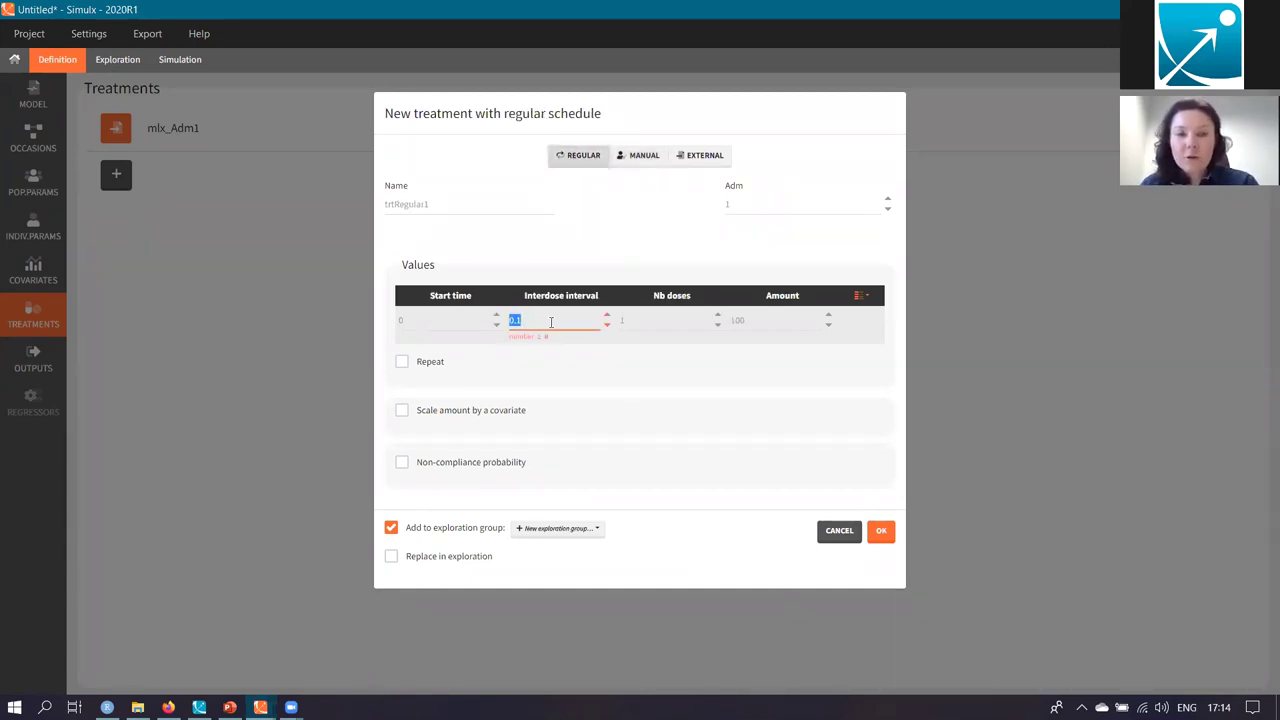
pyautogui.press('BackSpace')
pyautogui.write('24')
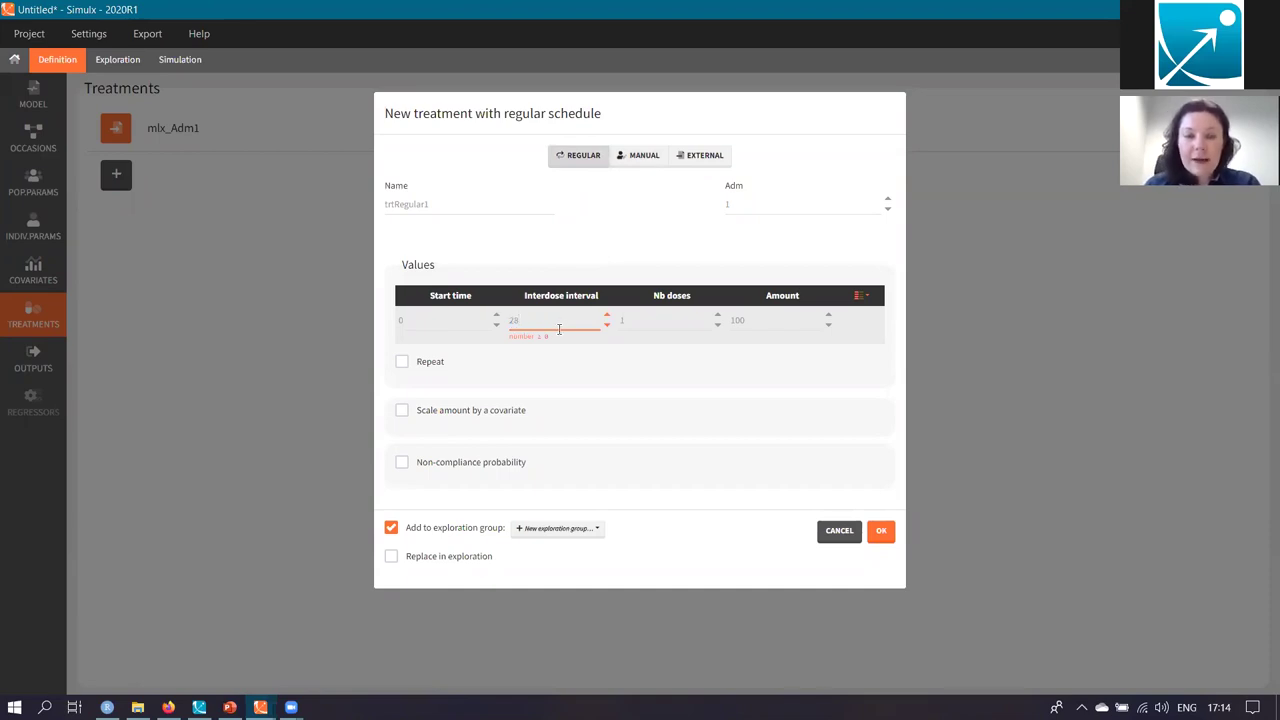
pyautogui.click(621, 320)
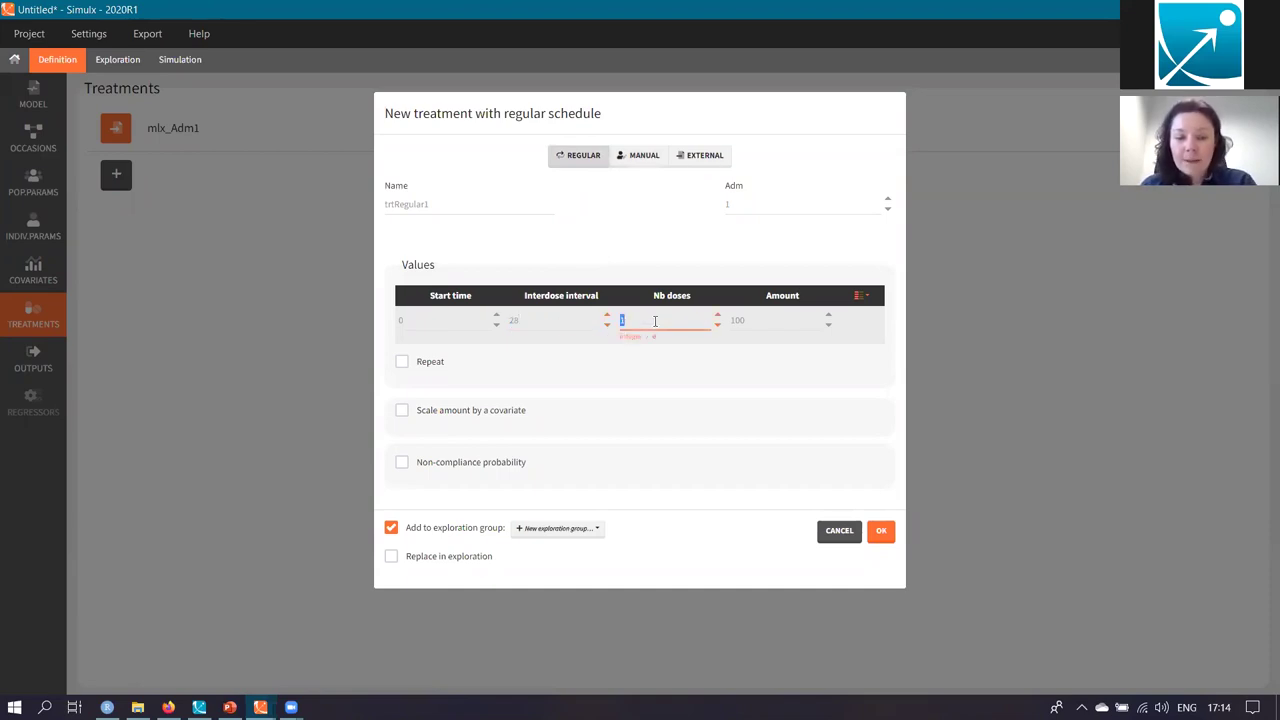
pyautogui.write('6')
pyautogui.click(759, 320)
pyautogui.write('1')
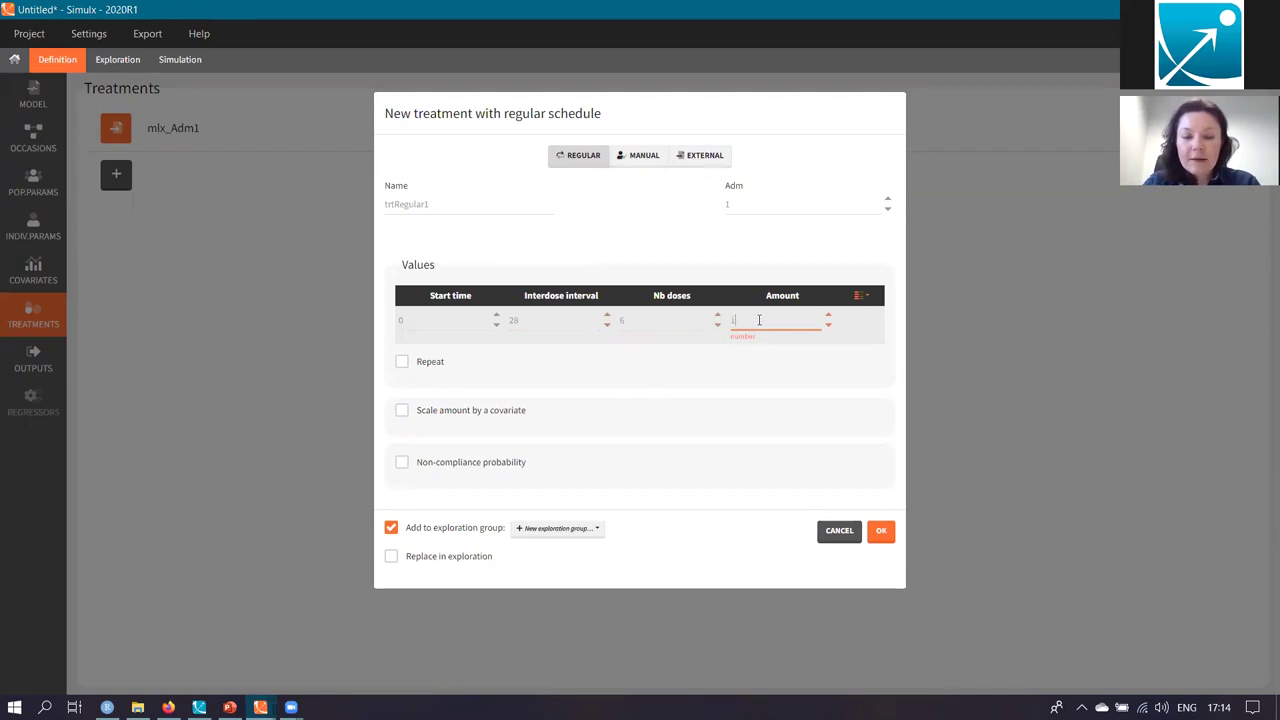
pyautogui.write('000')
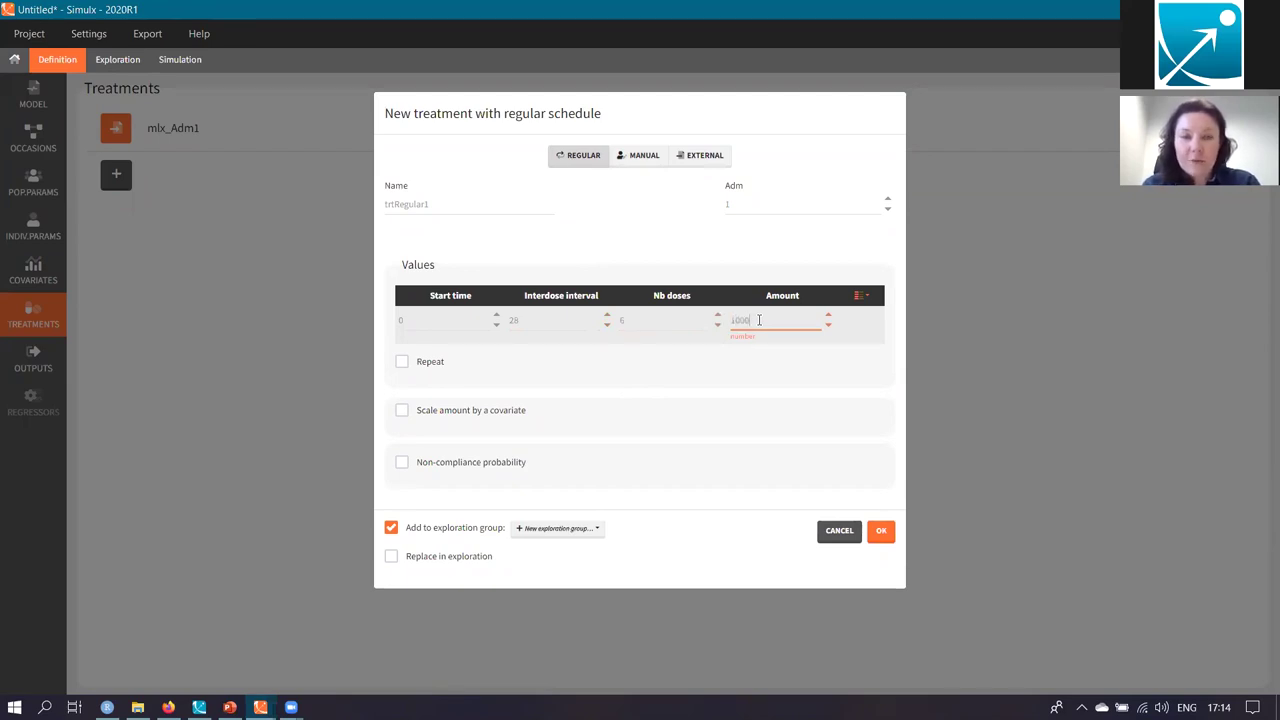
pyautogui.click(443, 204)
pyautogui.write('t')
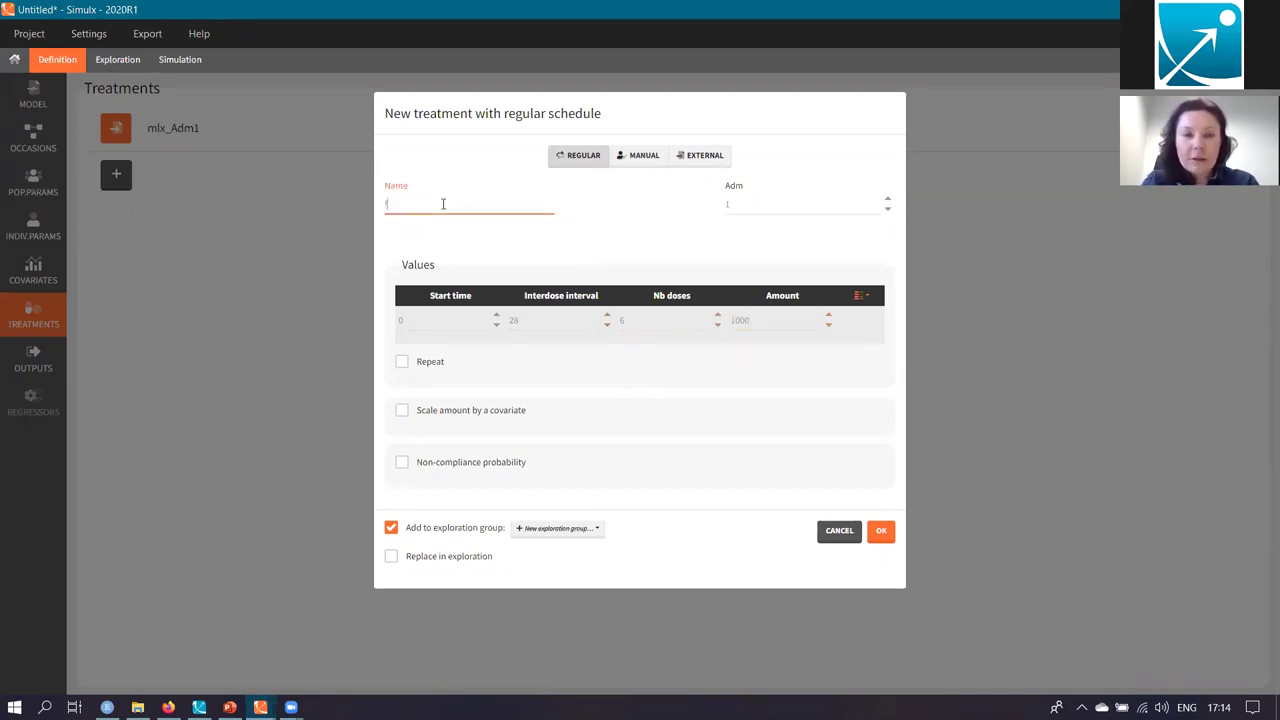
pyautogui.write('lat_1000')
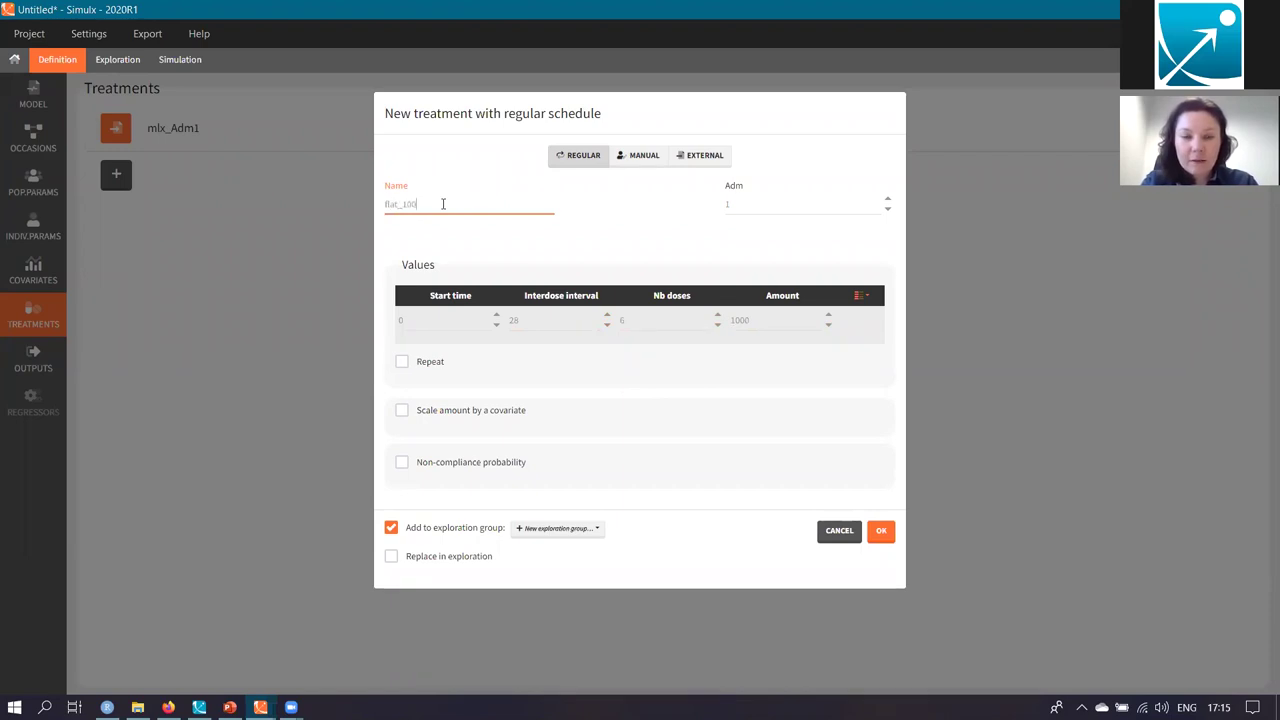
pyautogui.write('mg')
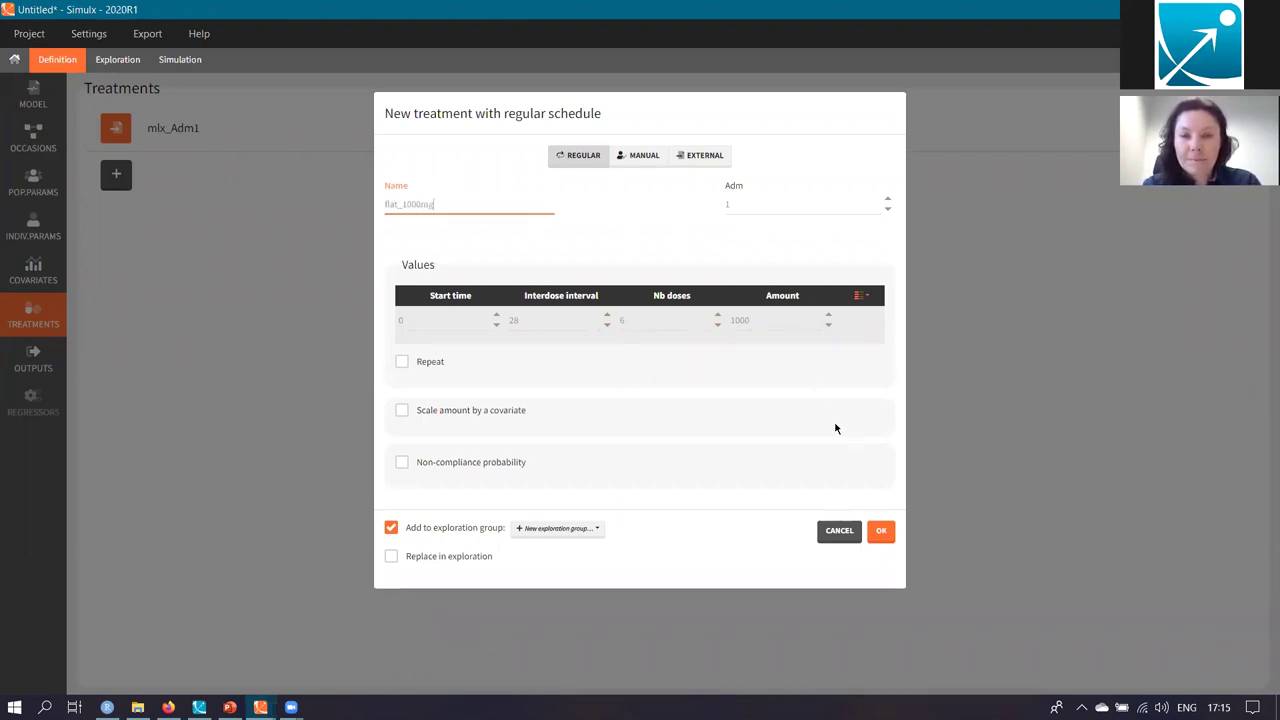
pyautogui.click(878, 531)
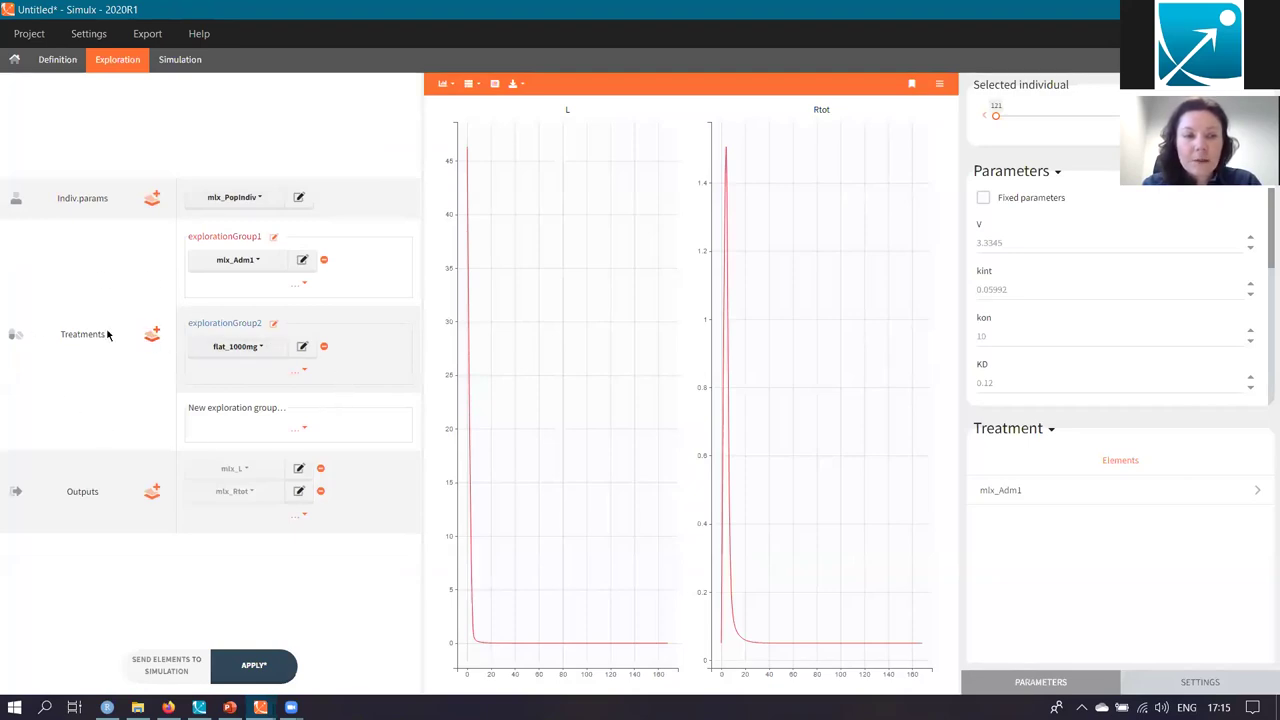
# Remove the mlx_Adm1 exploration group and return to the Definition tab's model code
pyautogui.click(324, 261)
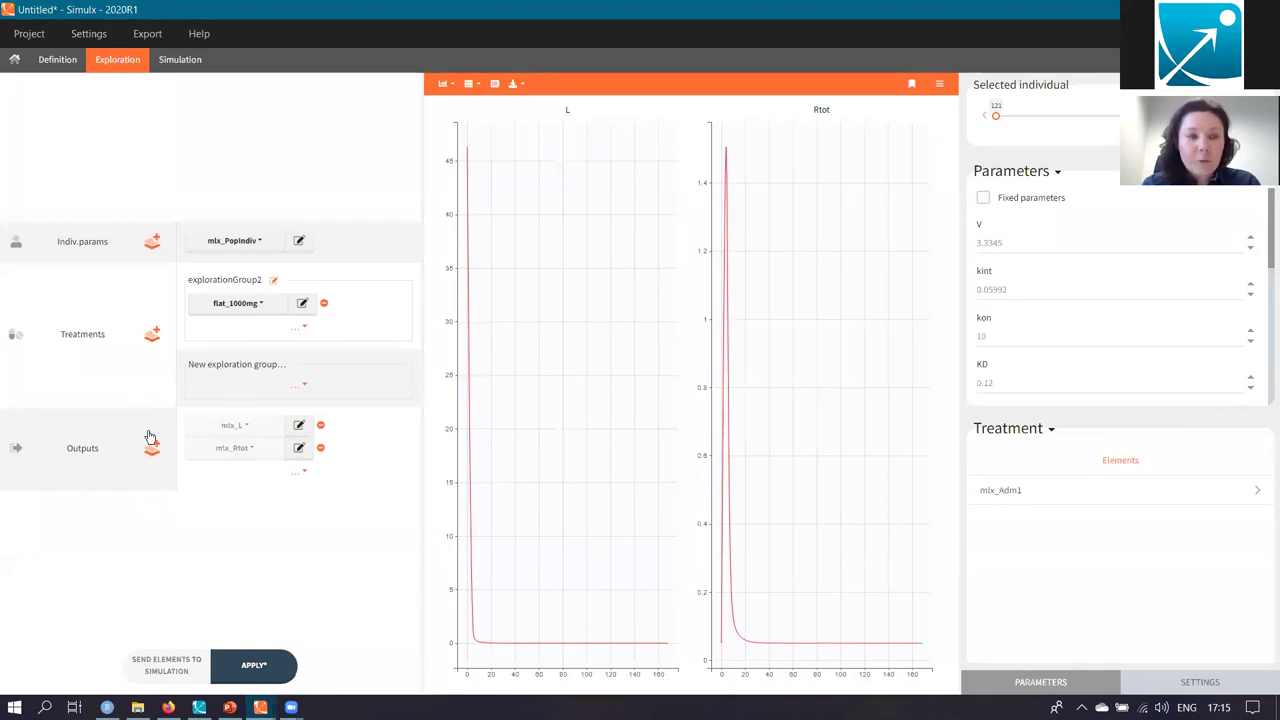
pyautogui.click(55, 59)
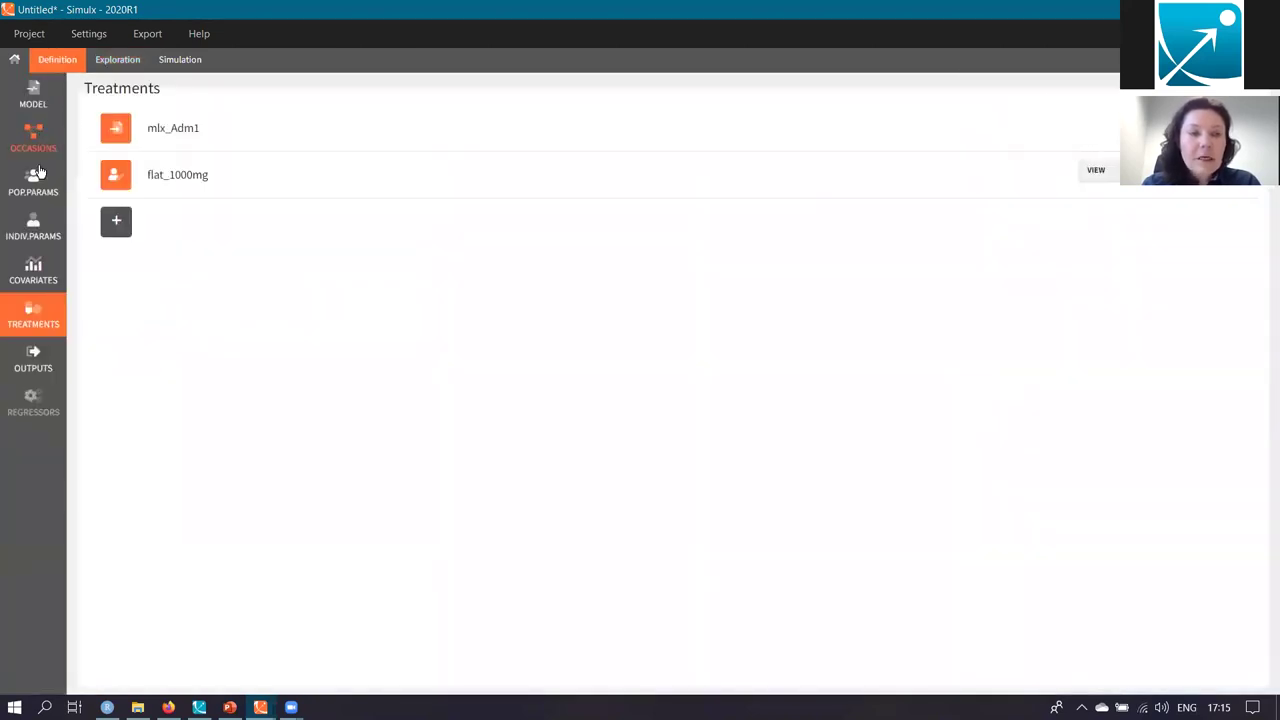
pyautogui.click(33, 95)
pyautogui.scroll(-10, 416, 366)
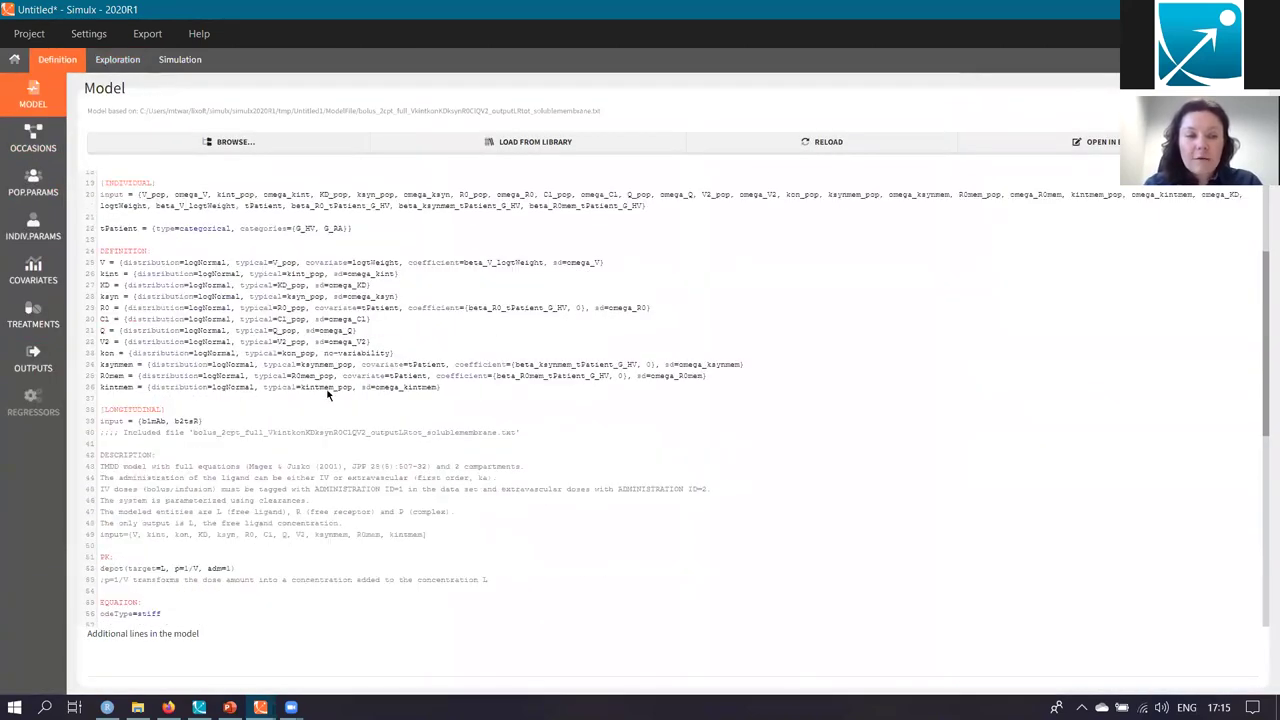
pyautogui.scroll(-5, 170, 459)
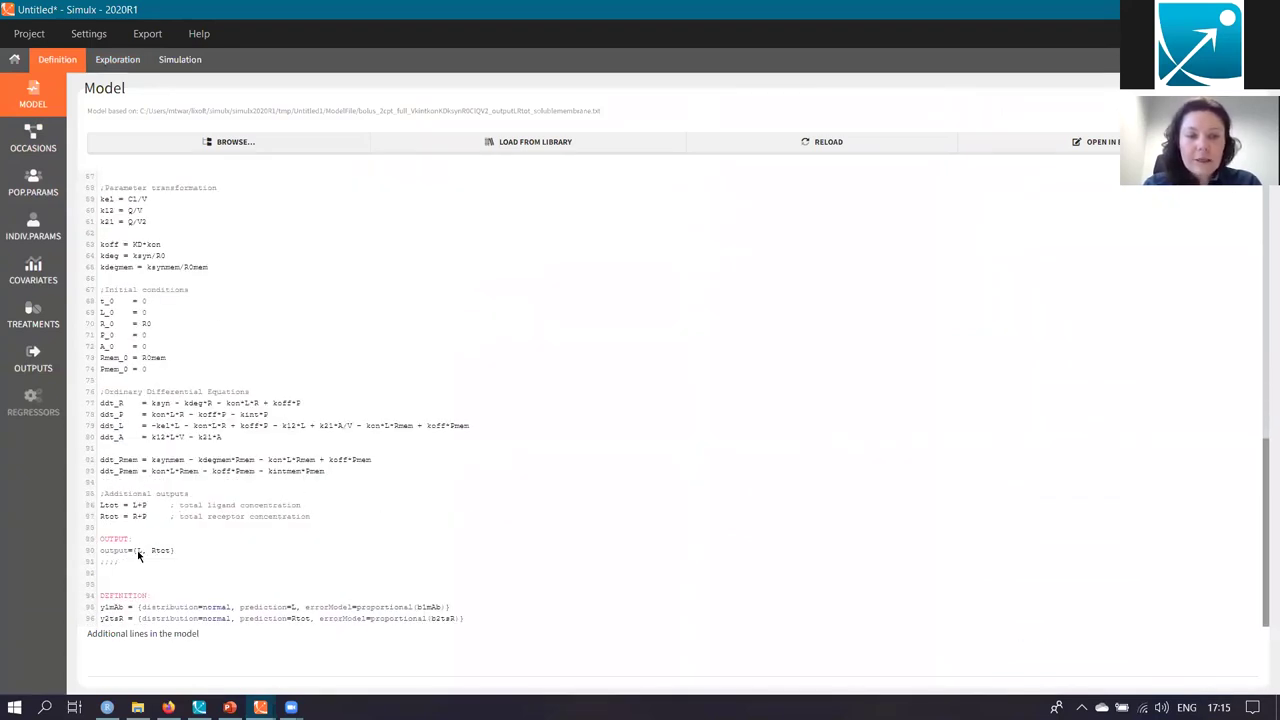
pyautogui.moveTo(138, 550); pyautogui.dragTo(170, 553)
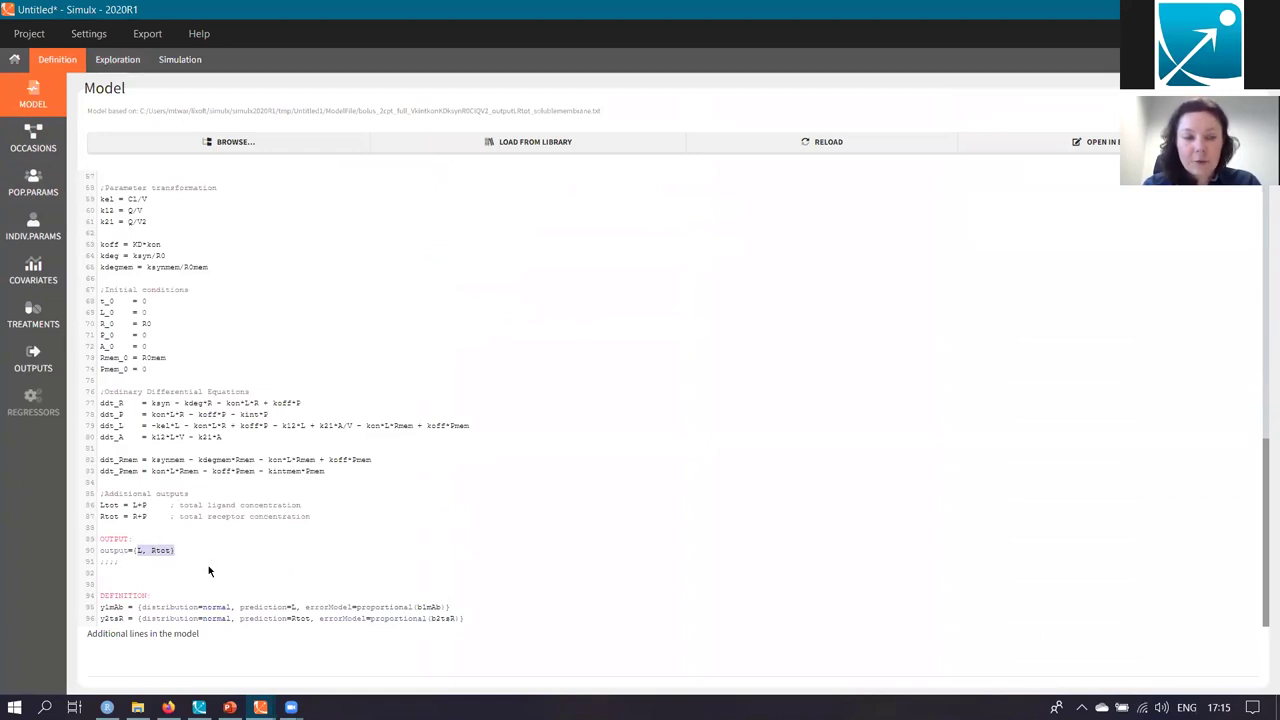
pyautogui.click(208, 567)
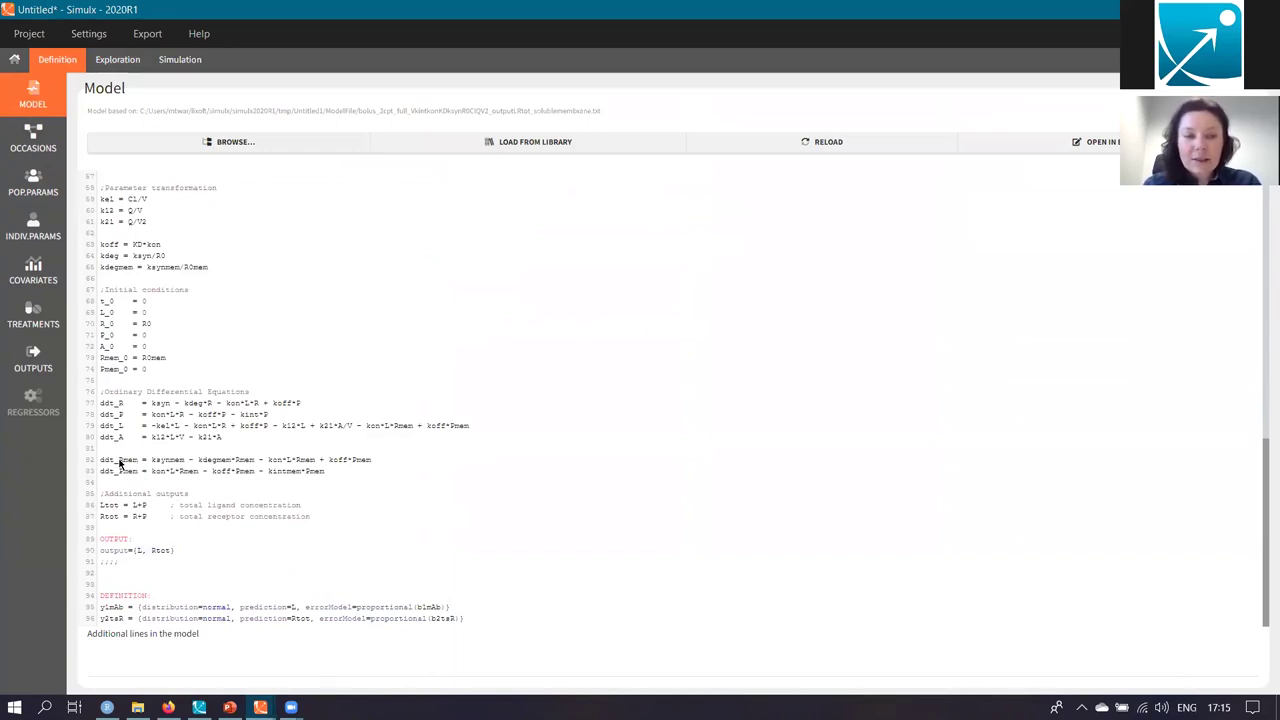
pyautogui.moveTo(113, 460); pyautogui.dragTo(141, 462)
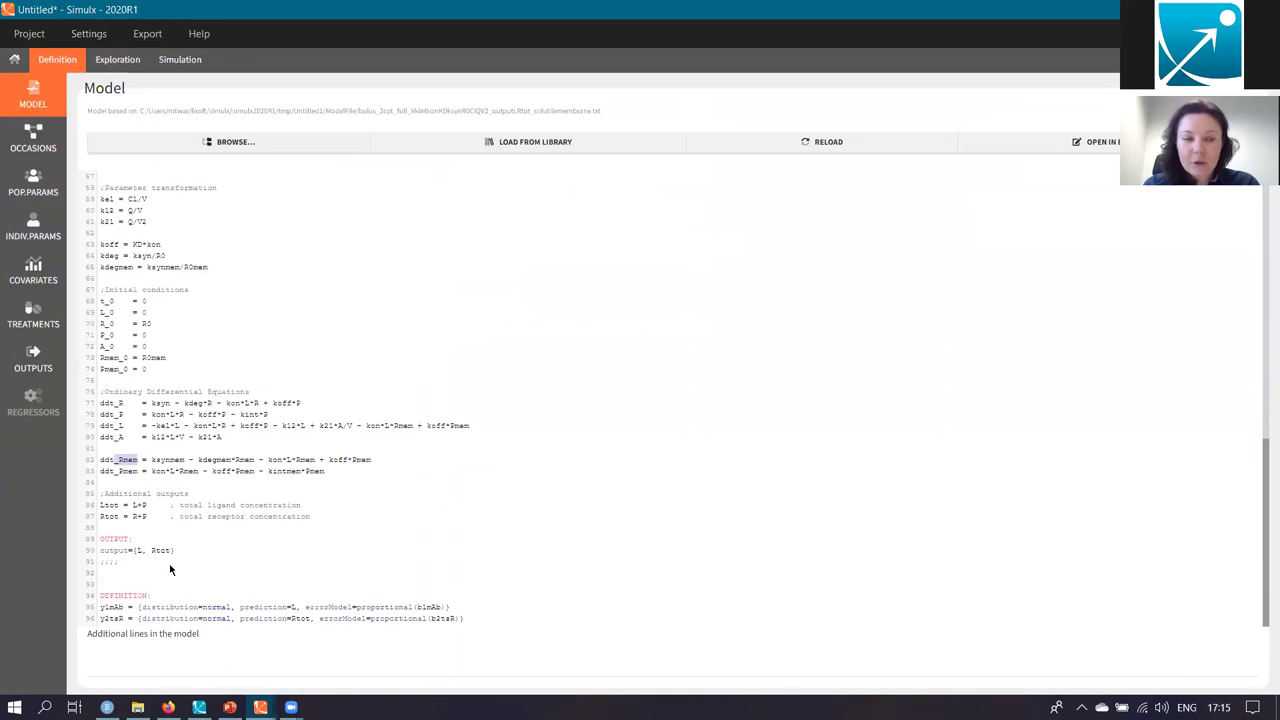
pyautogui.click(187, 665)
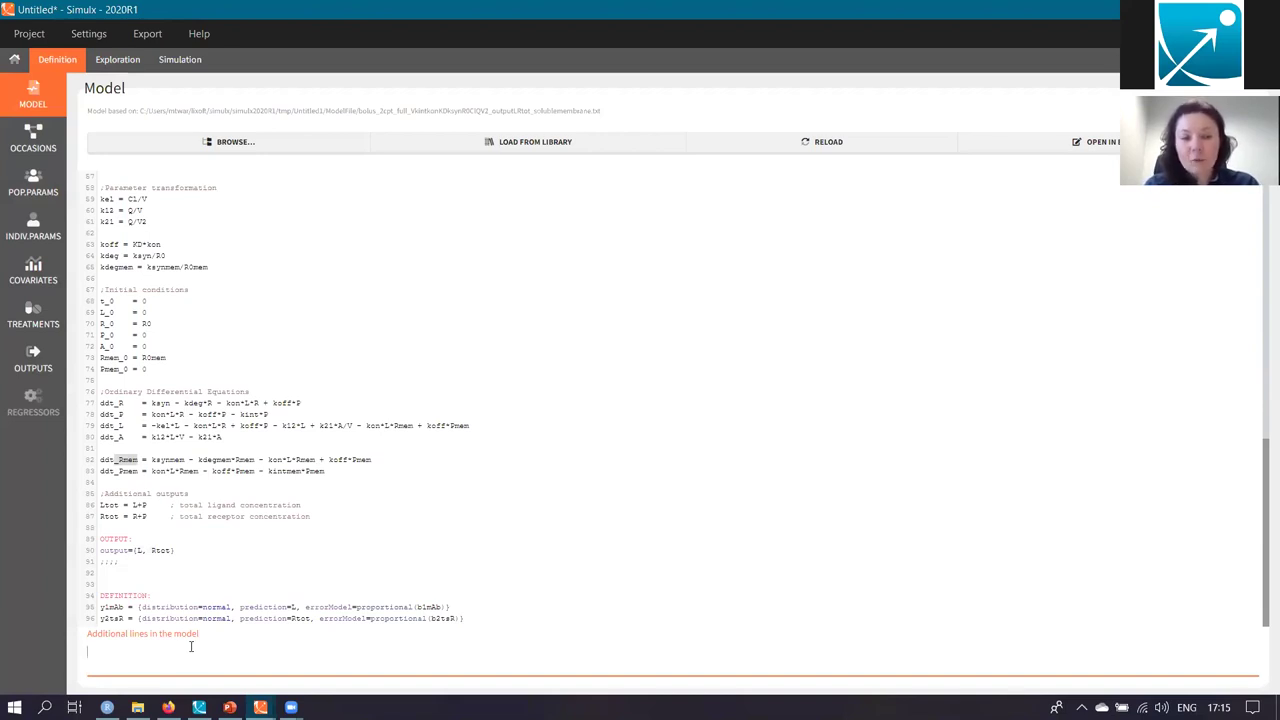
# Add the line RR = Rmem/R0mem to the model's additional lines and apply it
pyautogui.click(191, 646)
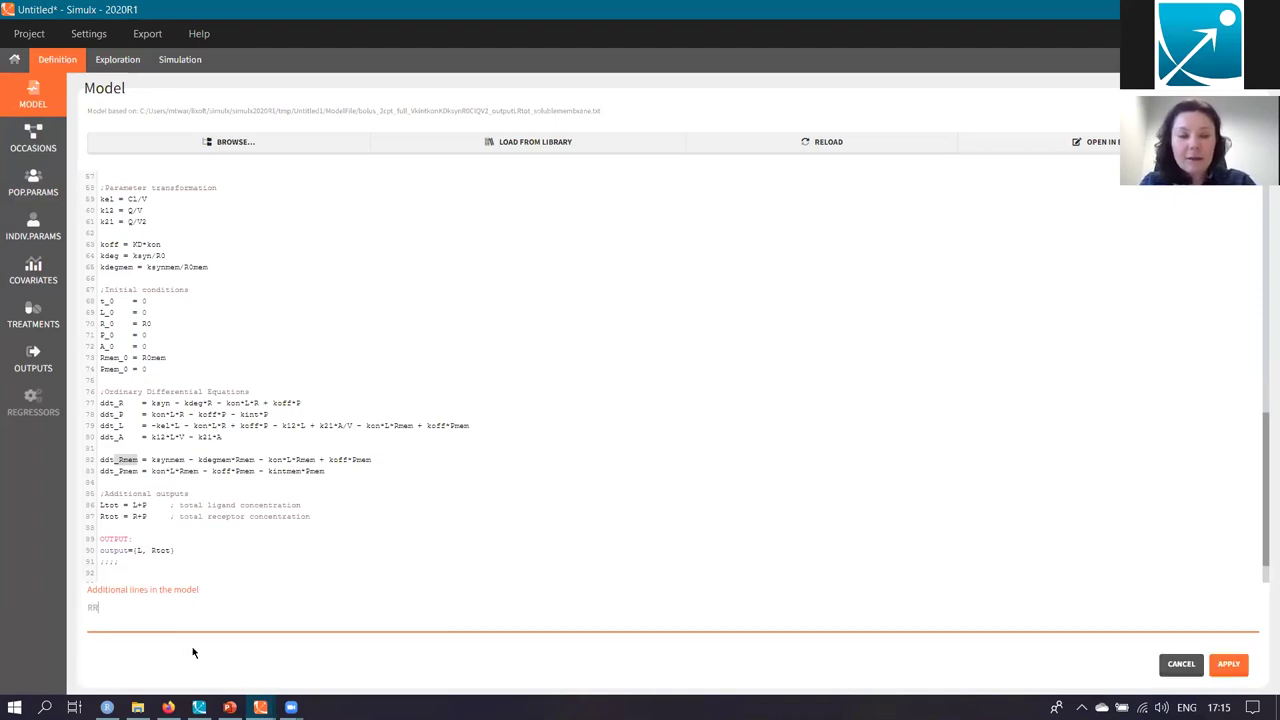
pyautogui.write('RR =')
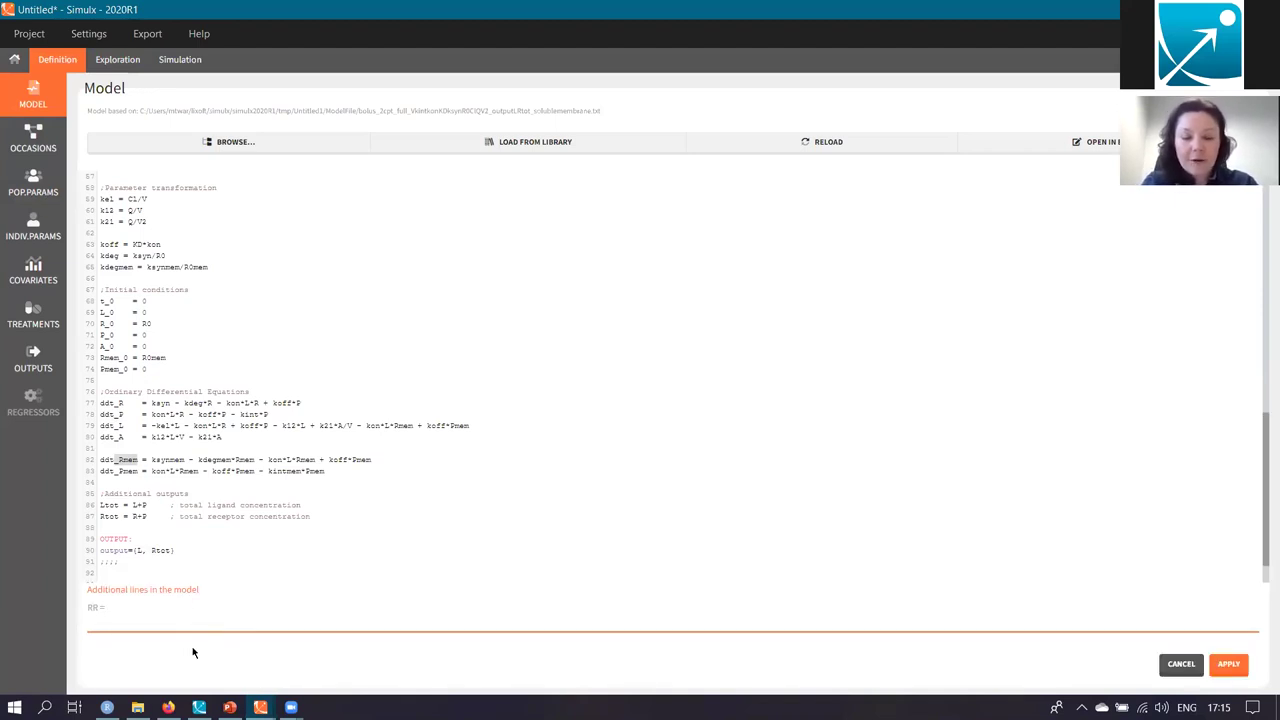
pyautogui.write(' R')
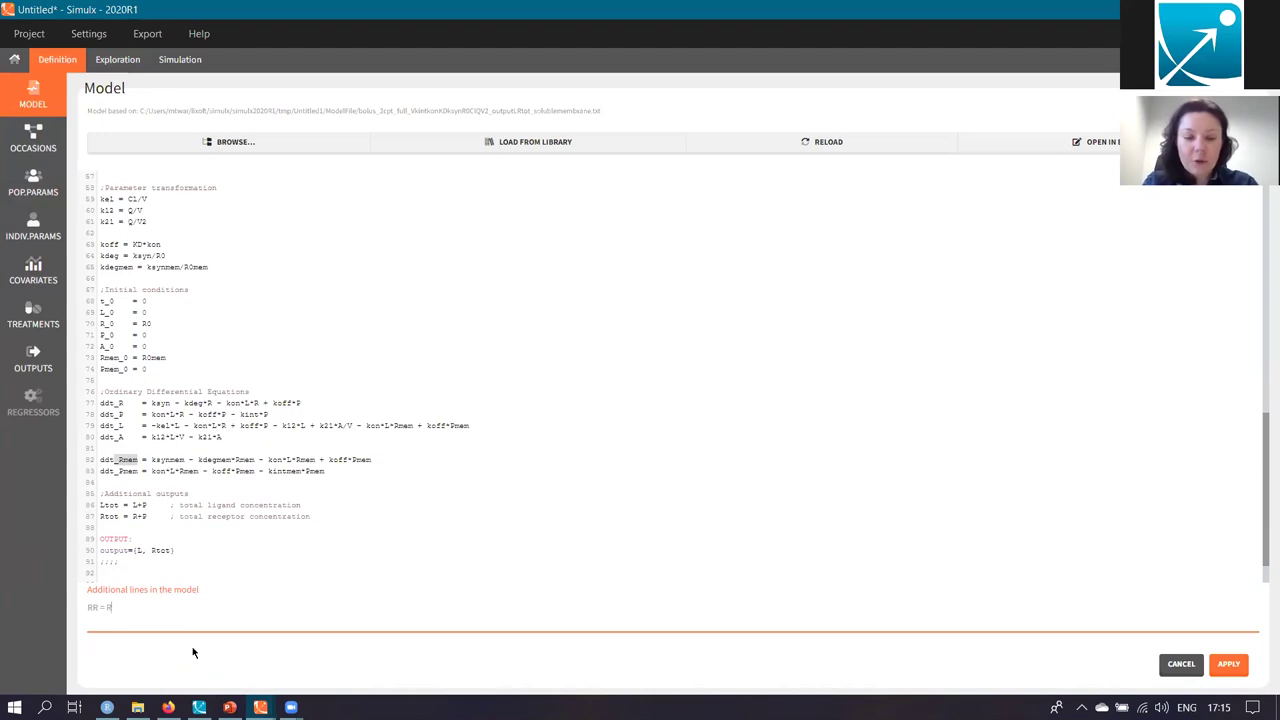
pyautogui.write('mem')
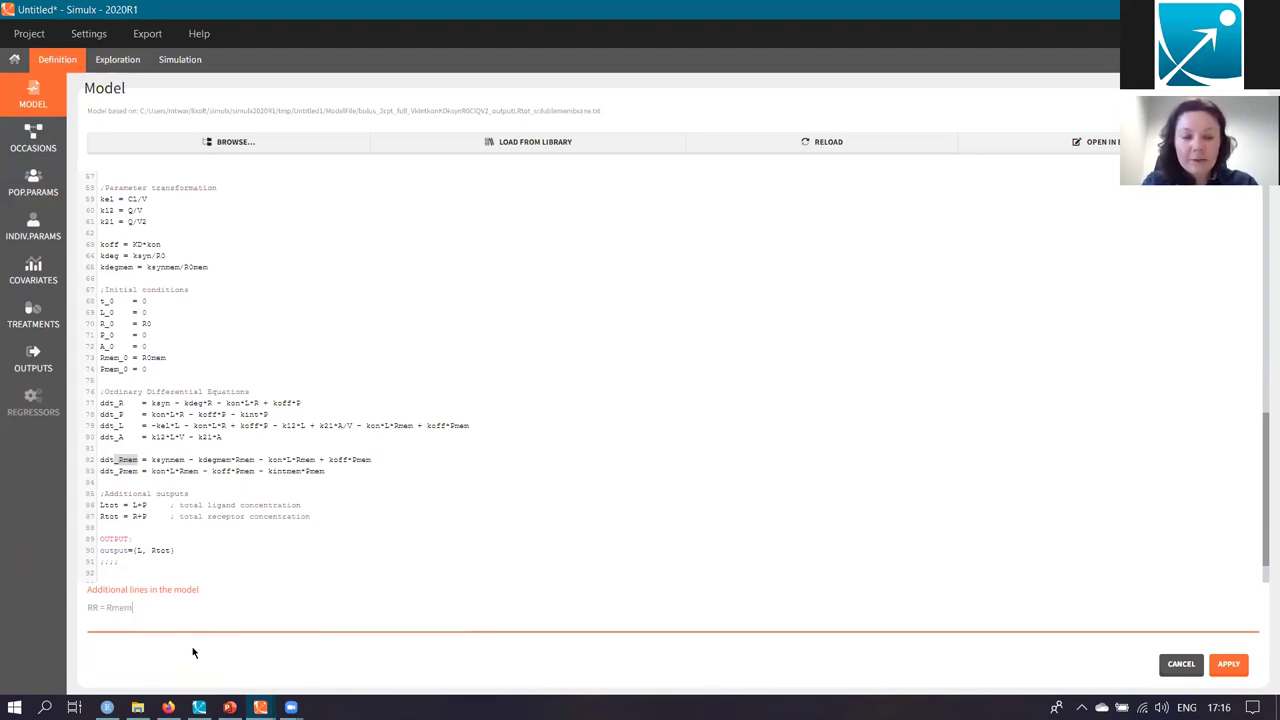
pyautogui.write('/R0mem')
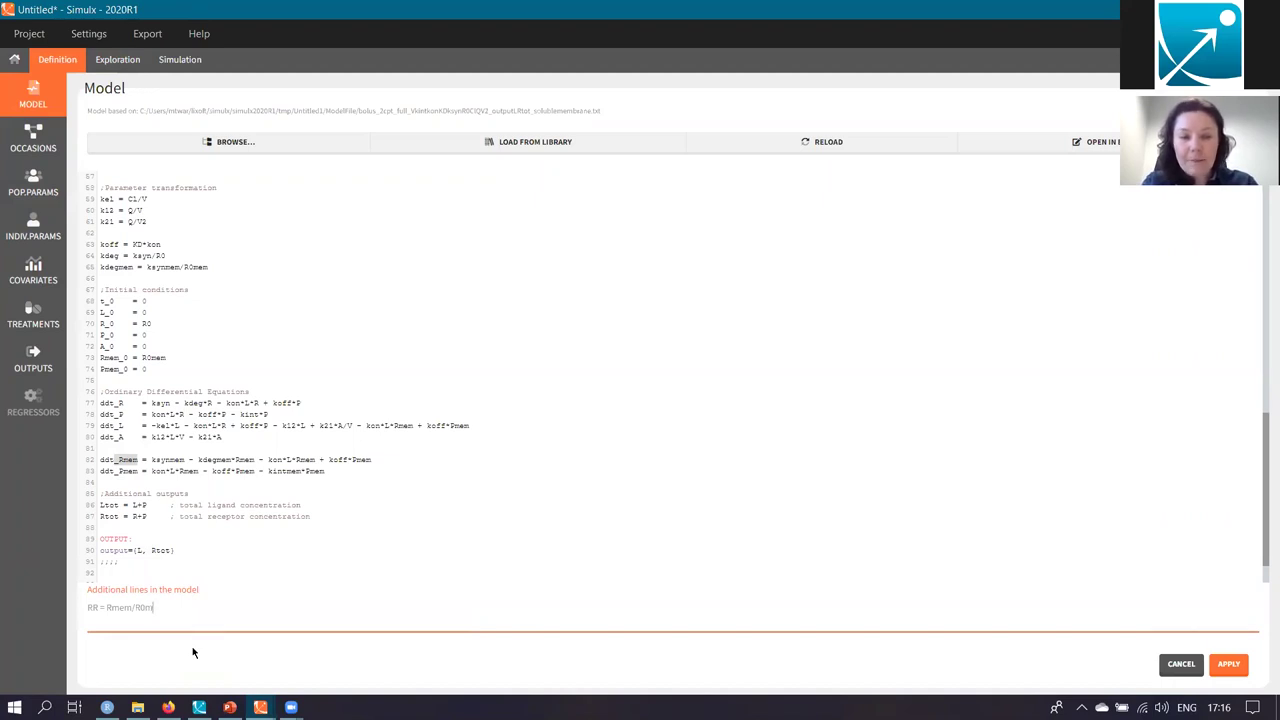
pyautogui.click(1228, 665)
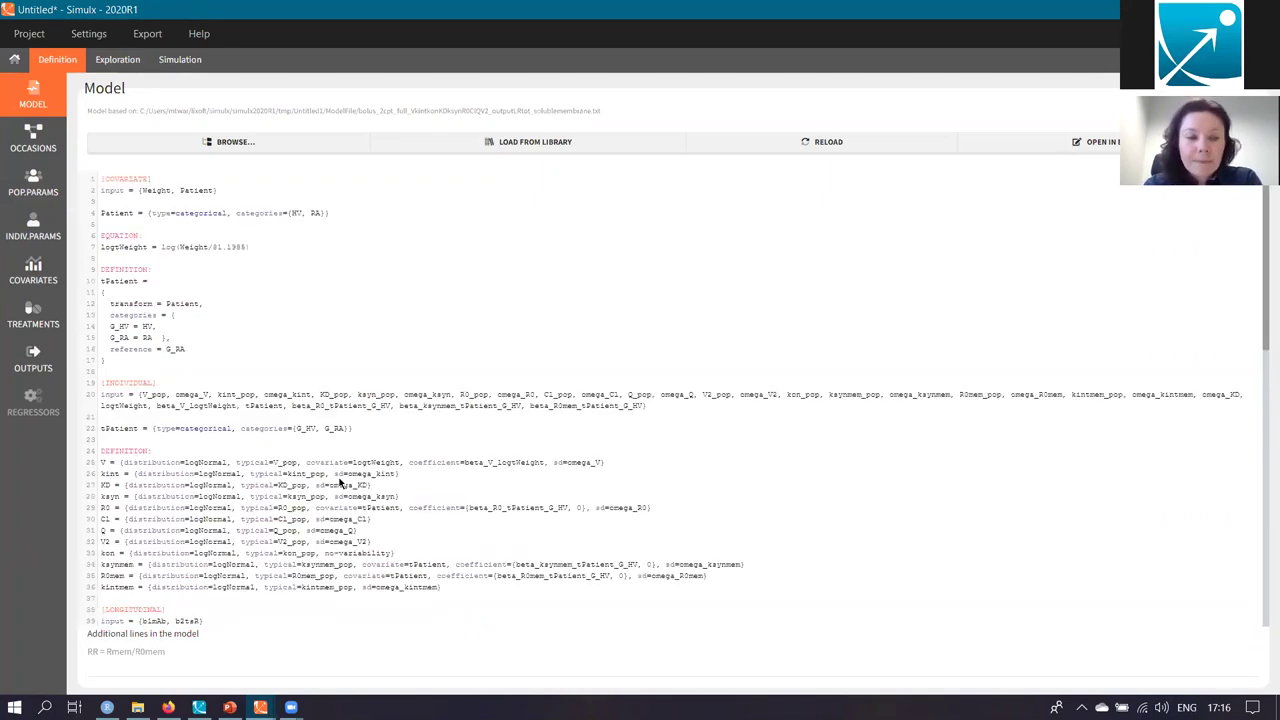
pyautogui.scroll(-10, 360, 525)
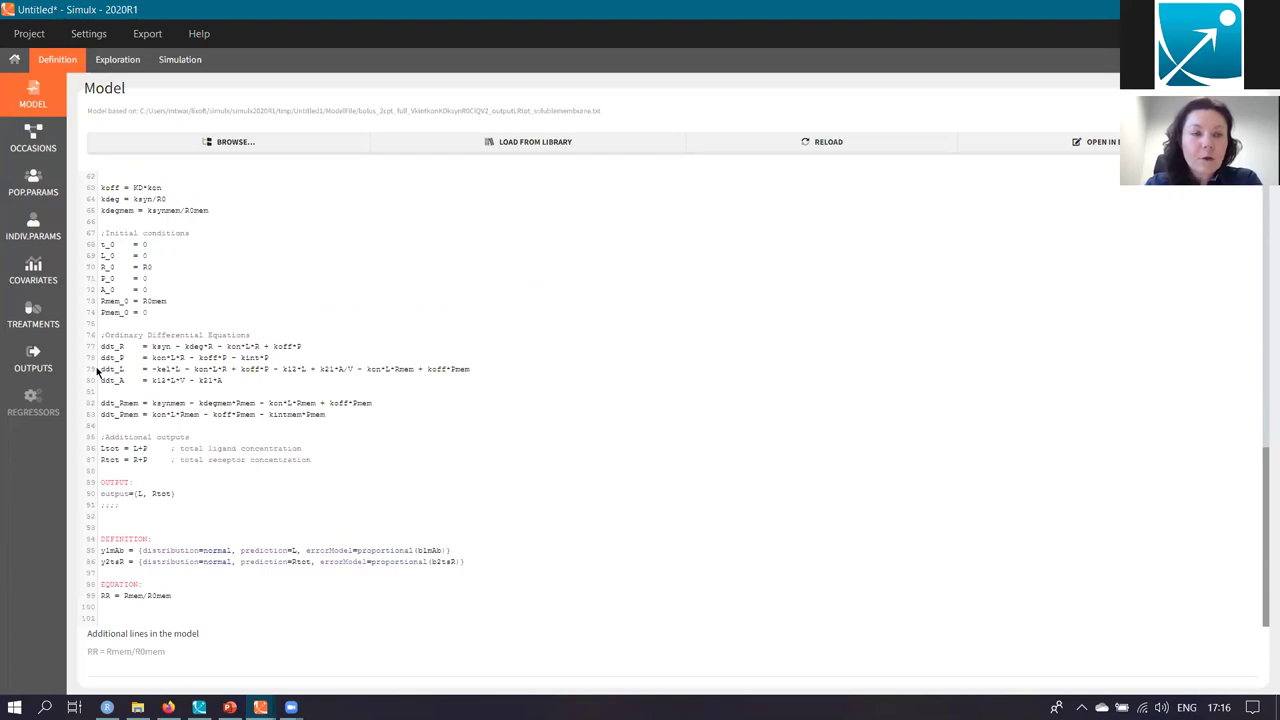
pyautogui.click(38, 356)
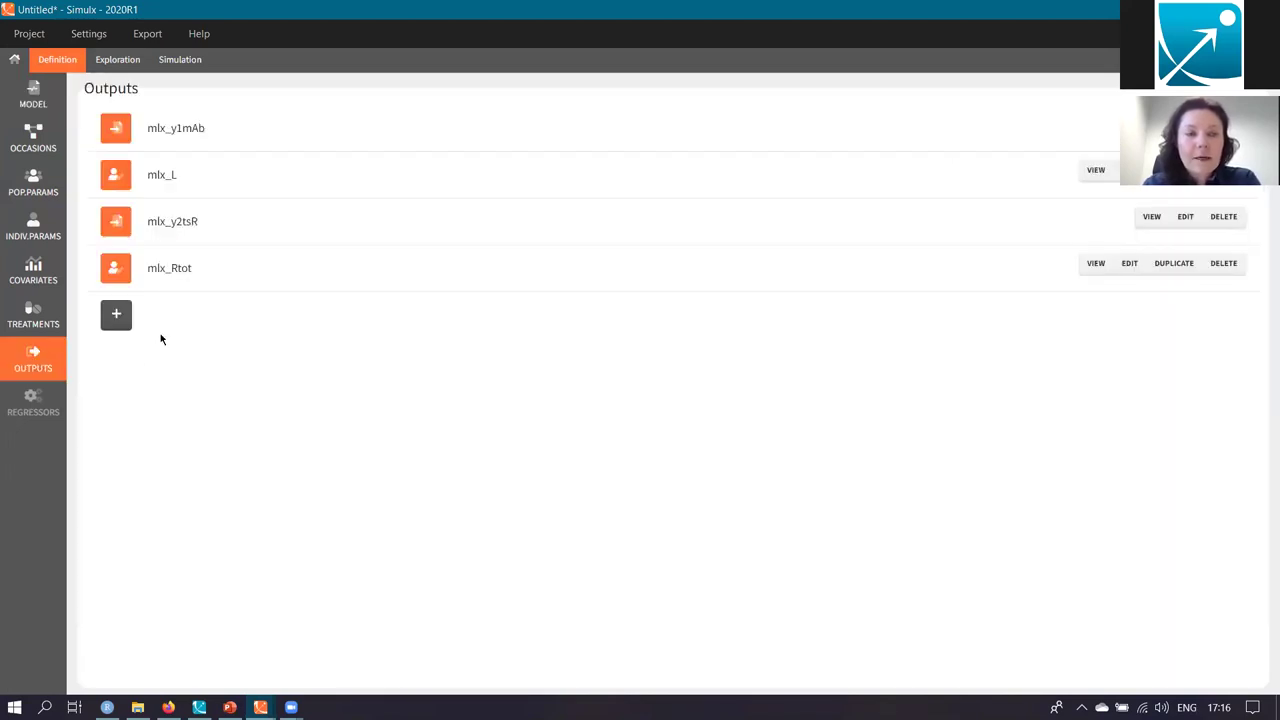
# Add a regular output named RR recording RR every 1 from time 0 to 168
pyautogui.click(116, 314)
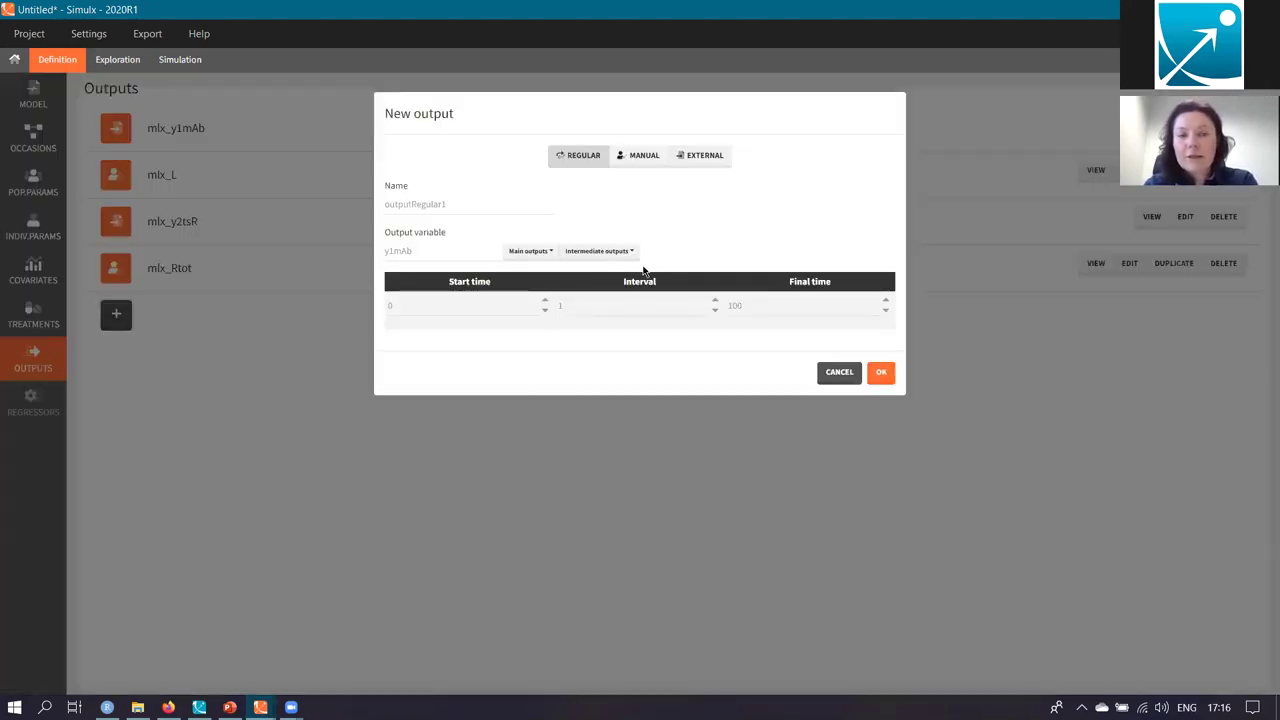
pyautogui.click(597, 252)
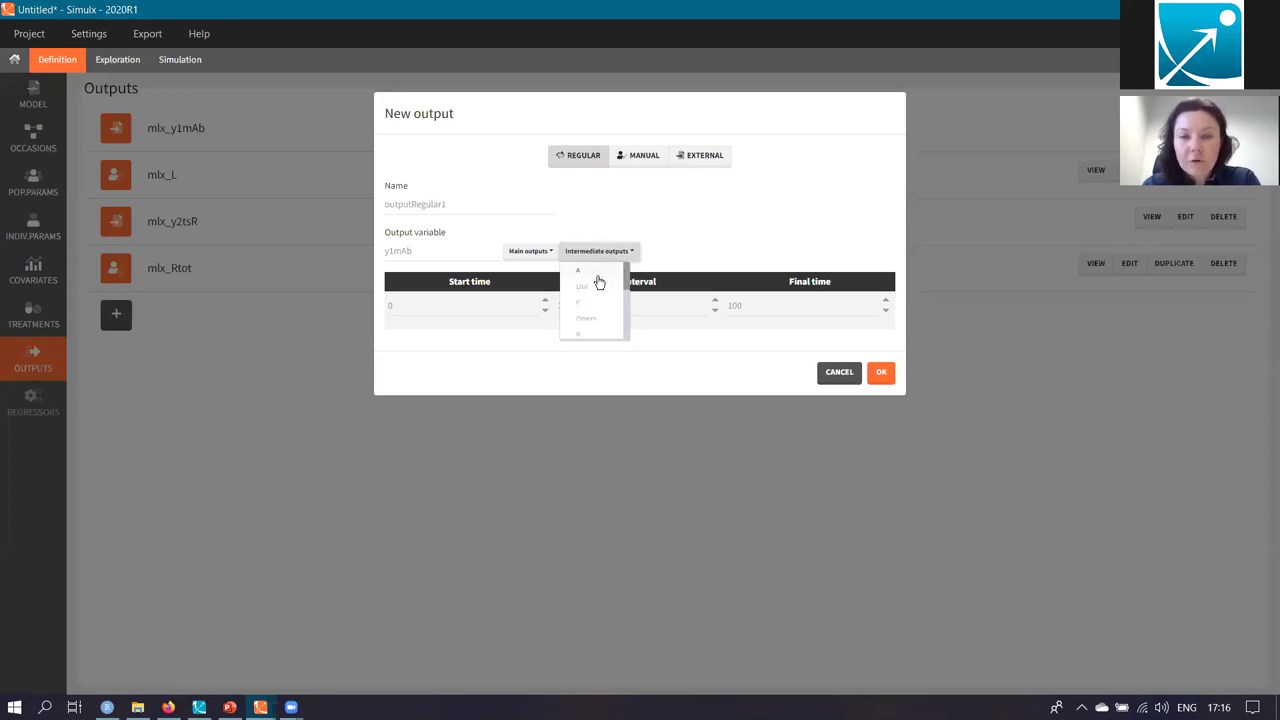
pyautogui.scroll(-1, 591, 314)
pyautogui.click(587, 314)
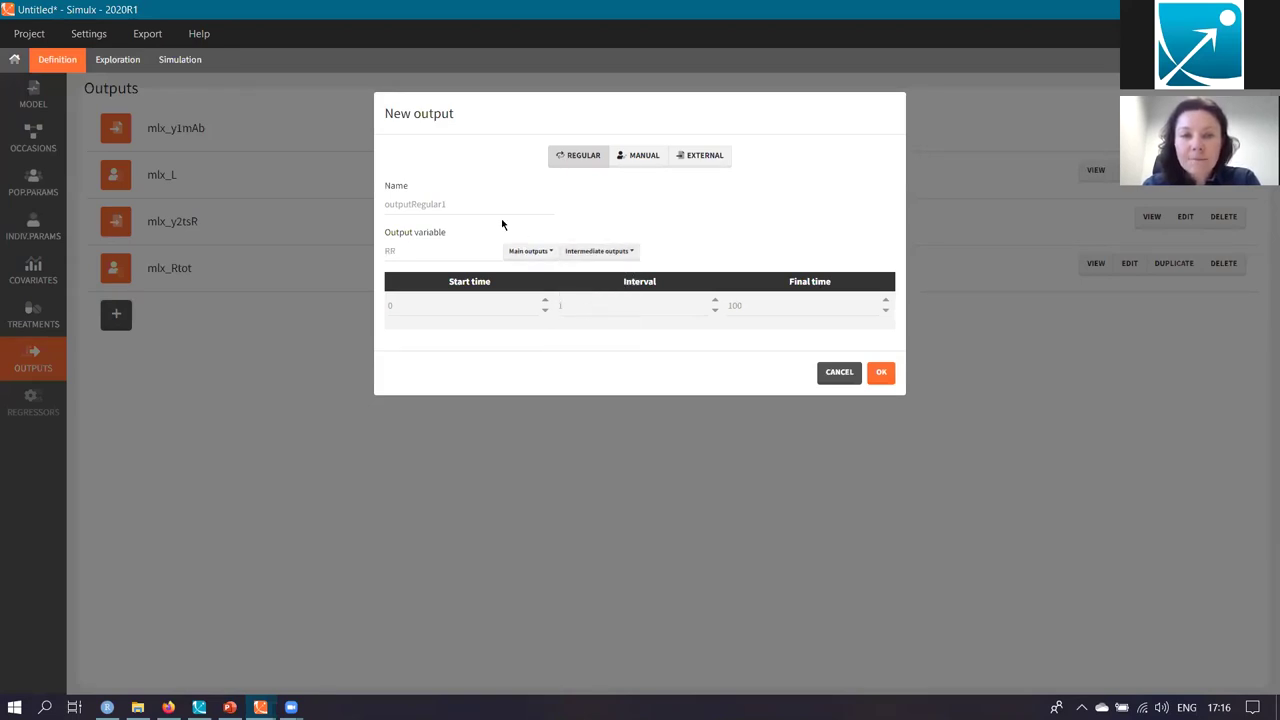
pyautogui.doubleClick(484, 203)
pyautogui.write('RR')
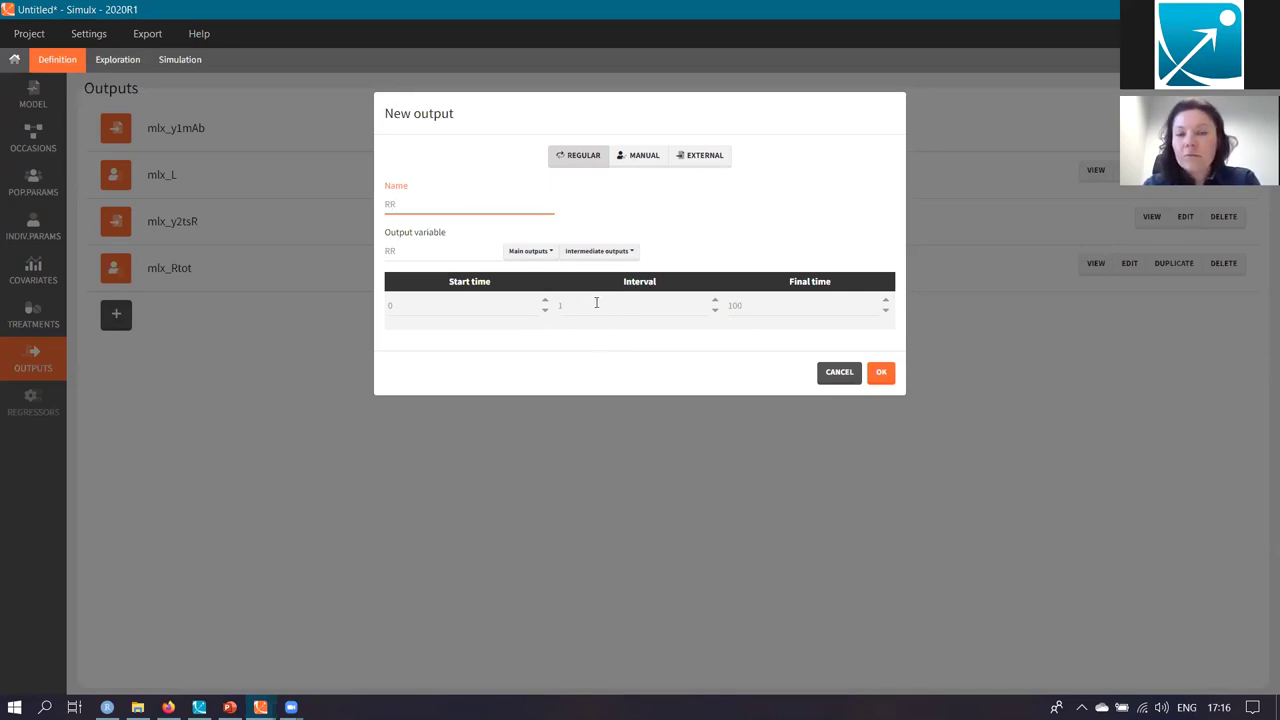
pyautogui.doubleClick(765, 305)
pyautogui.write('168')
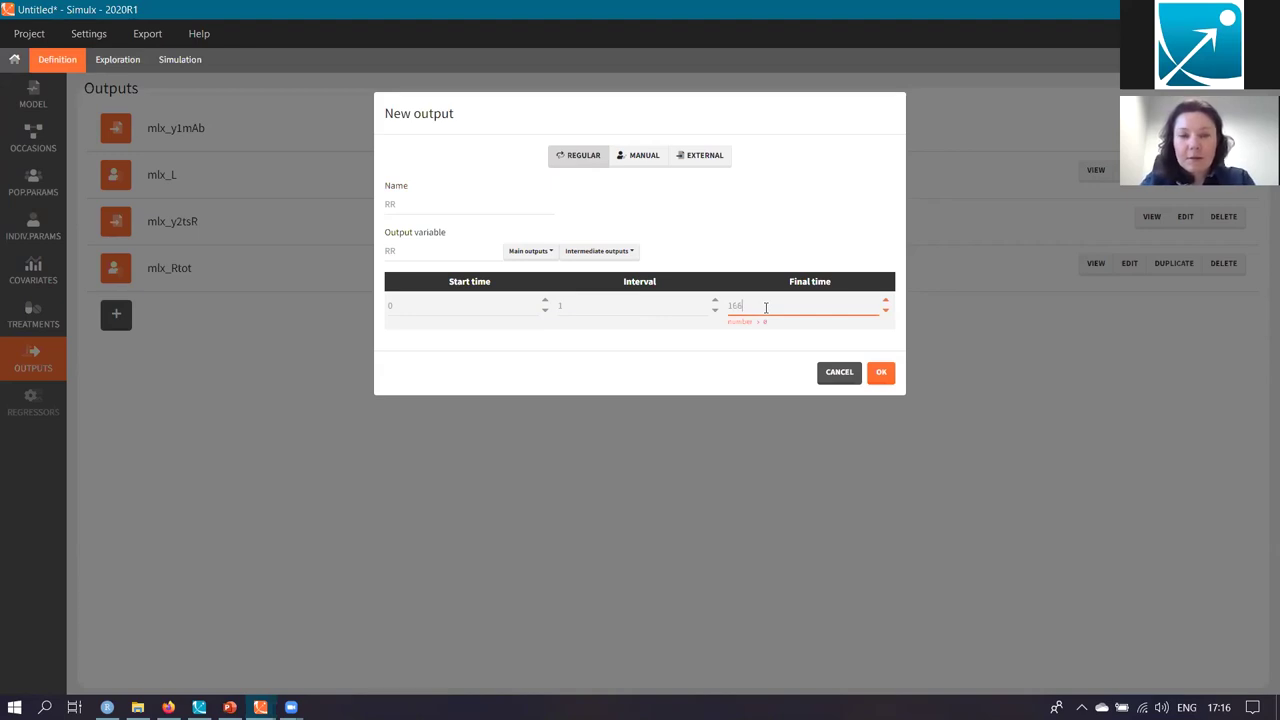
pyautogui.click(880, 373)
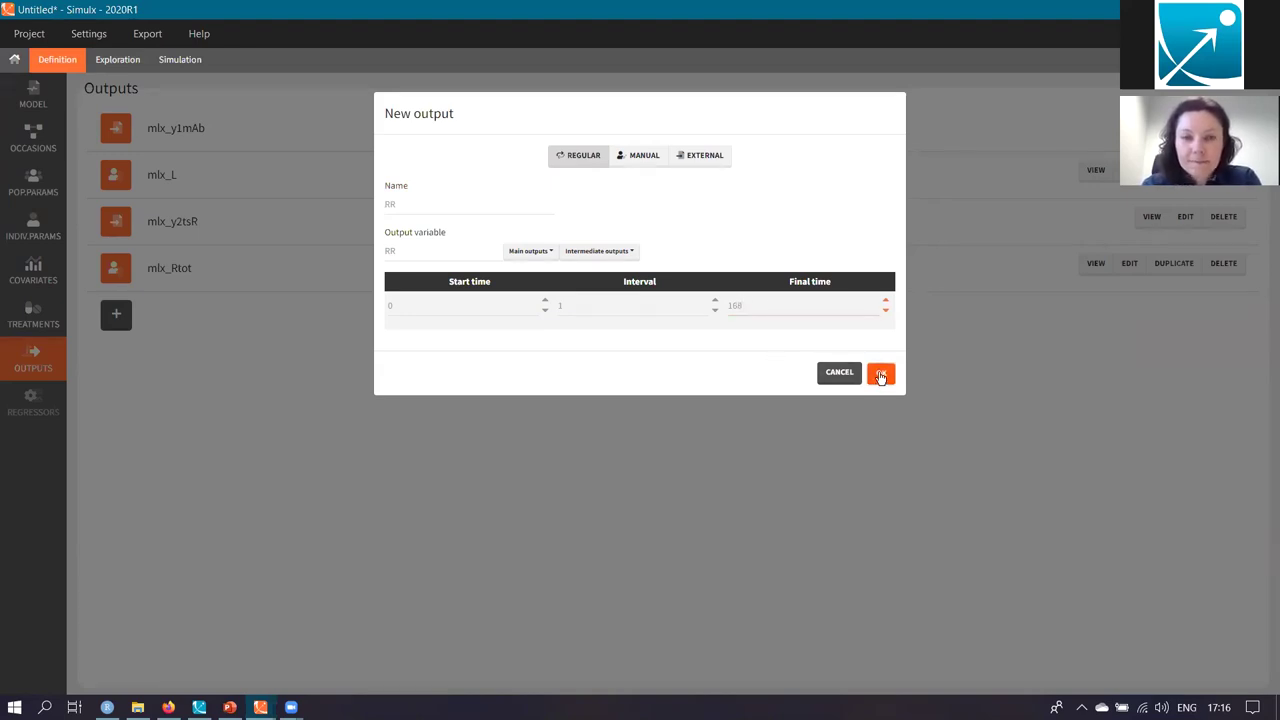
pyautogui.click(118, 60)
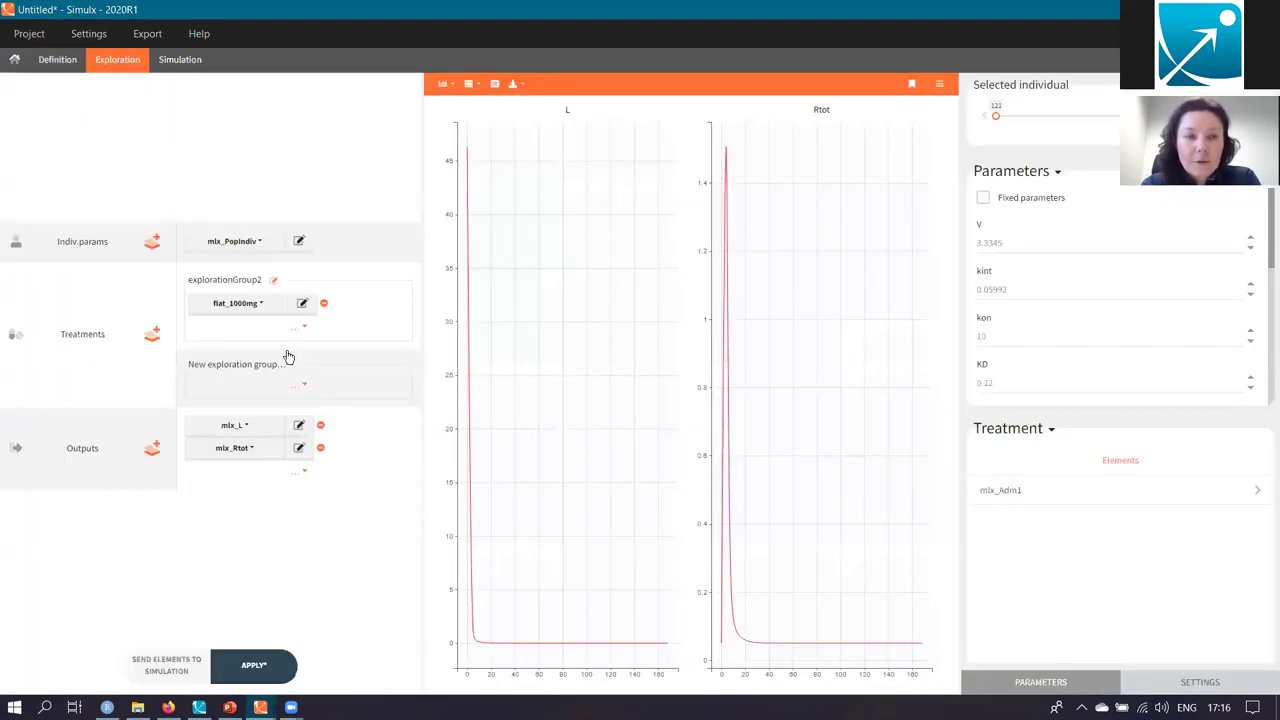
# Replace the explored mlx_Rtot and mlx_L outputs with RR and rerun the exploration
pyautogui.click(320, 450)
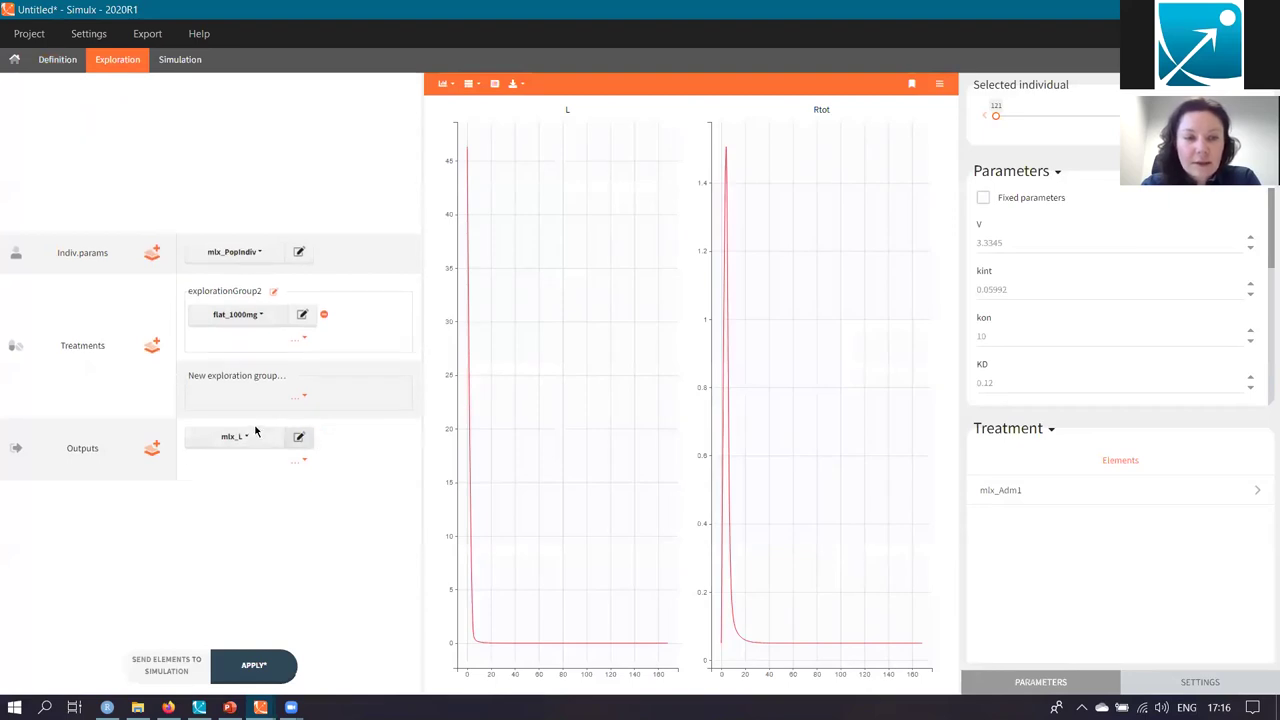
pyautogui.click(240, 438)
pyautogui.click(207, 418)
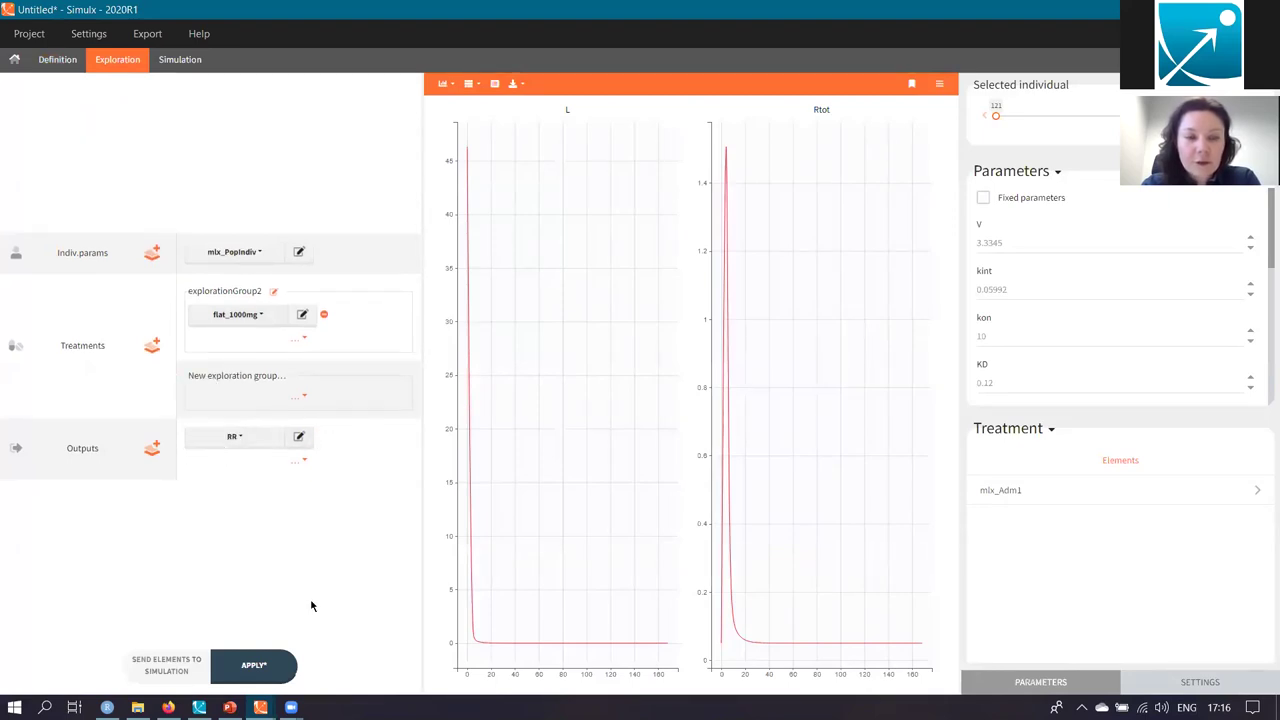
pyautogui.click(262, 666)
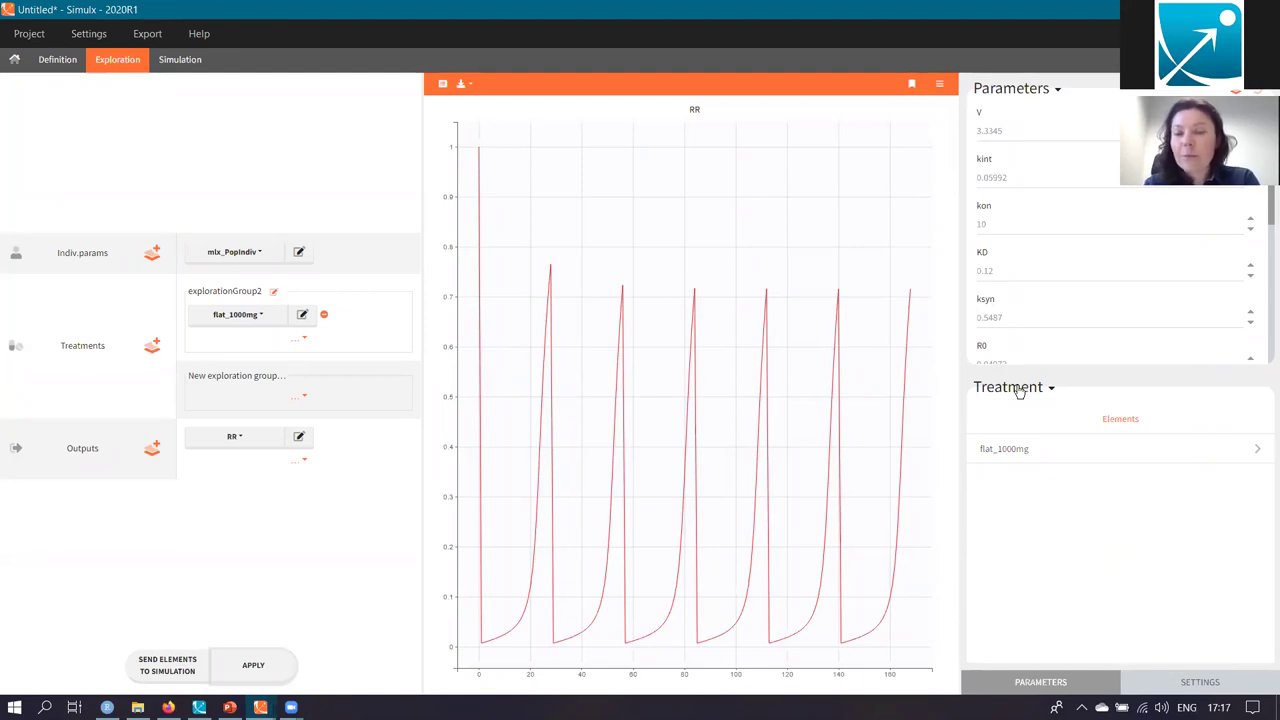
# Change the flat_1000mg dose amount to 1100, then step it up to 1400
pyautogui.click(1171, 450)
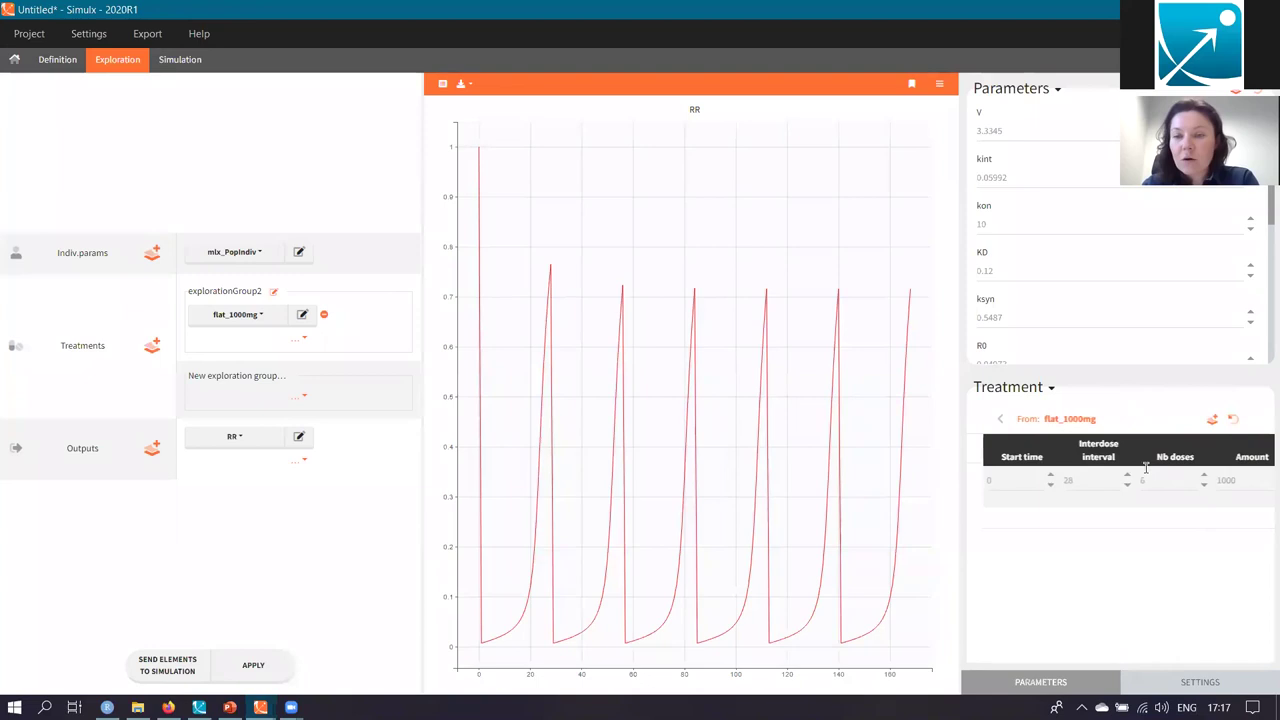
pyautogui.doubleClick(1225, 480)
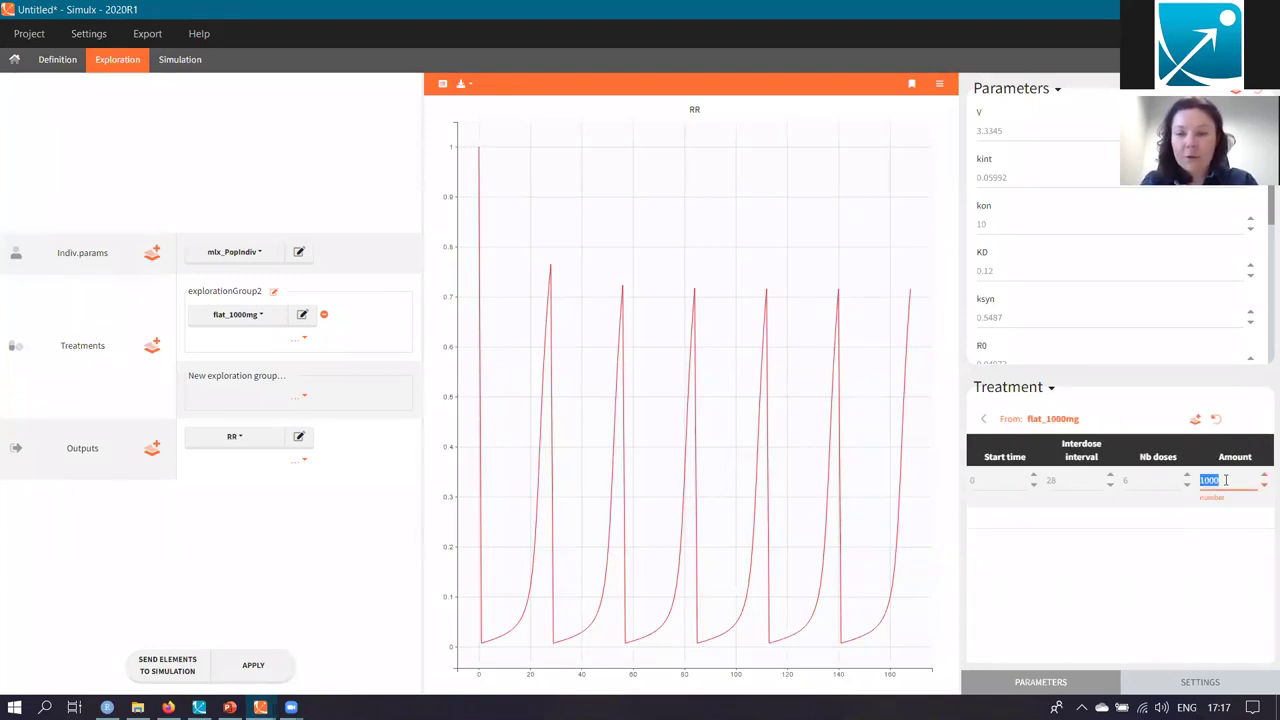
pyautogui.write('1100')
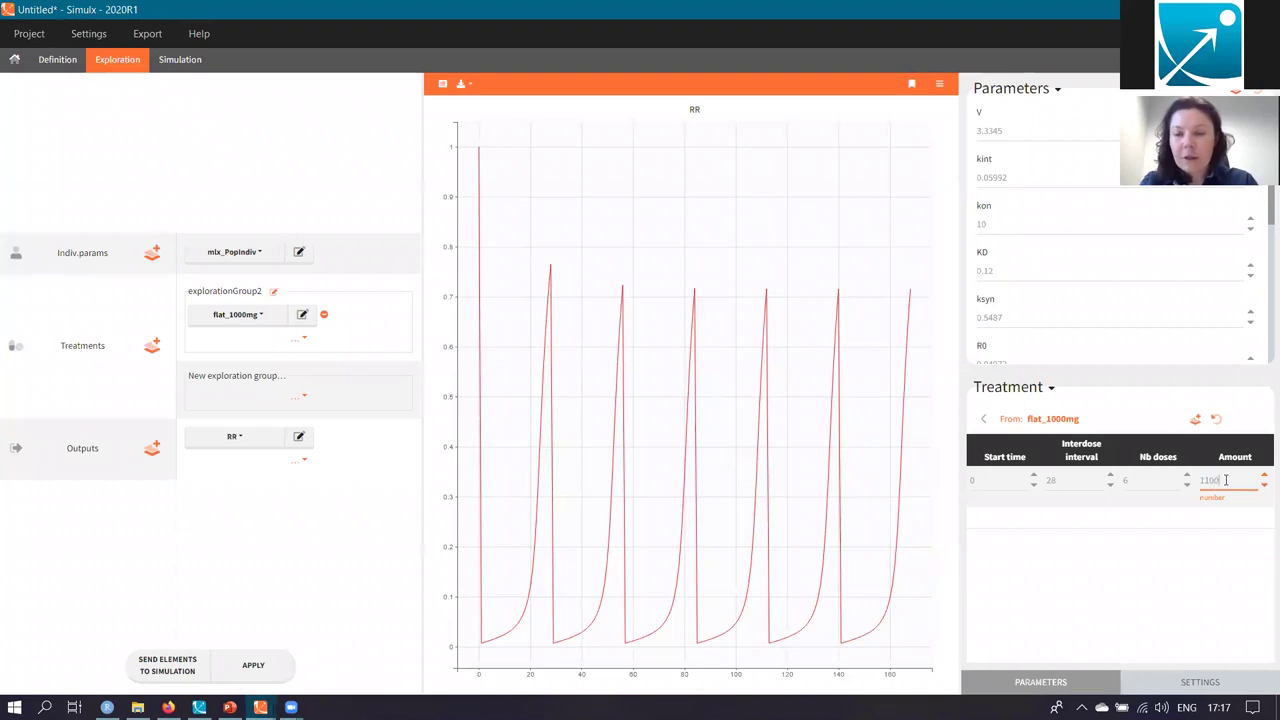
pyautogui.press('Return')
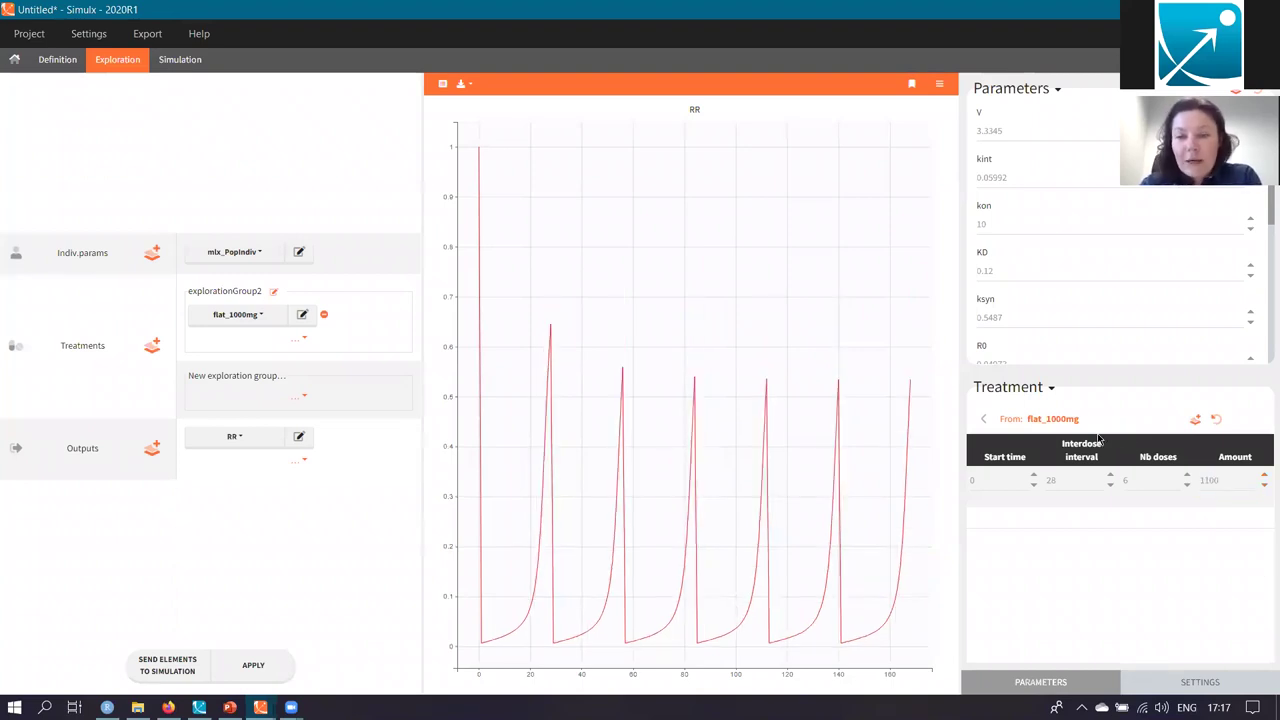
pyautogui.click(1264, 477)
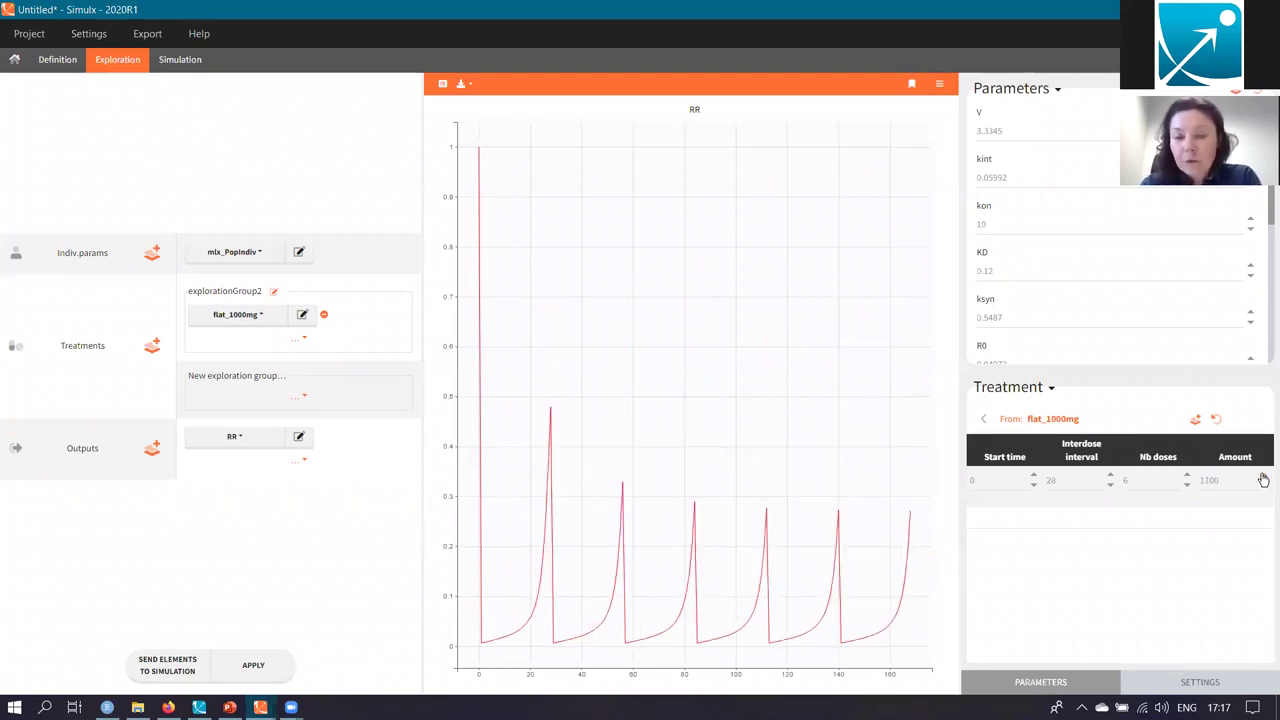
pyautogui.click(1264, 477)
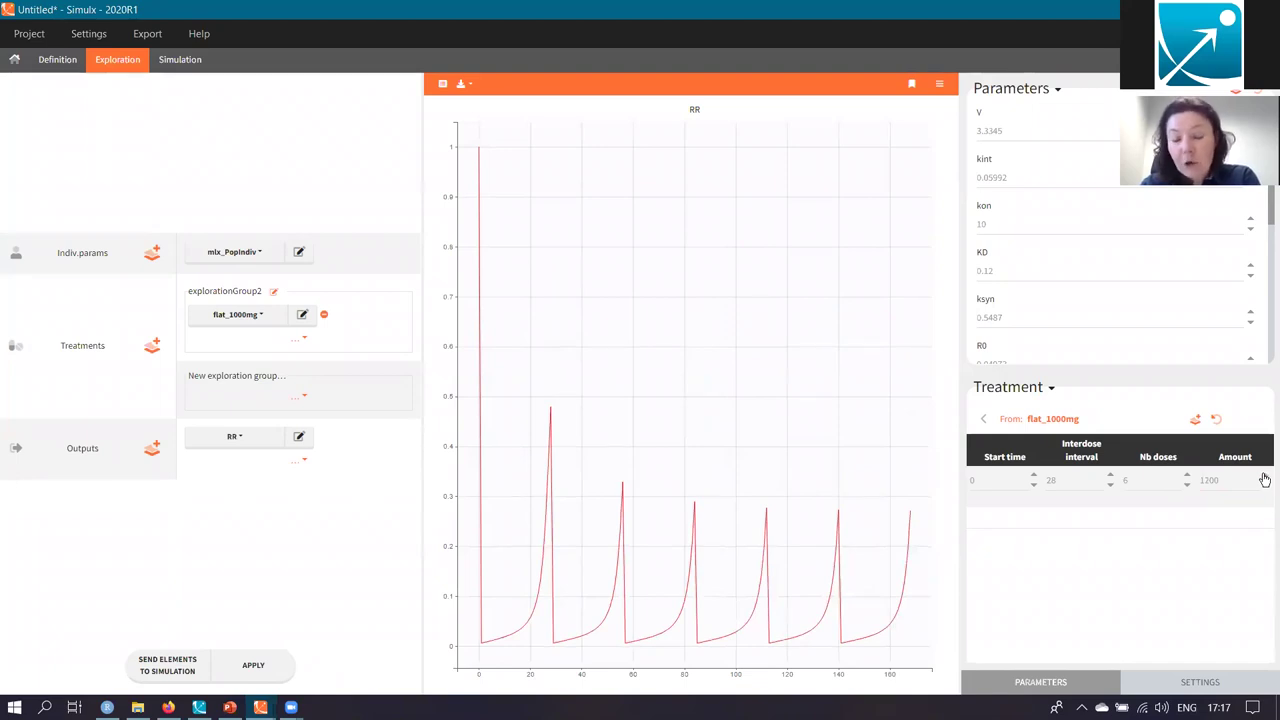
pyautogui.click(1264, 477)
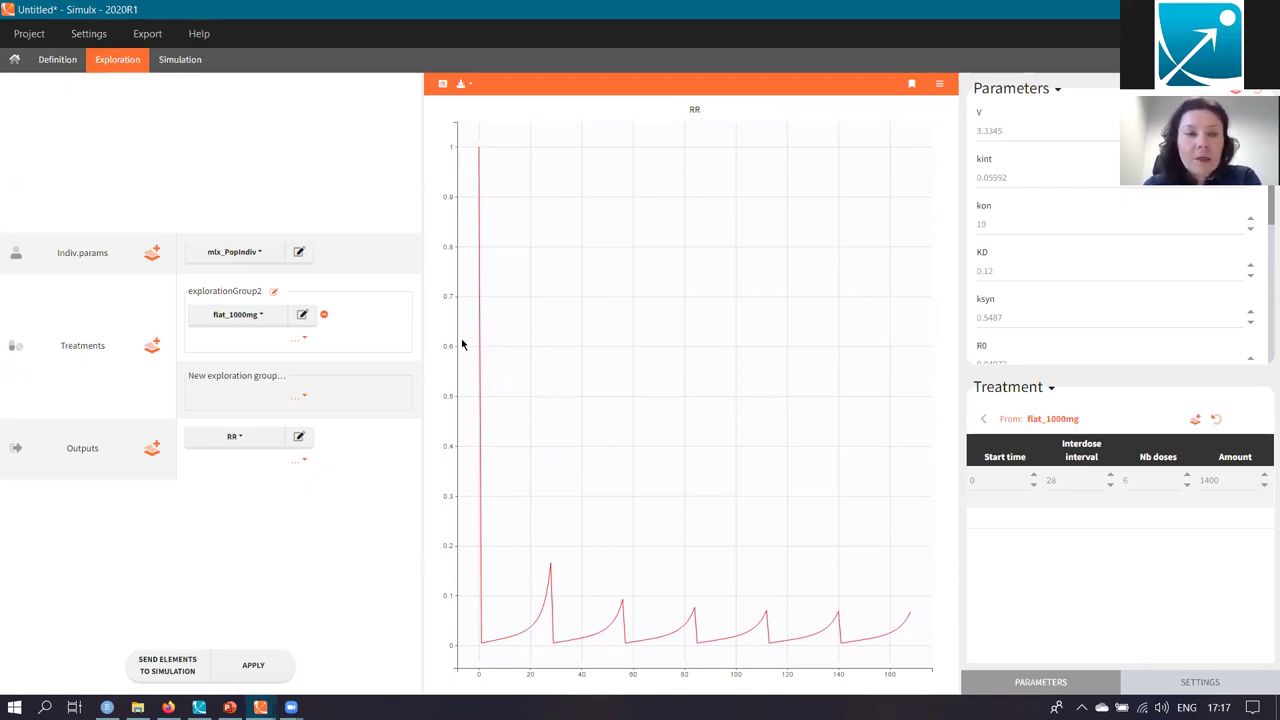
pyautogui.click(57, 59)
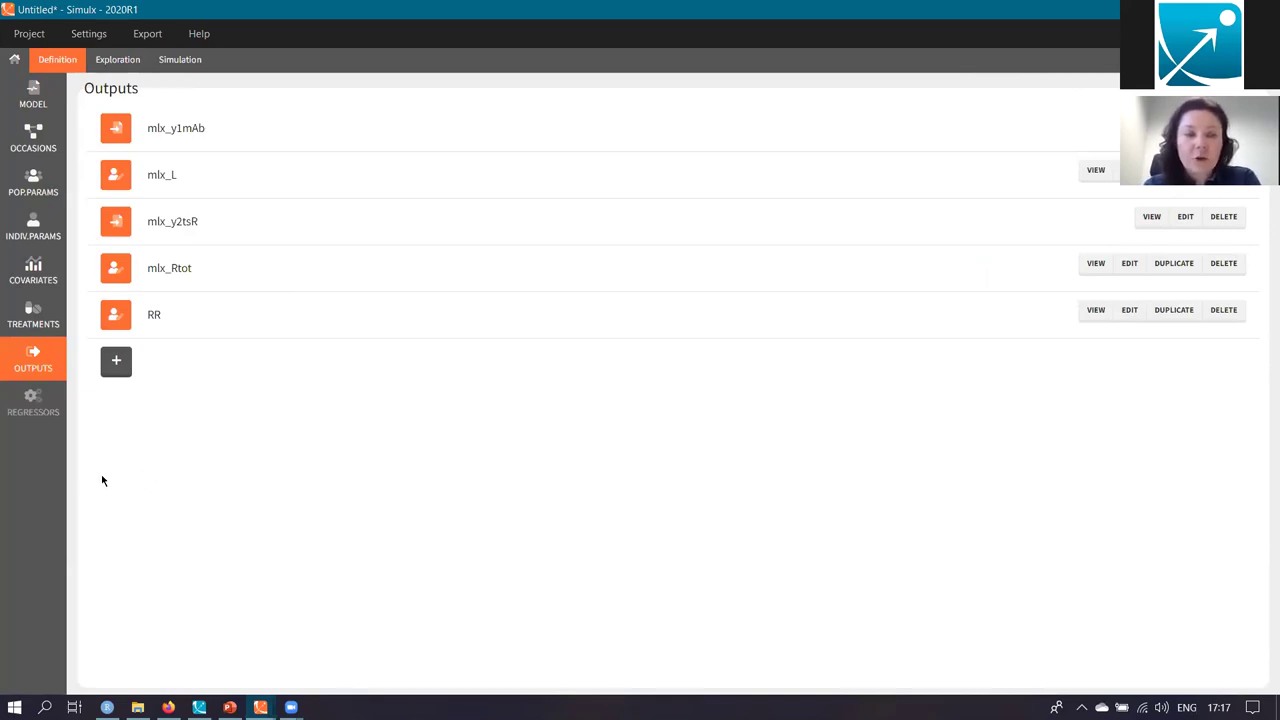
# Create a regular 20mg_kg treatment: six doses of 20 every 28, scaled by a covariate
pyautogui.click(38, 316)
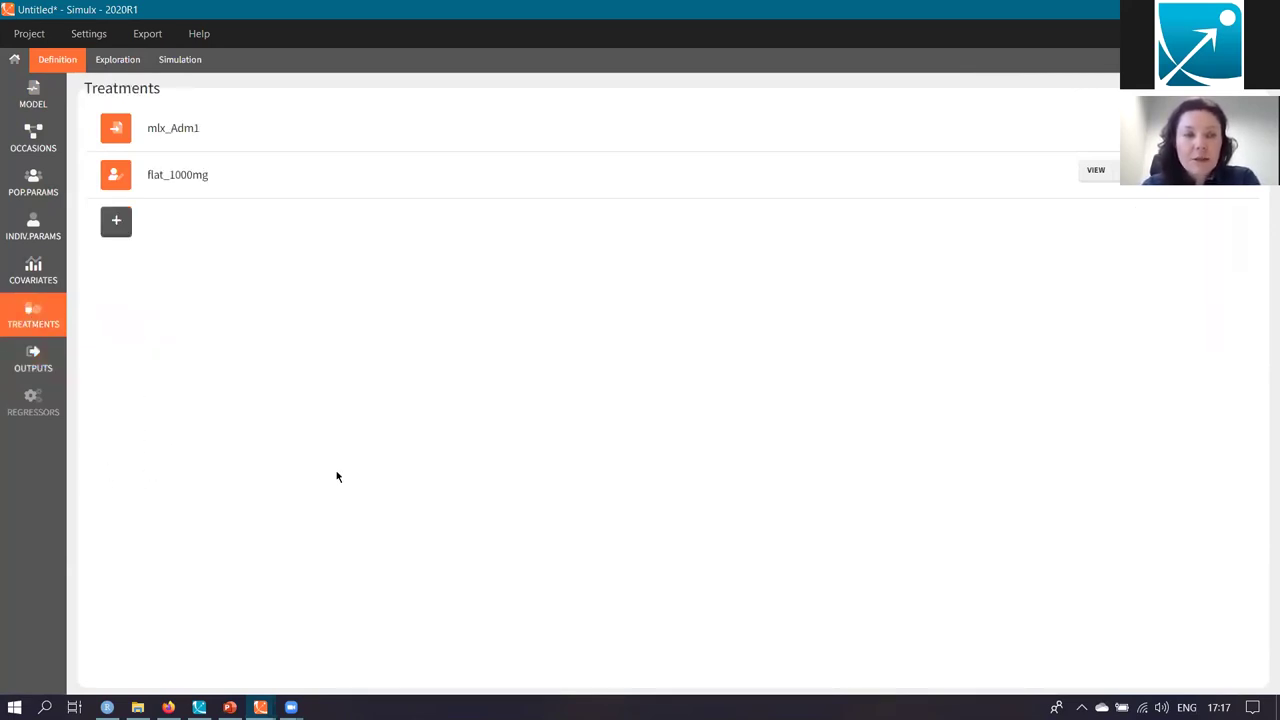
pyautogui.click(117, 222)
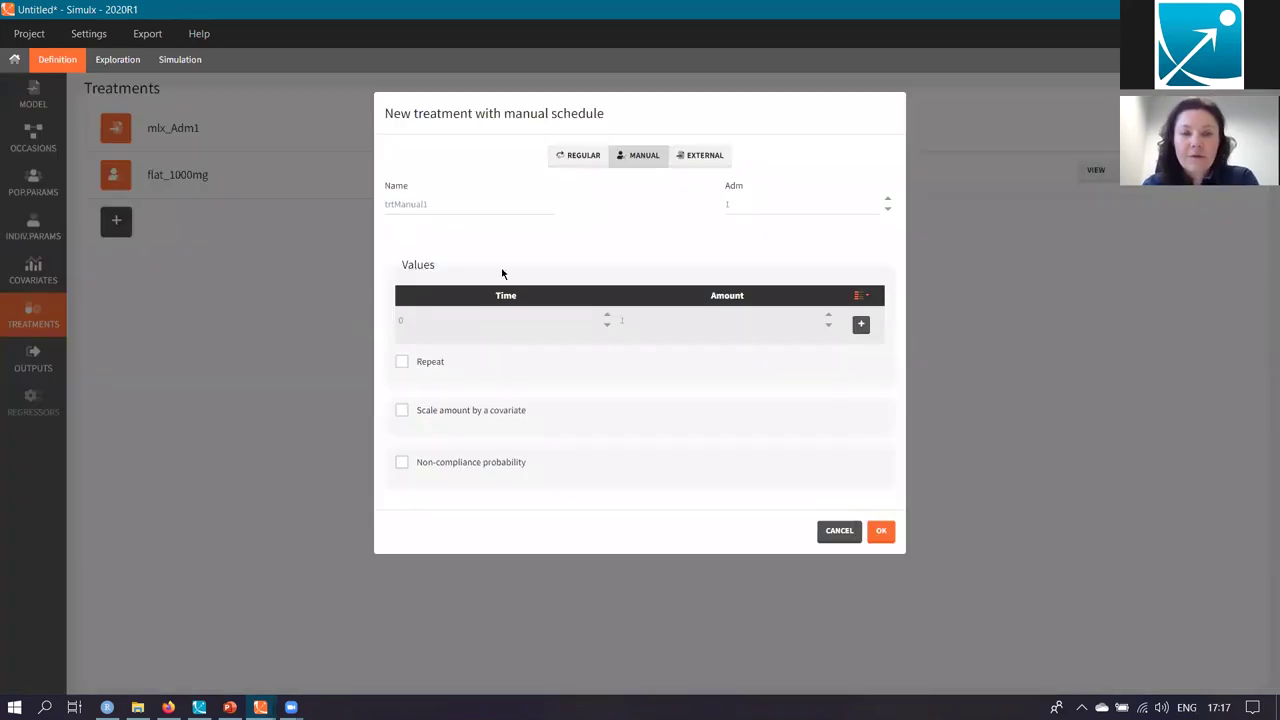
pyautogui.click(570, 158)
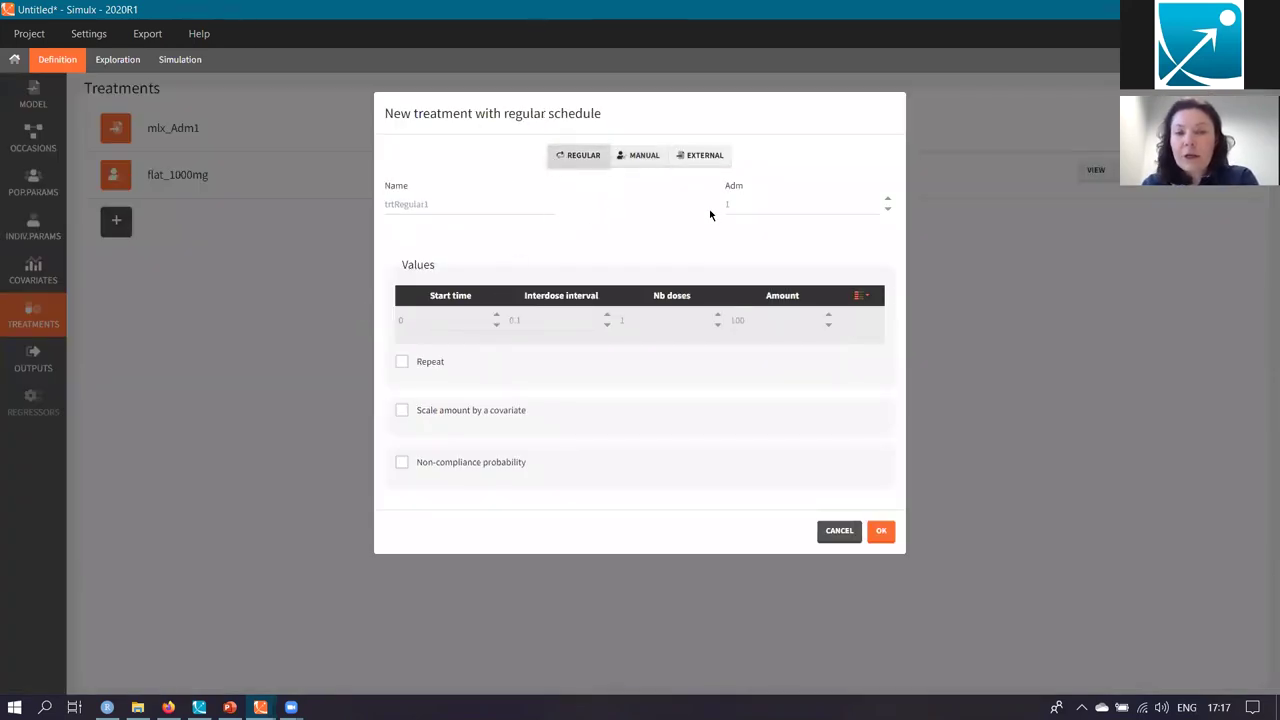
pyautogui.click(532, 320)
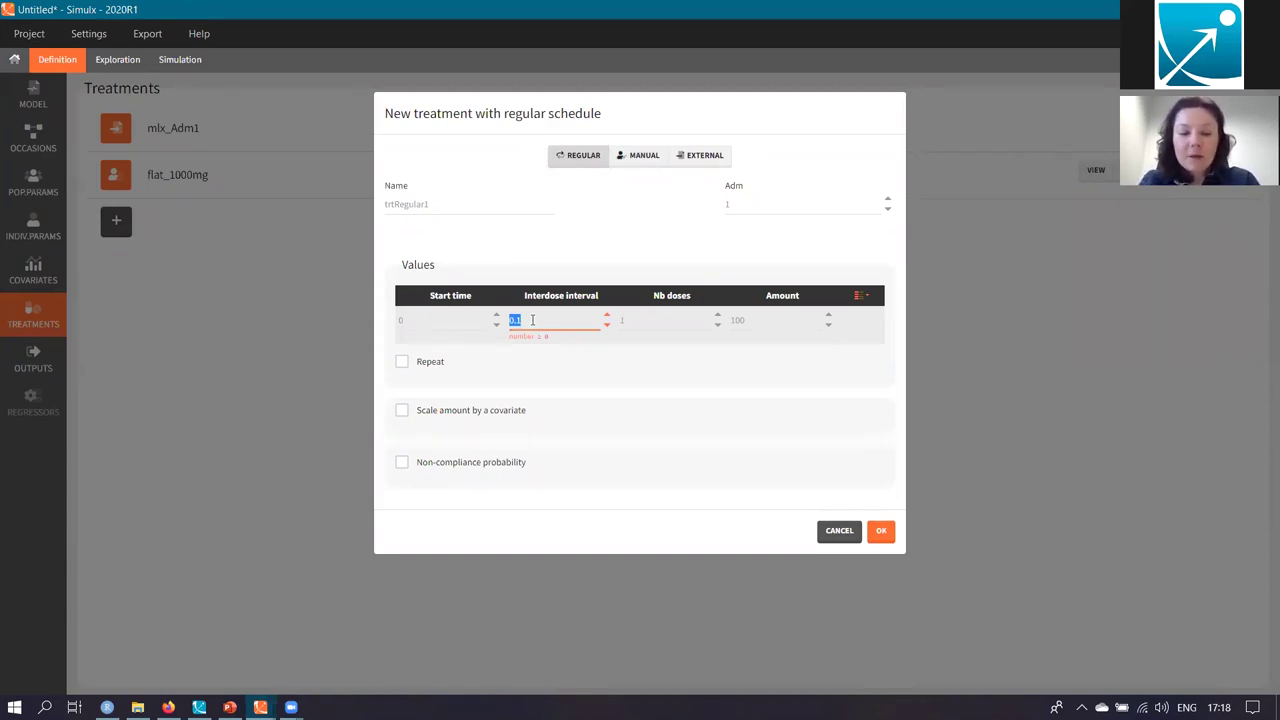
pyautogui.write('28')
pyautogui.press('Tab')
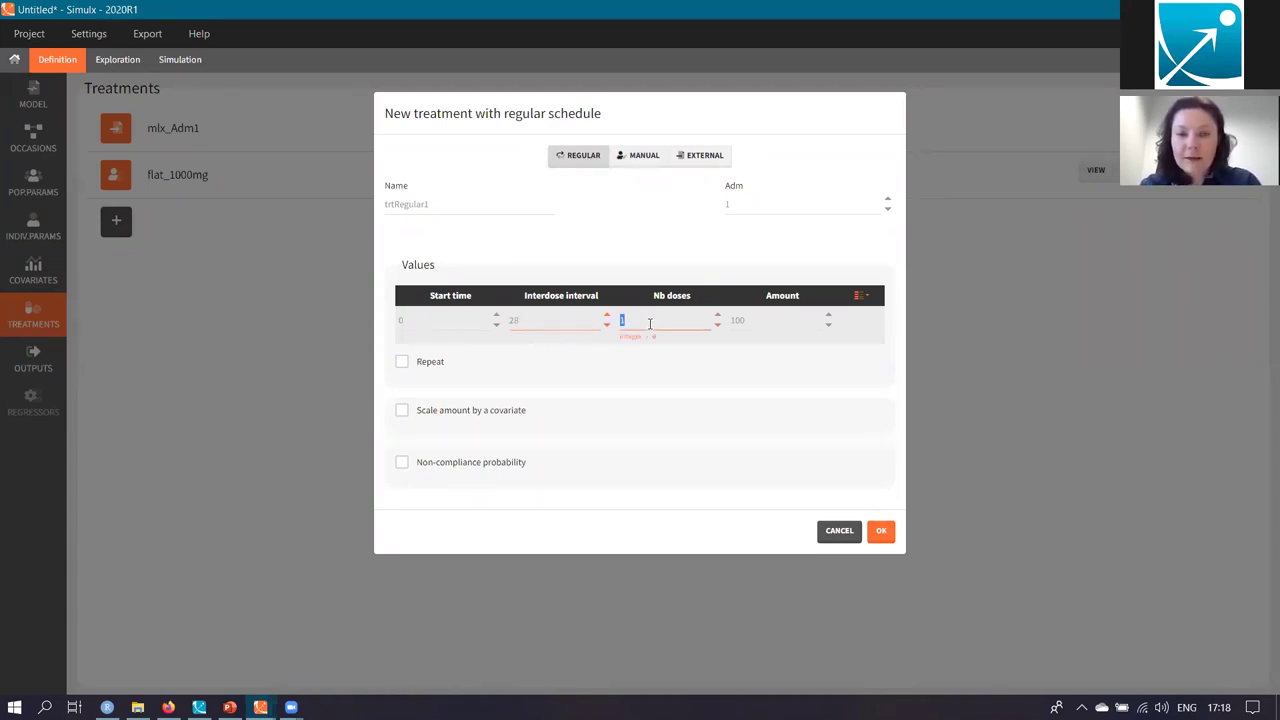
pyautogui.click(737, 320)
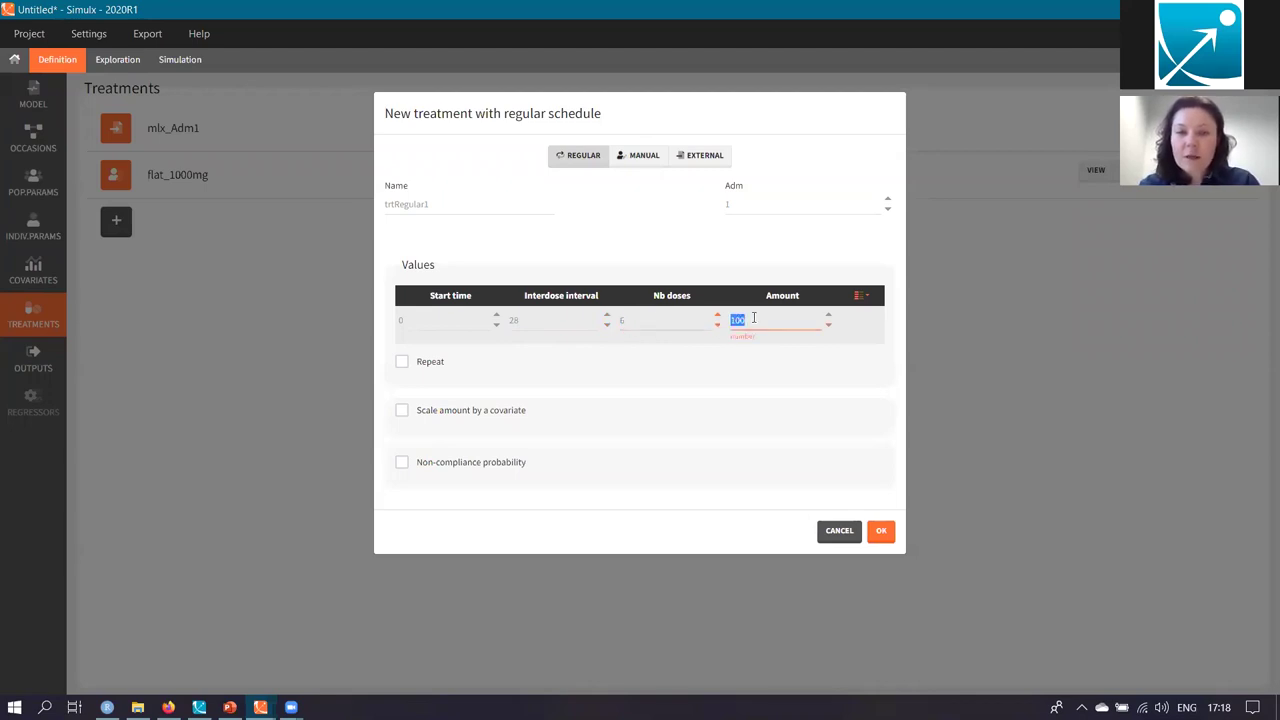
pyautogui.write('20')
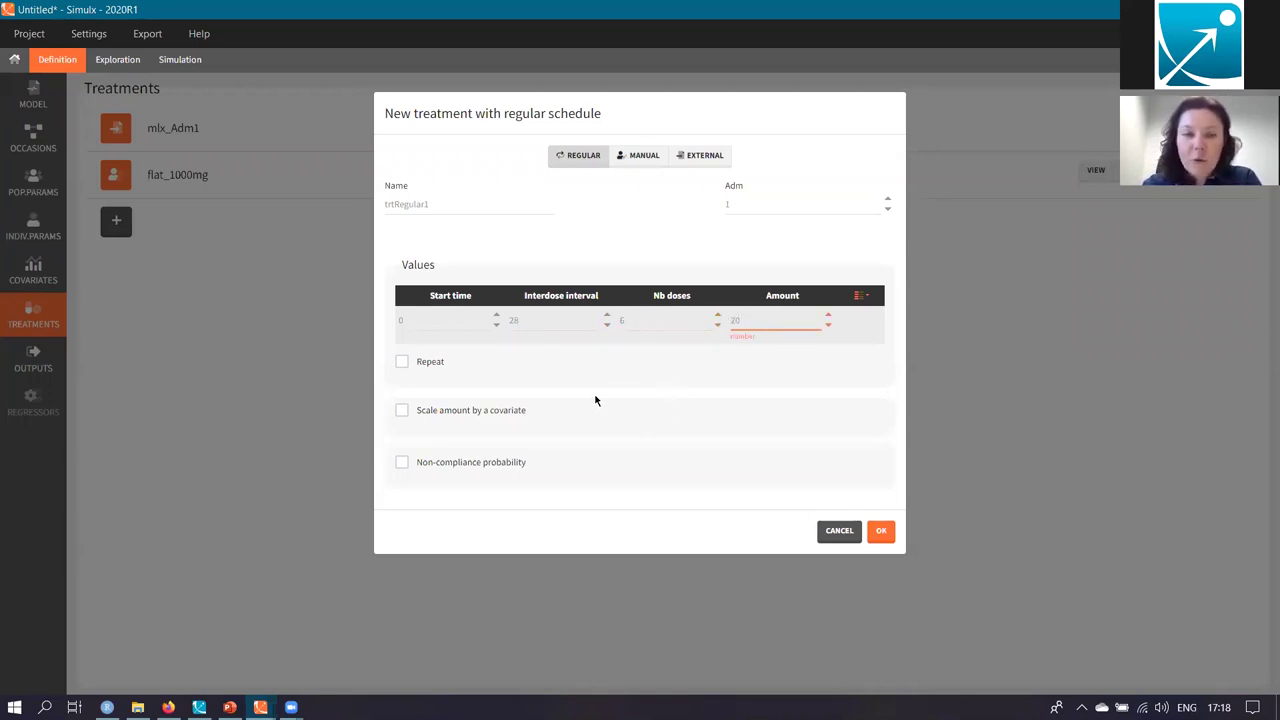
pyautogui.click(402, 412)
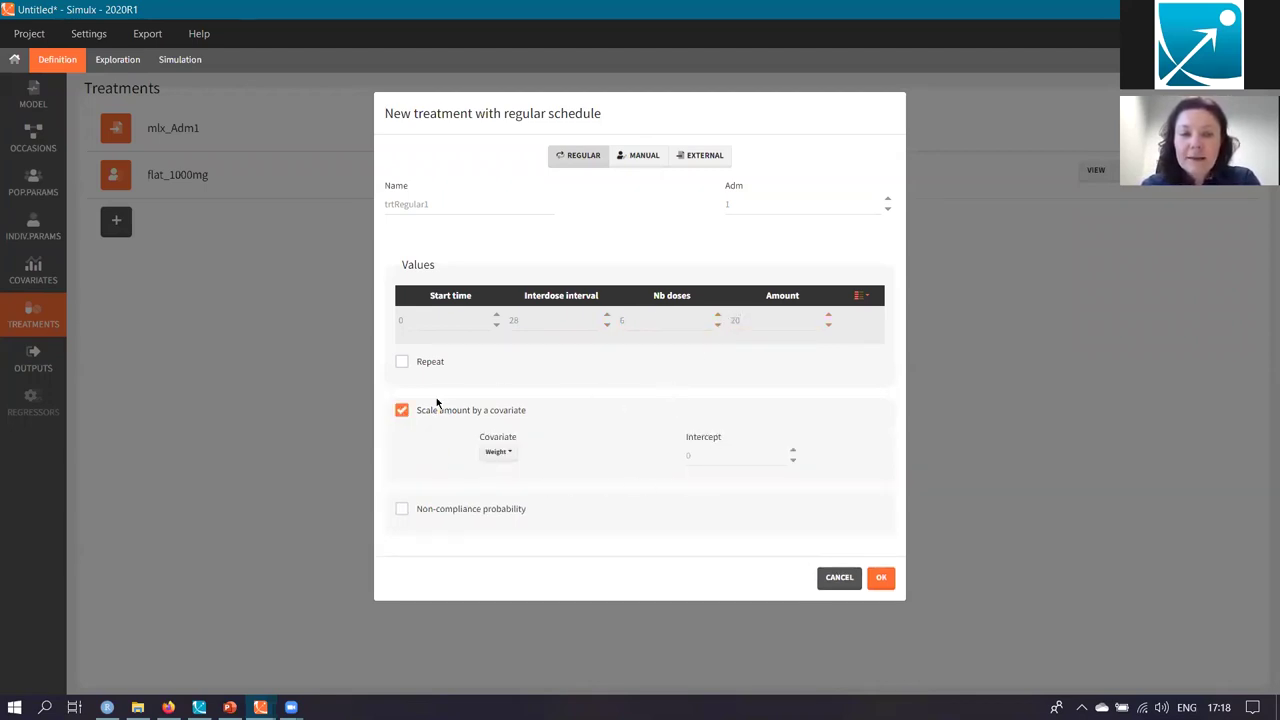
pyautogui.click(446, 203)
pyautogui.write('20')
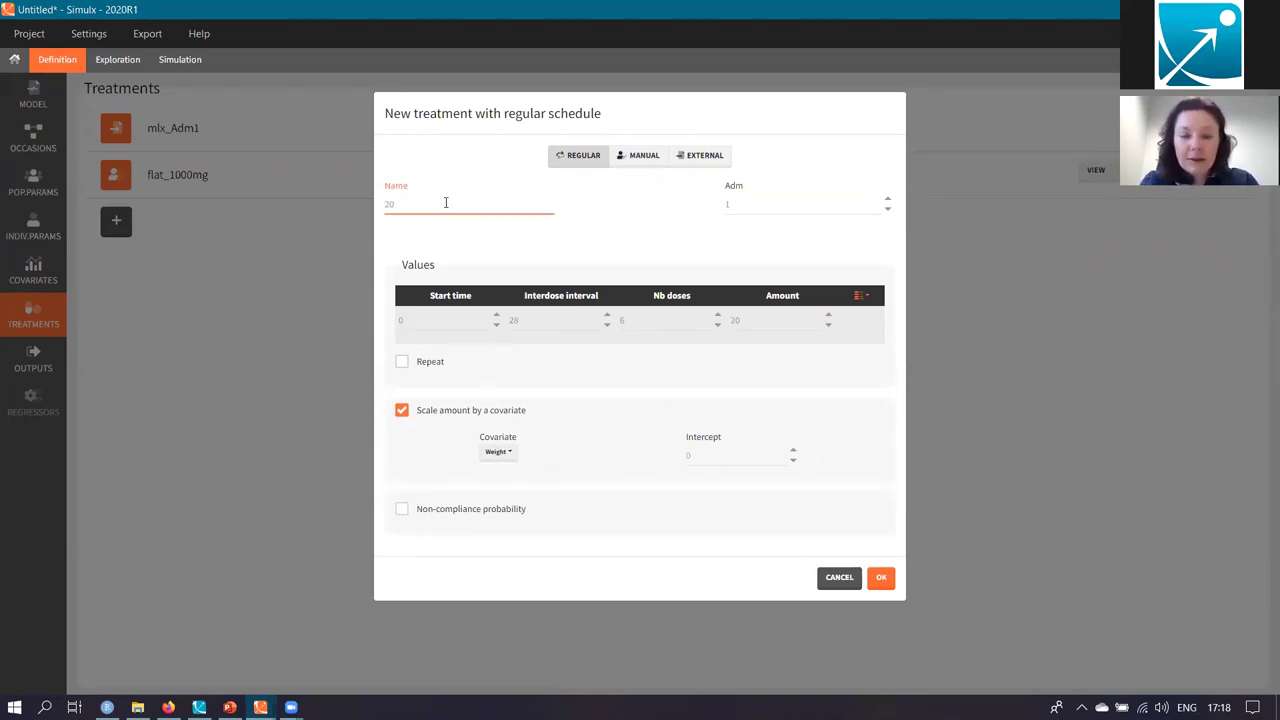
pyautogui.write('mg_kg')
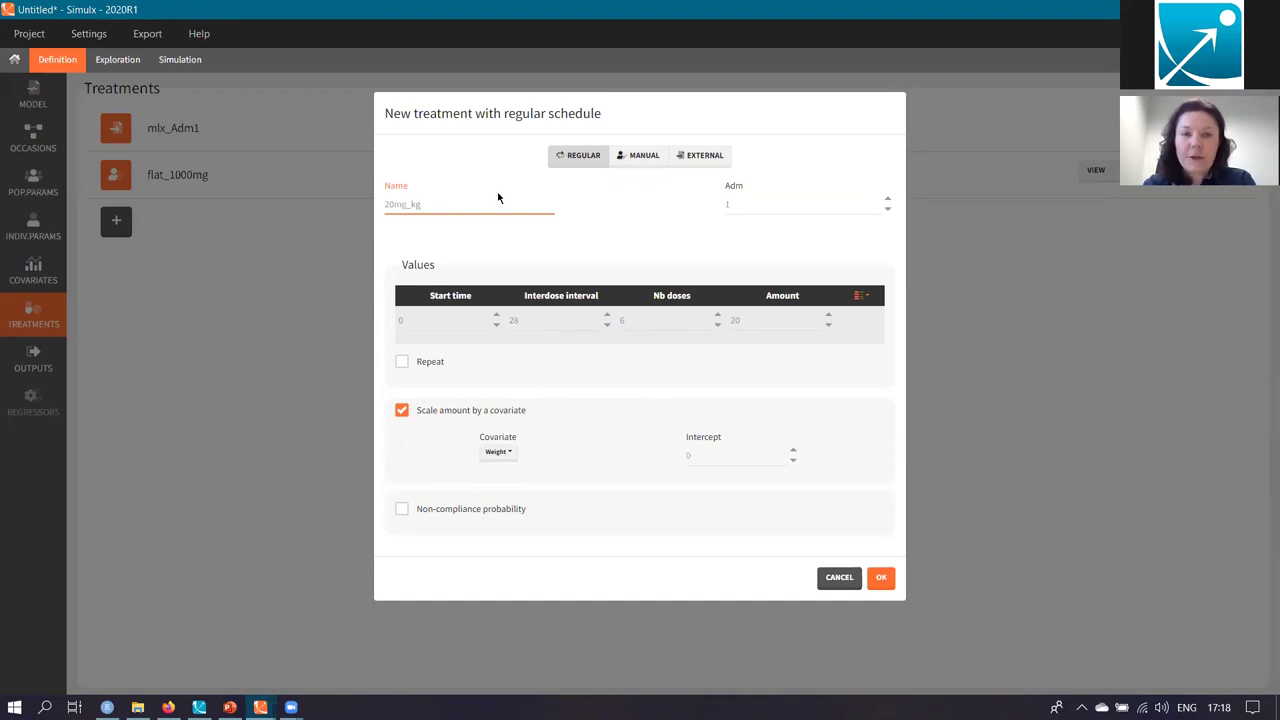
pyautogui.click(881, 580)
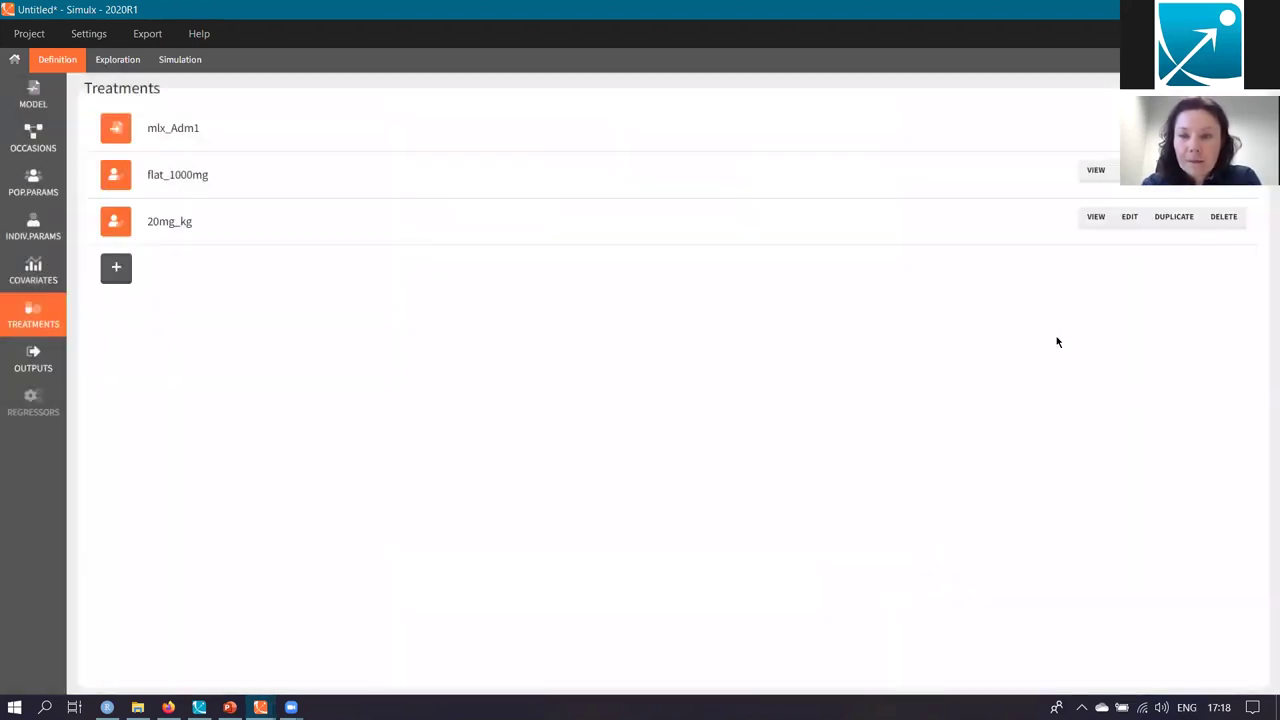
# Check the 20mg_kg schedule (doses 0 to 140) and its Amount × Weight scaling formula
pyautogui.click(1092, 218)
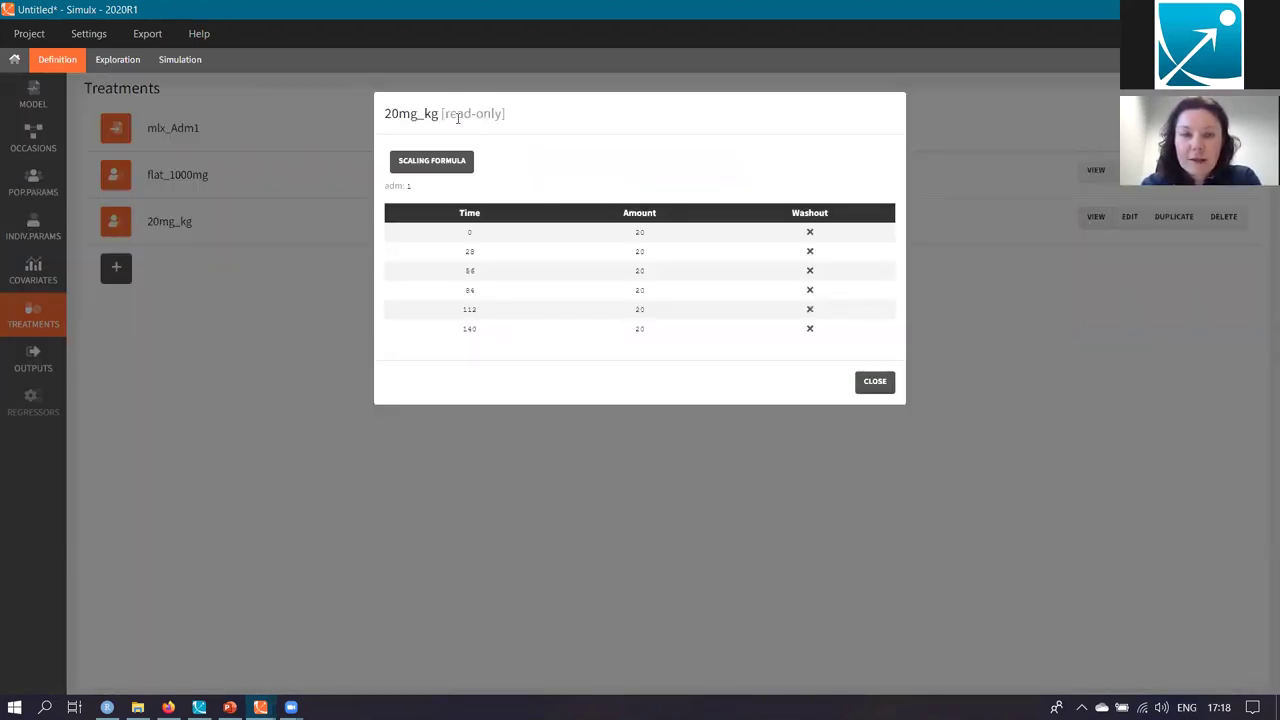
pyautogui.click(446, 164)
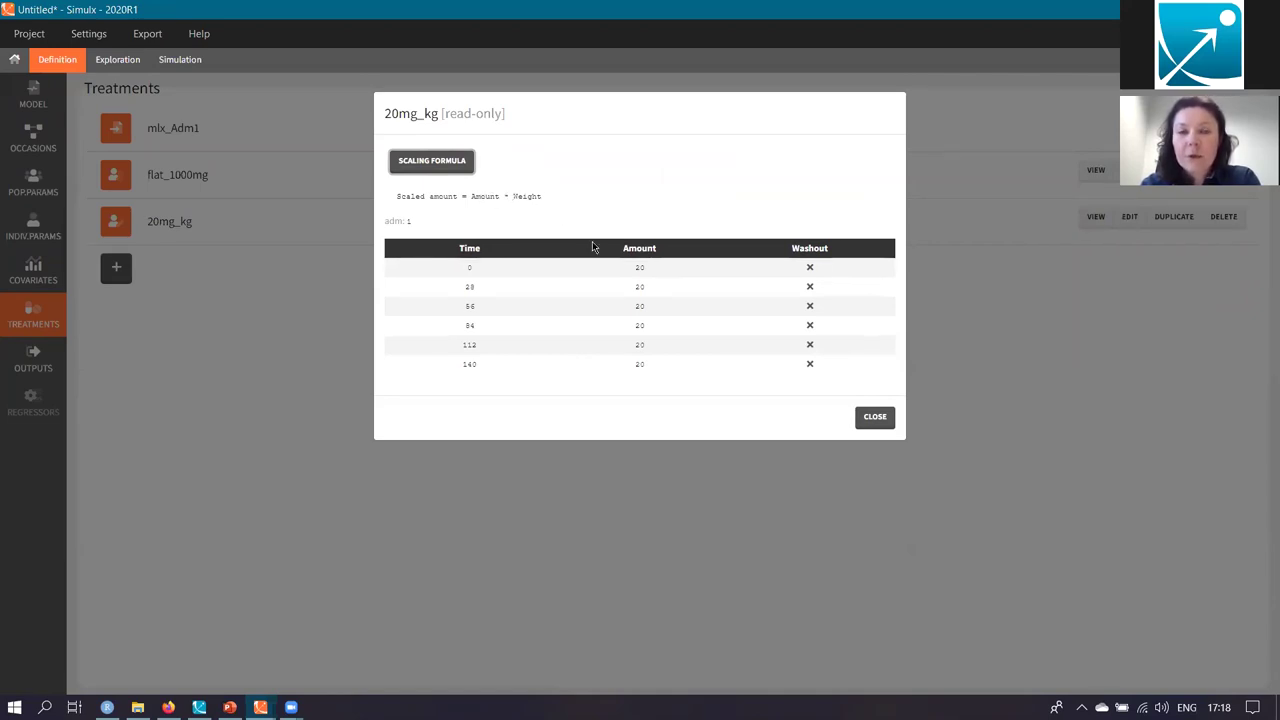
pyautogui.click(875, 417)
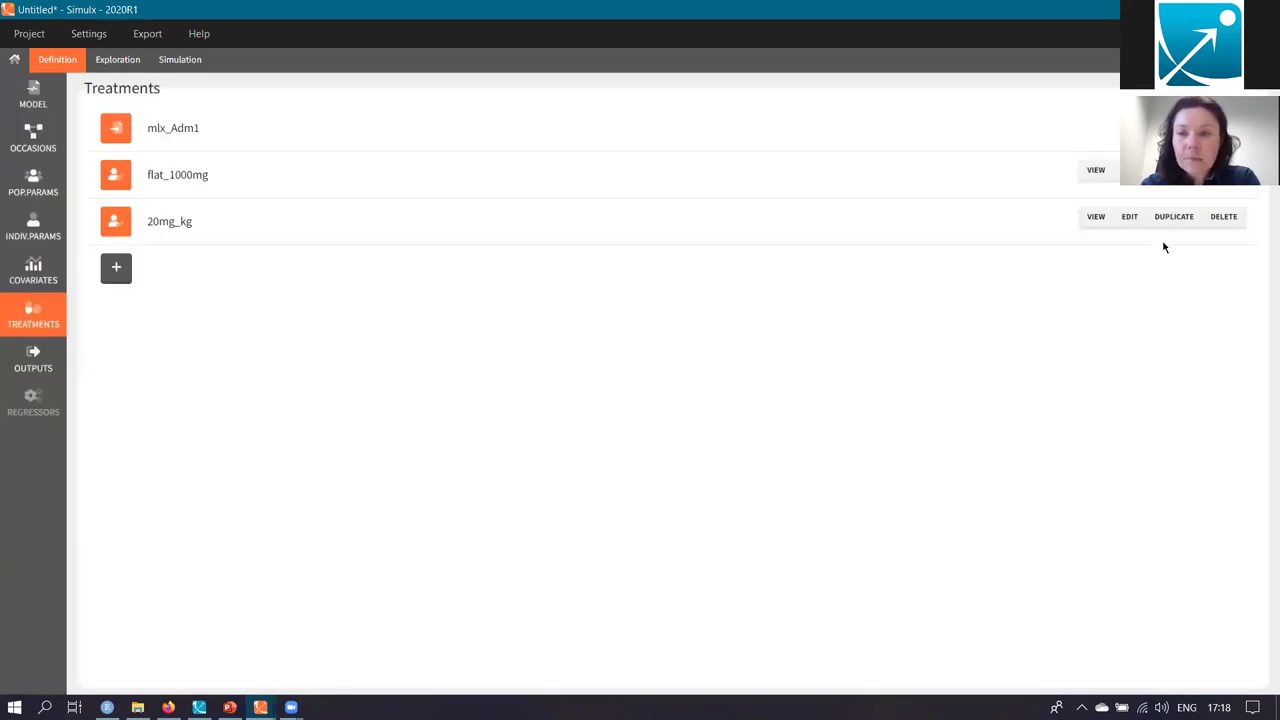
# Duplicate 20mg_kg into a 25mg_kg treatment with dose amount 25
pyautogui.click(1168, 221)
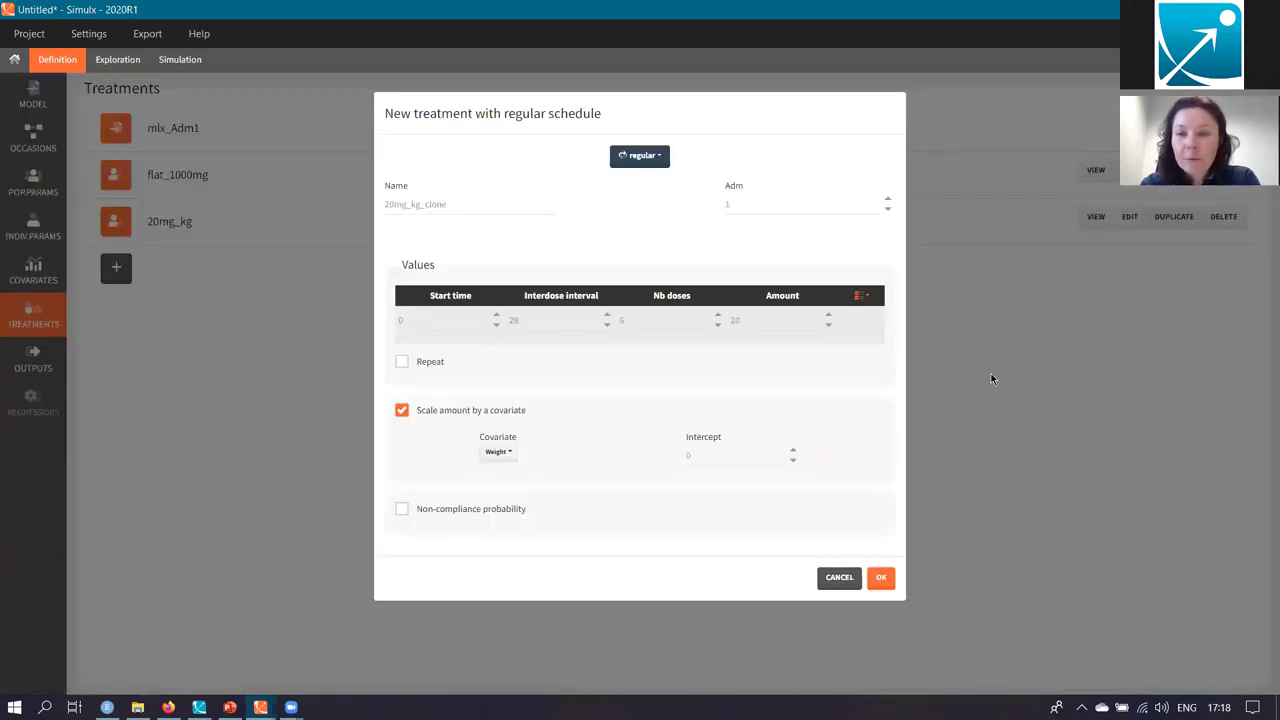
pyautogui.doubleClick(477, 202)
pyautogui.click(476, 204)
pyautogui.press('BackSpace')
pyautogui.press('BackSpace')
pyautogui.press('BackSpace')
pyautogui.press('BackSpace')
pyautogui.press('BackSpace')
pyautogui.press('BackSpace')
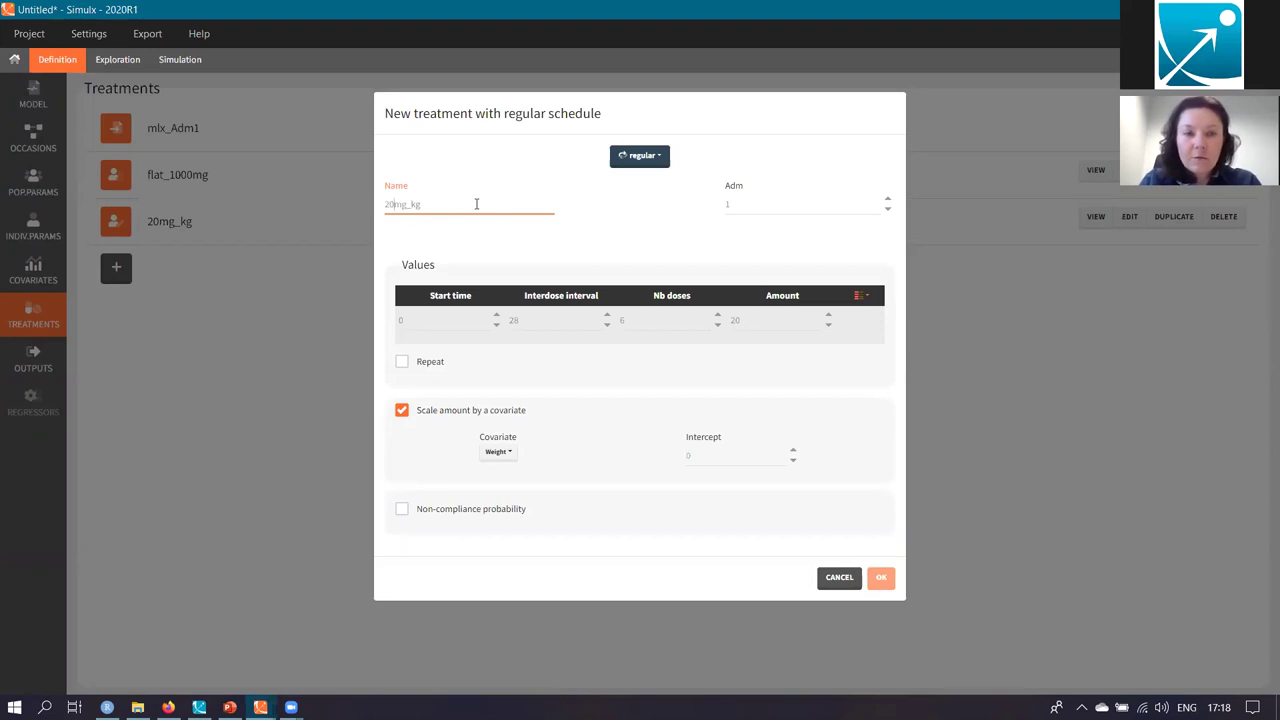
pyautogui.press('BackSpace')
pyautogui.write('5')
pyautogui.doubleClick(737, 320)
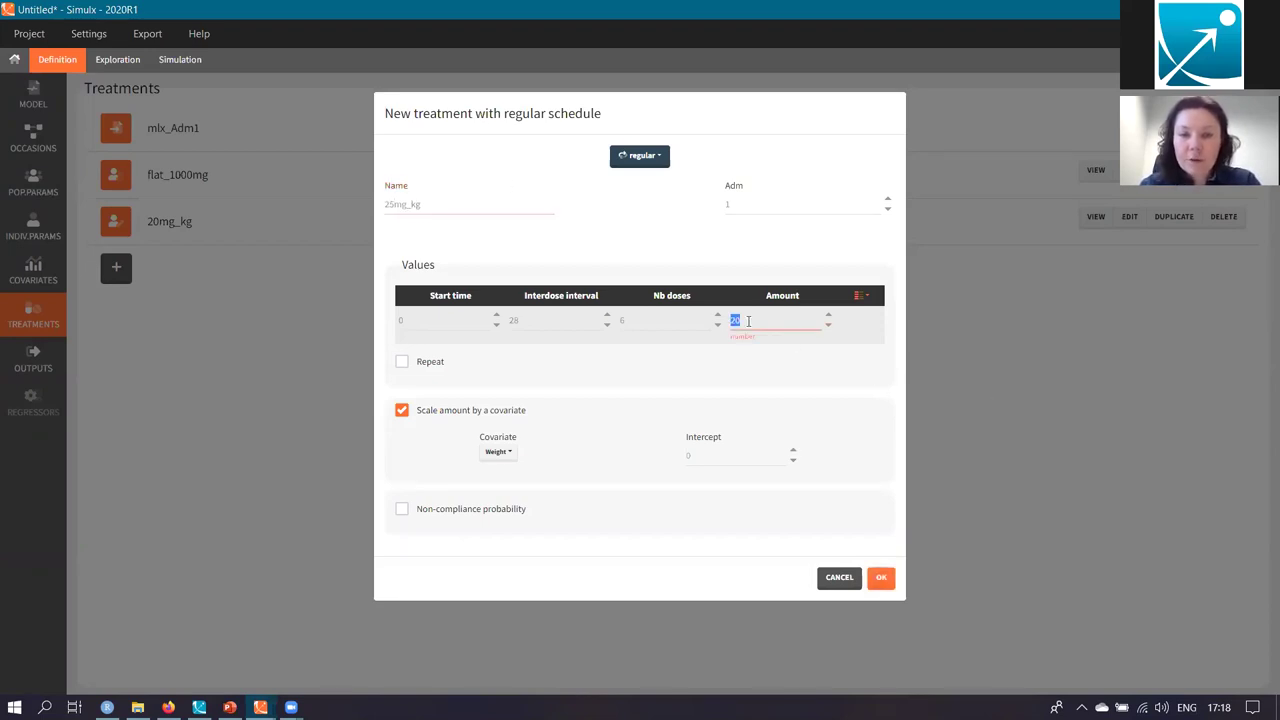
pyautogui.write('25')
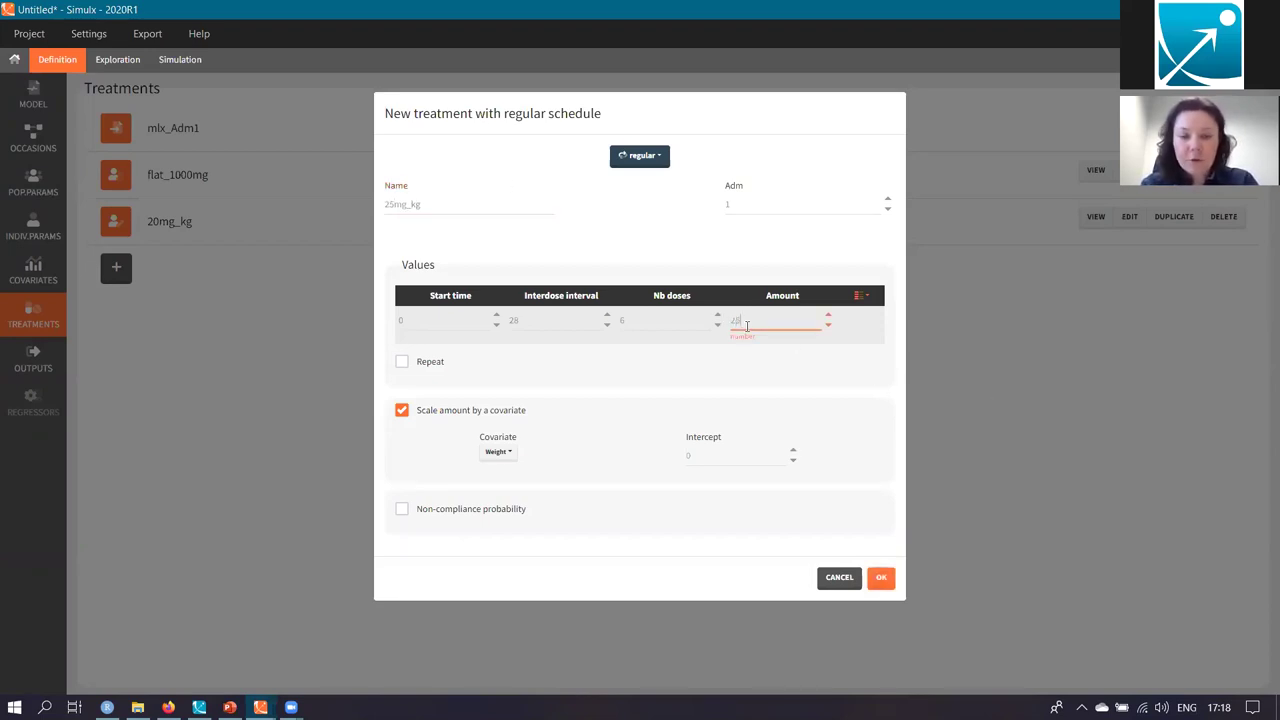
pyautogui.click(880, 578)
# Duplicate 25mg_kg into a 30mg_kg treatment with dose amount 30
pyautogui.click(1176, 266)
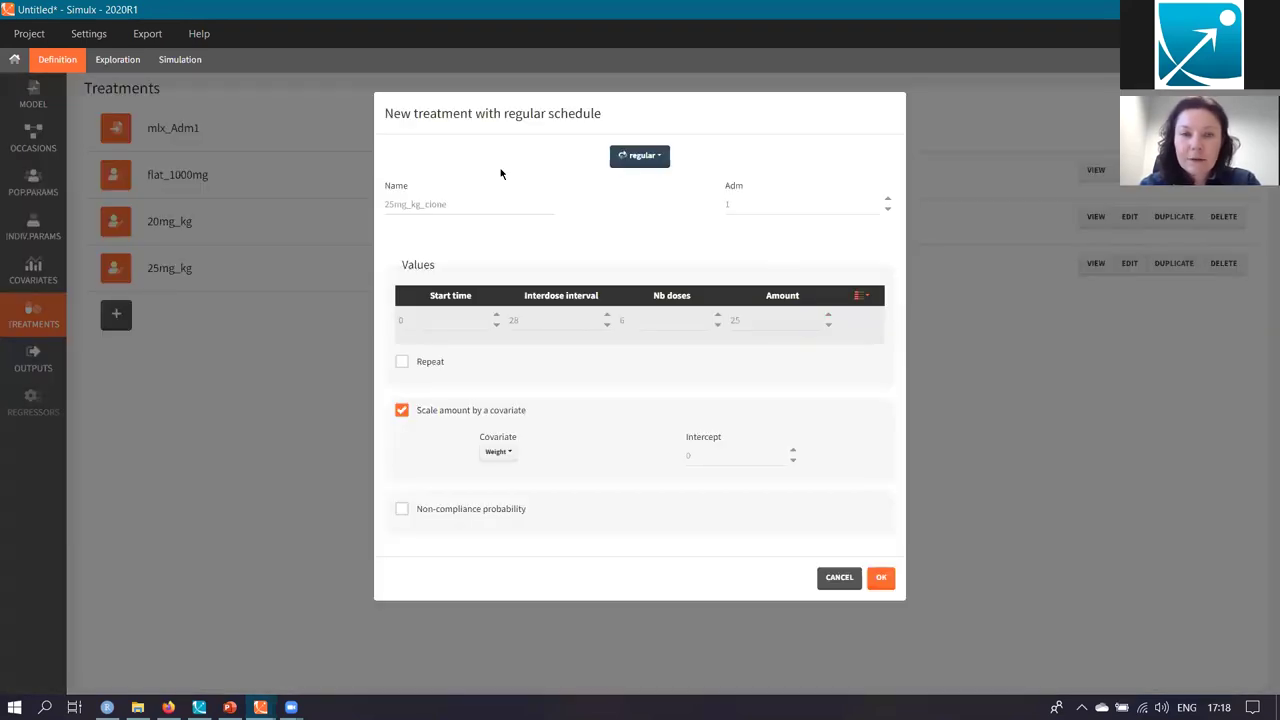
pyautogui.doubleClick(459, 203)
pyautogui.click(459, 203)
pyautogui.press('BackSpace')
pyautogui.press('BackSpace')
pyautogui.press('BackSpace')
pyautogui.press('BackSpace')
pyautogui.press('BackSpace')
pyautogui.press('BackSpace')
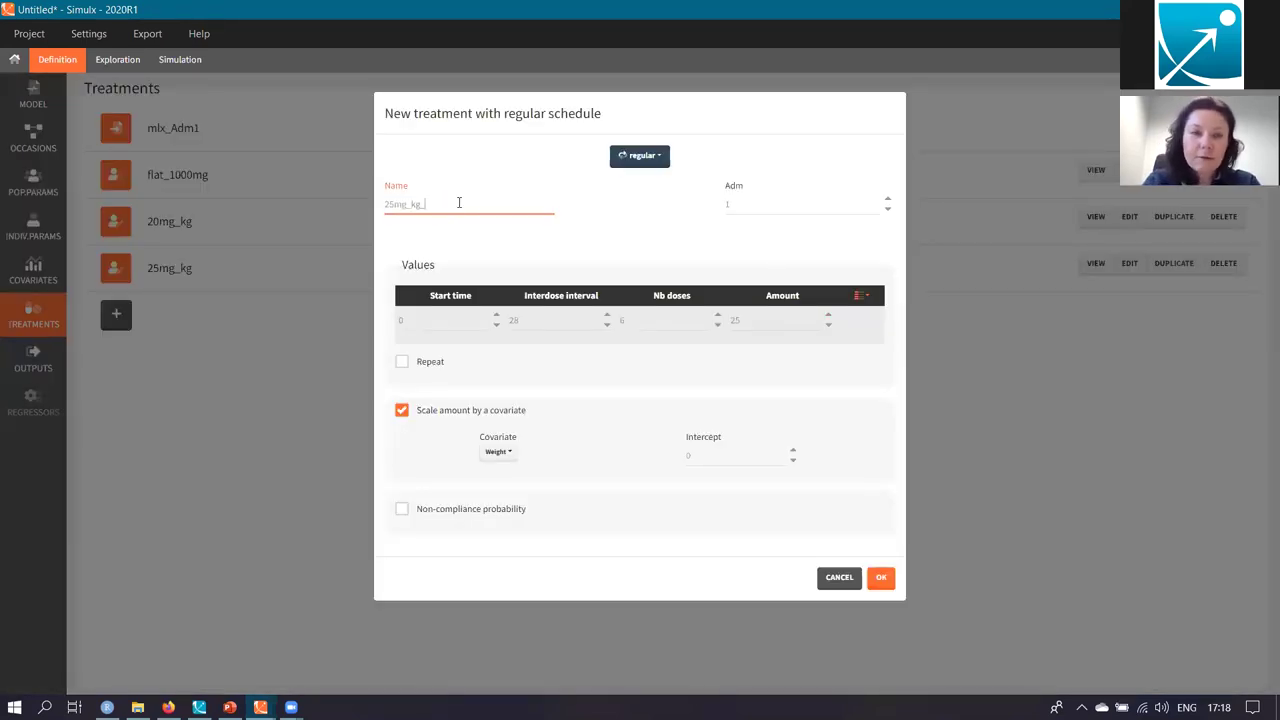
pyautogui.press('BackSpace')
pyautogui.press('BackSpace')
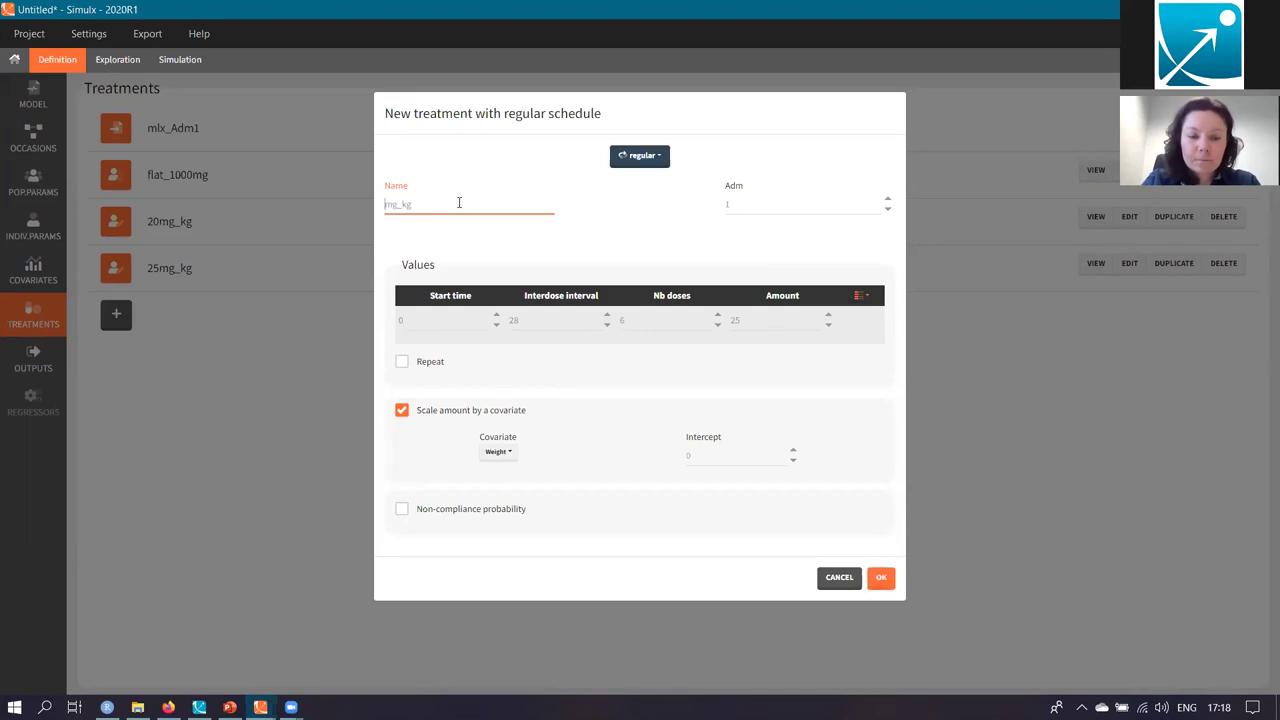
pyautogui.write('30')
pyautogui.doubleClick(775, 322)
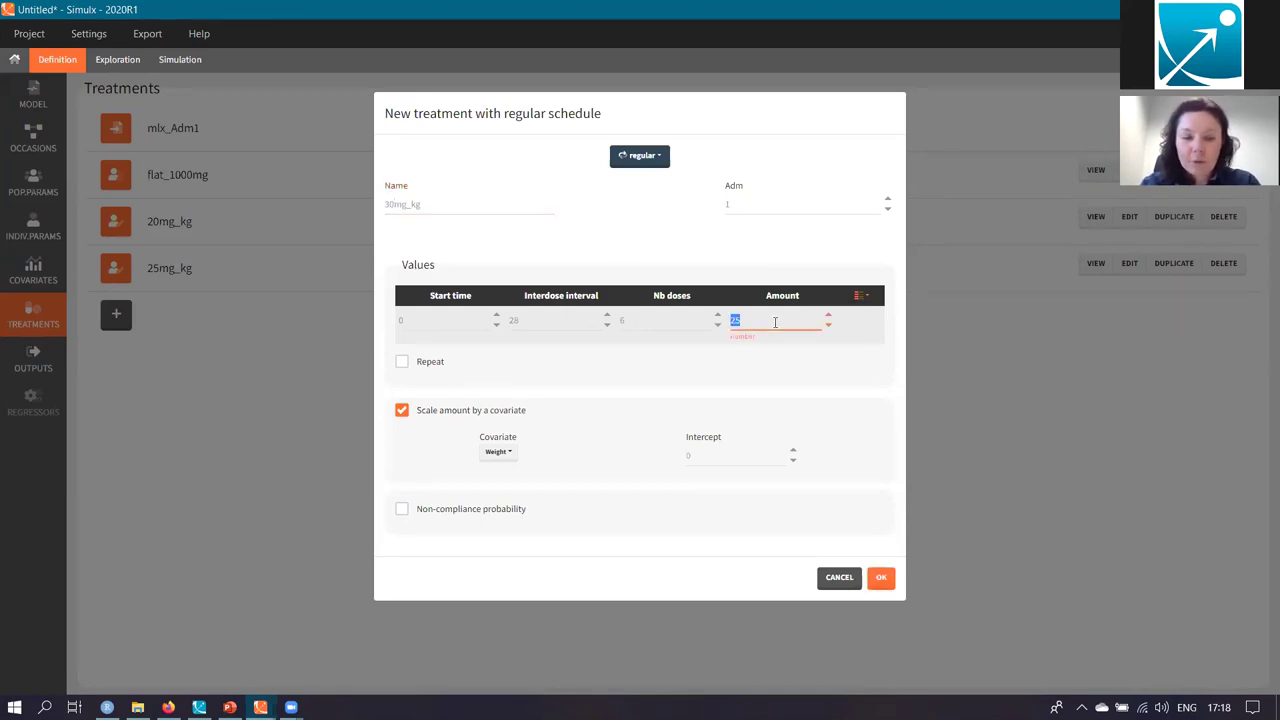
pyautogui.write('30')
pyautogui.click(880, 578)
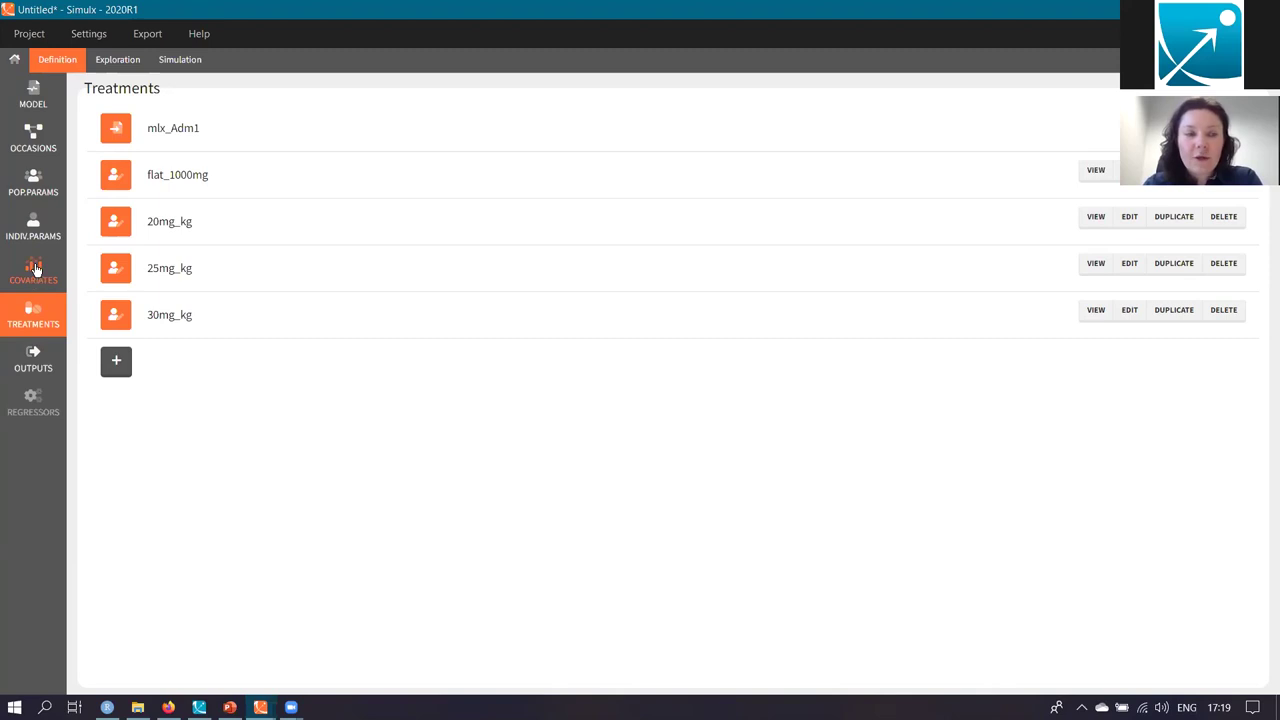
# Start a distribution-based covariate set with HV probability 0 and weight typical 70, sd 0.2
pyautogui.click(35, 268)
pyautogui.click(116, 220)
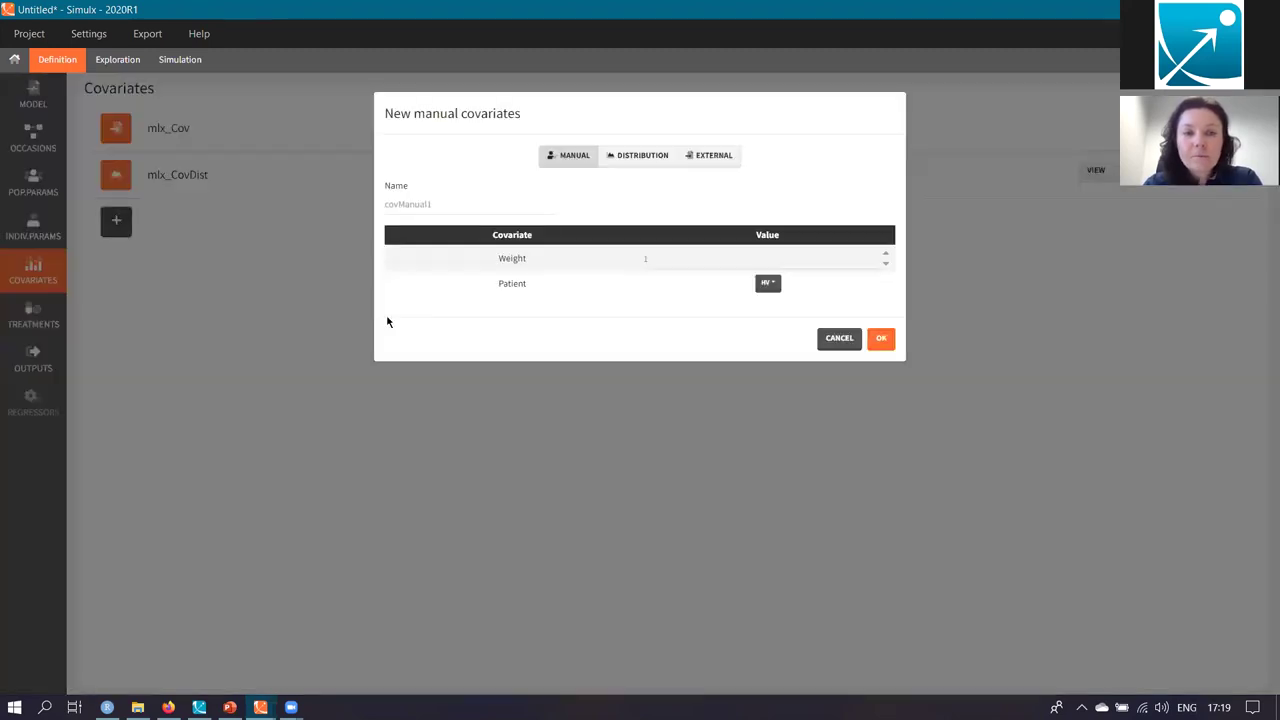
pyautogui.click(632, 158)
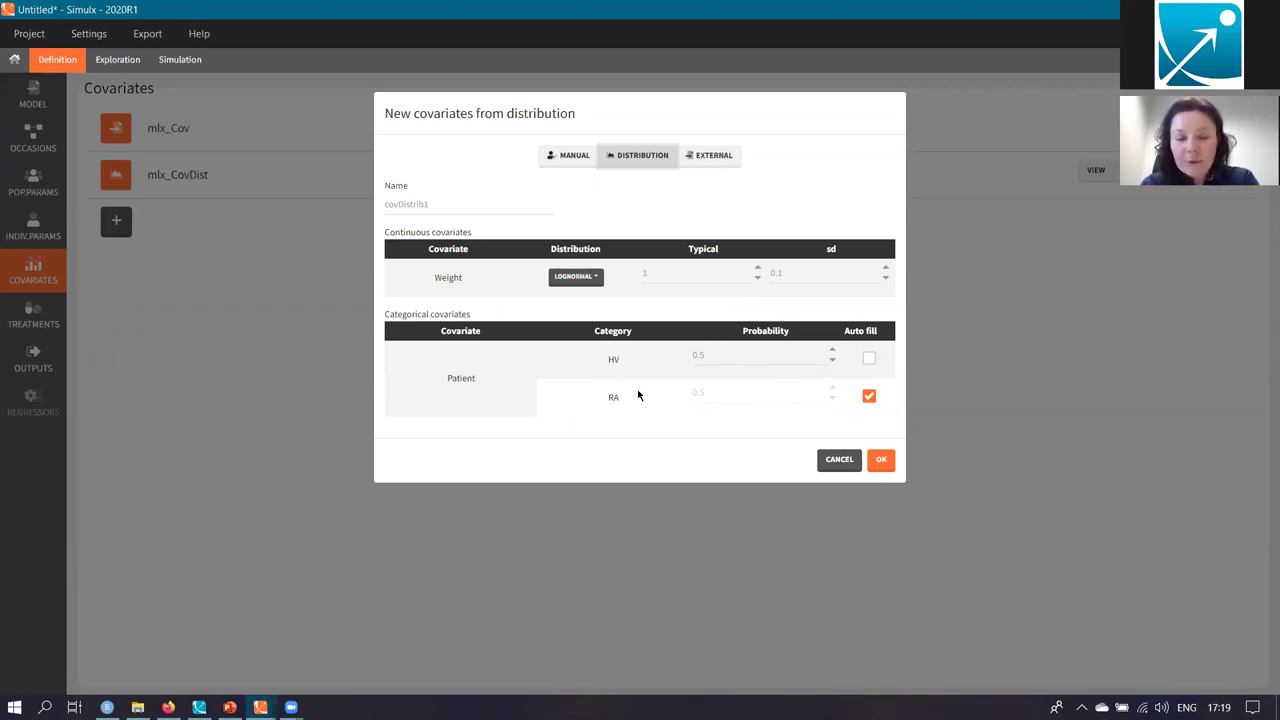
pyautogui.tripleClick(750, 360)
pyautogui.press('BackSpace')
pyautogui.write('0')
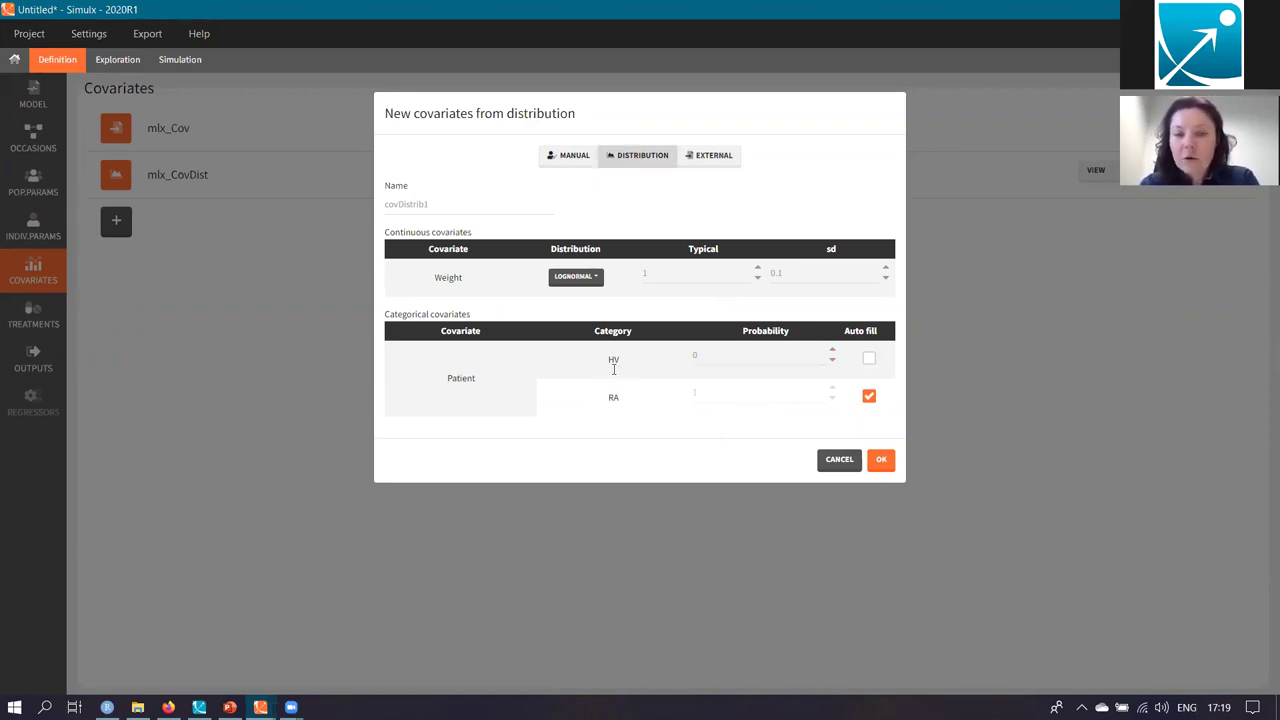
pyautogui.doubleClick(678, 273)
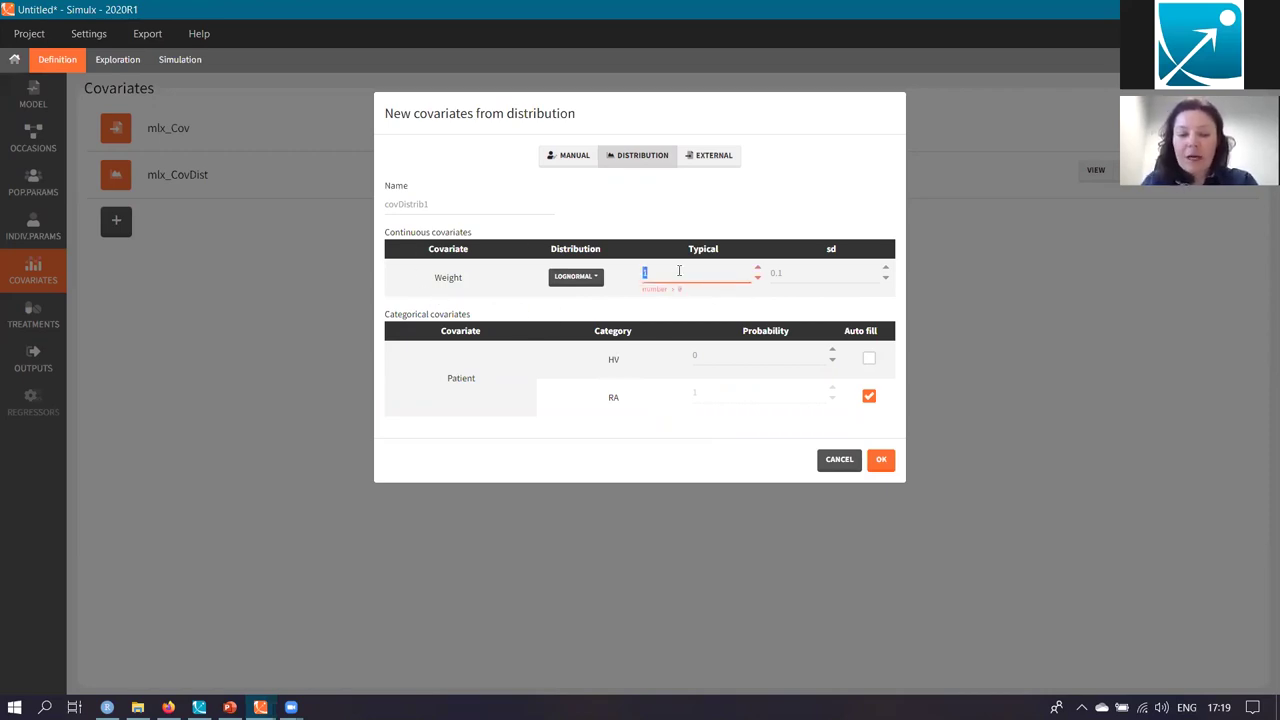
pyautogui.write('70')
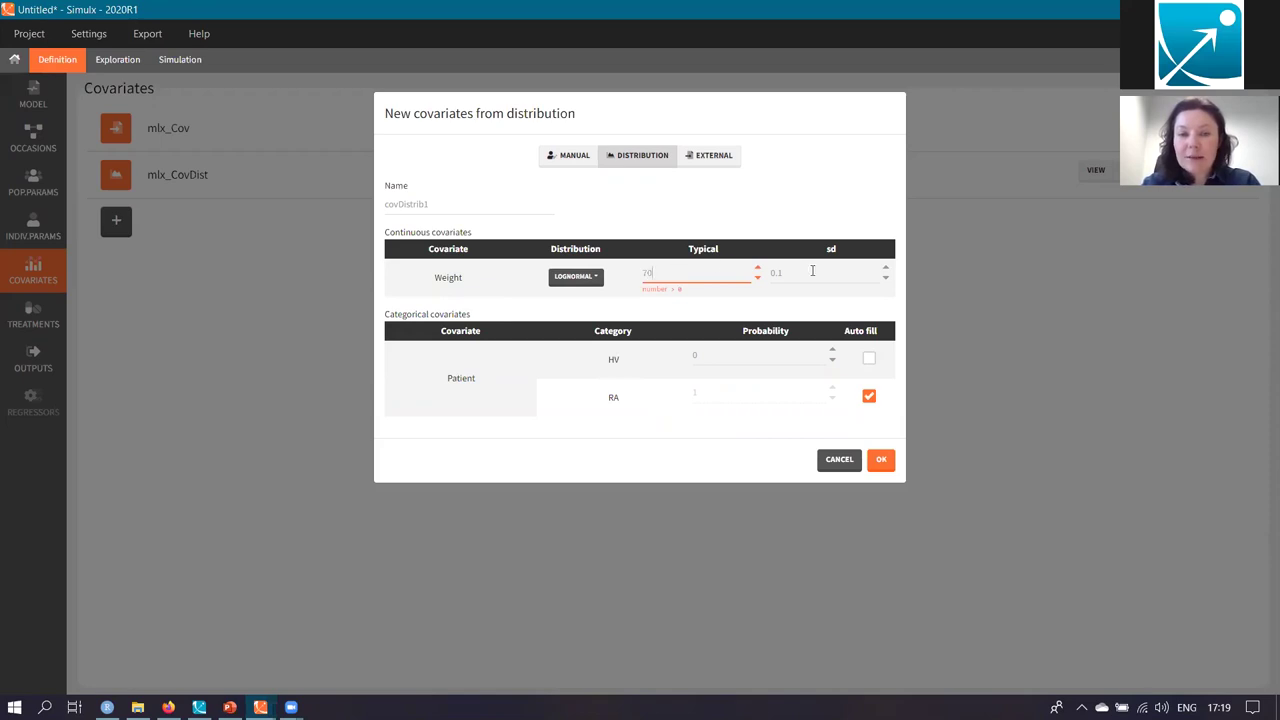
pyautogui.doubleClick(818, 274)
pyautogui.write('20')
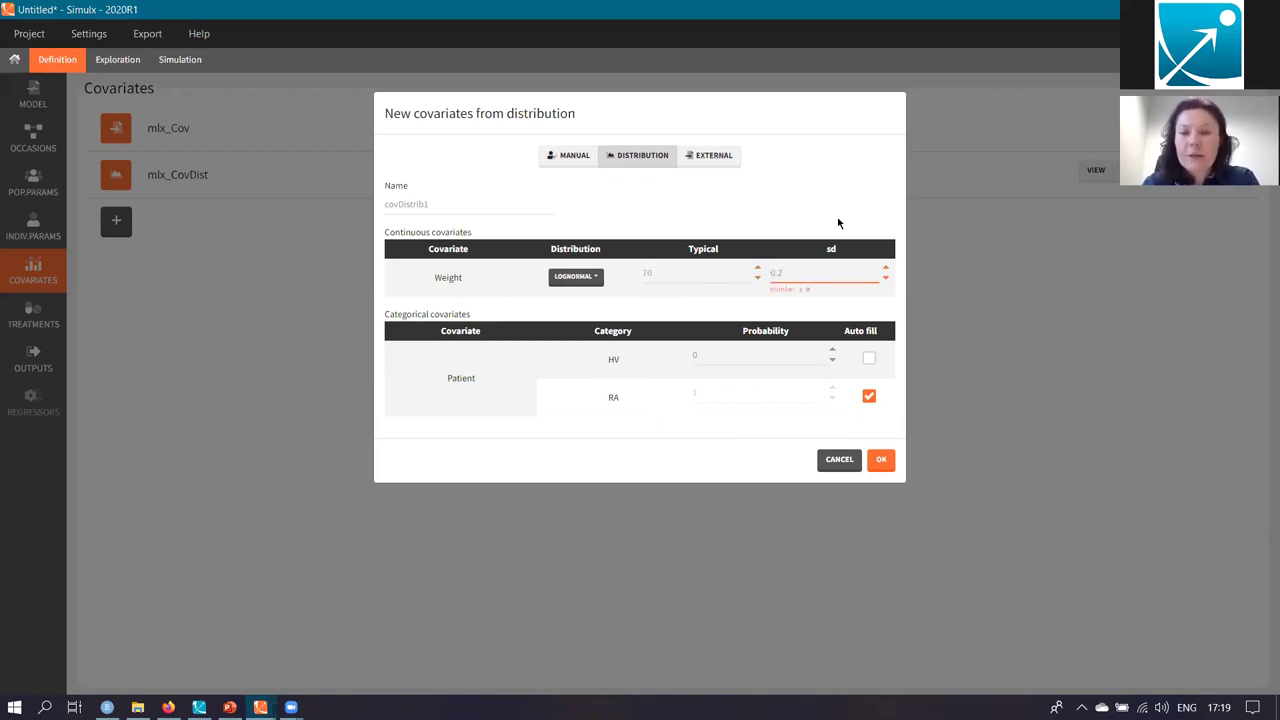
# Name the covariate set cov_RA and save it
pyautogui.doubleClick(507, 201)
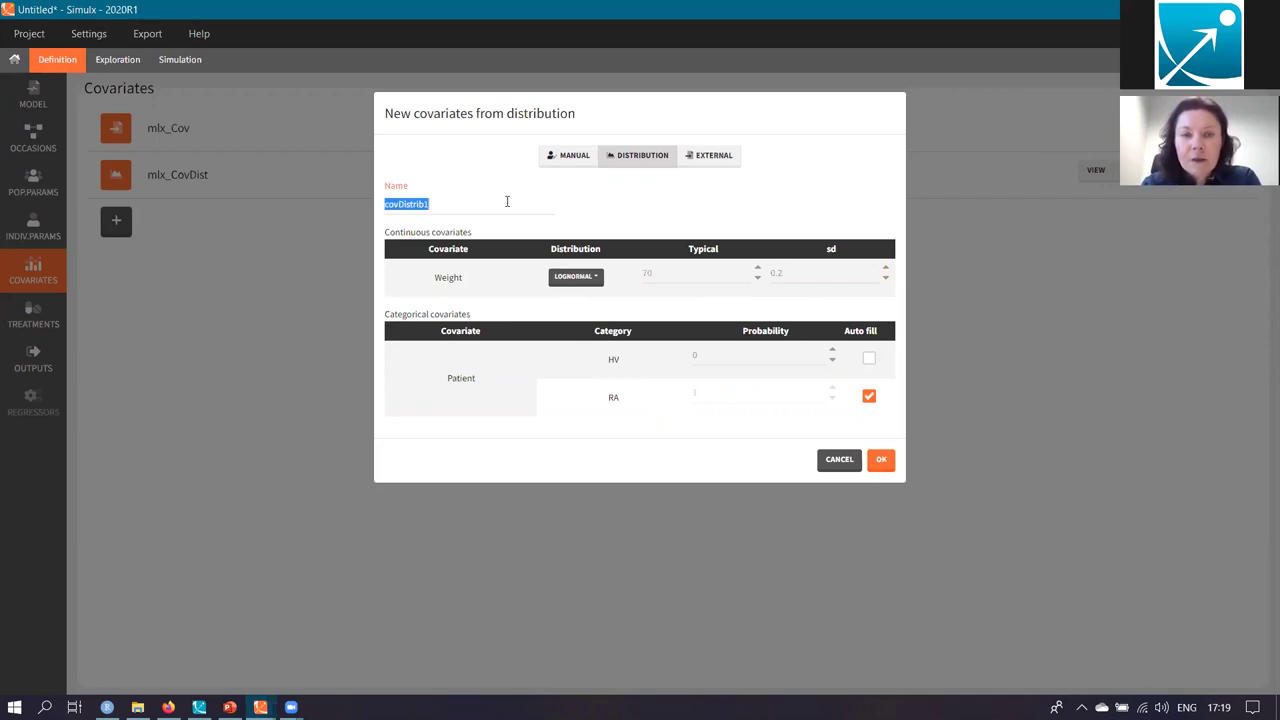
pyautogui.click(503, 200)
pyautogui.press('BackSpace')
pyautogui.press('BackSpace')
pyautogui.press('BackSpace')
pyautogui.press('BackSpace')
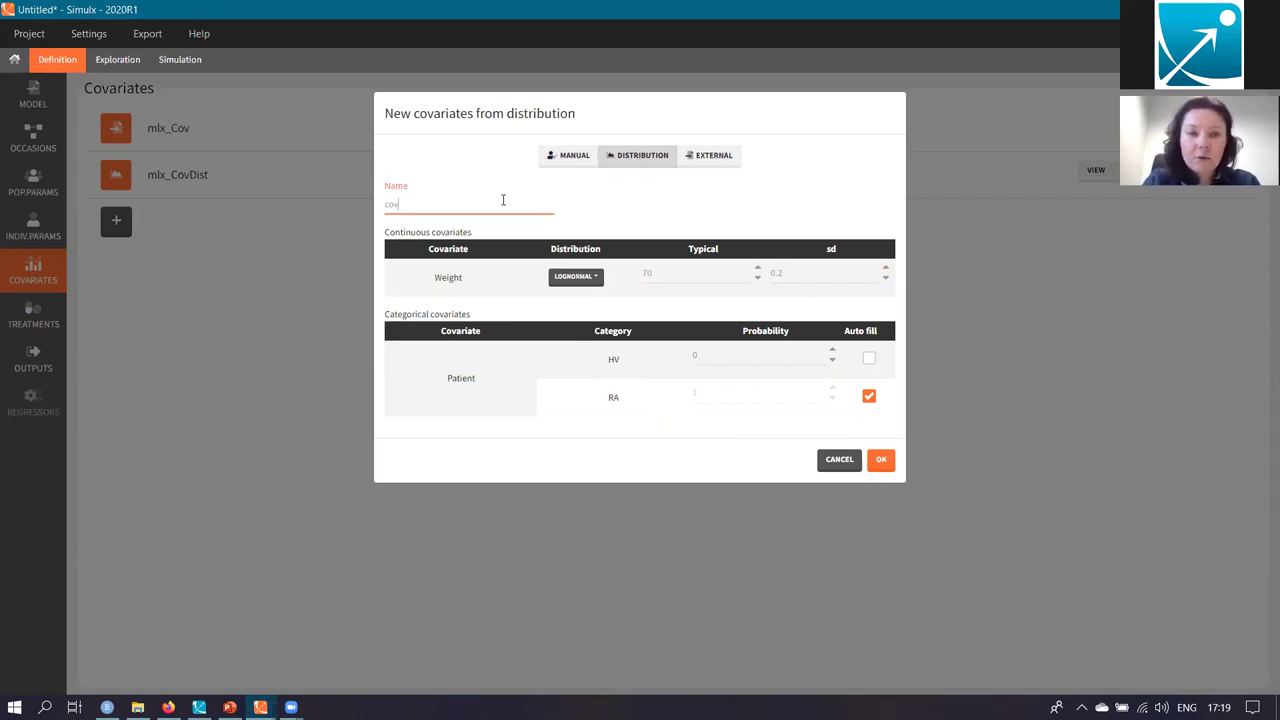
pyautogui.write('_')
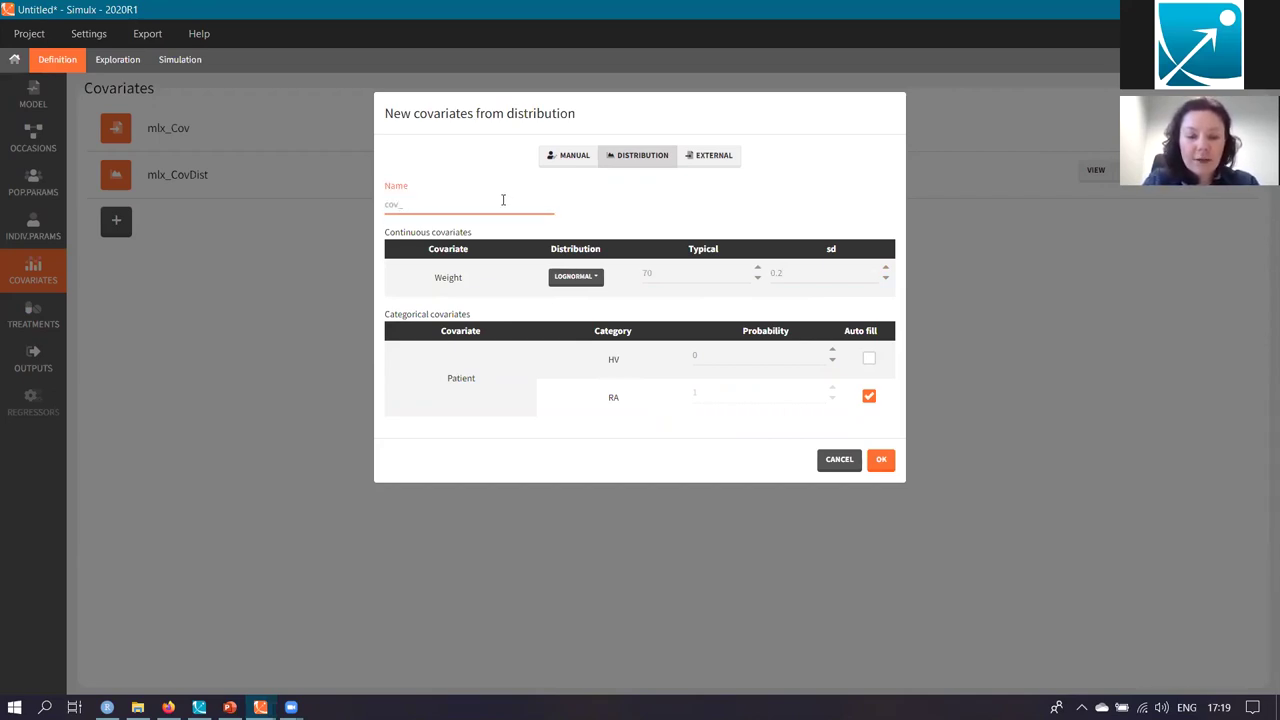
pyautogui.write('RA')
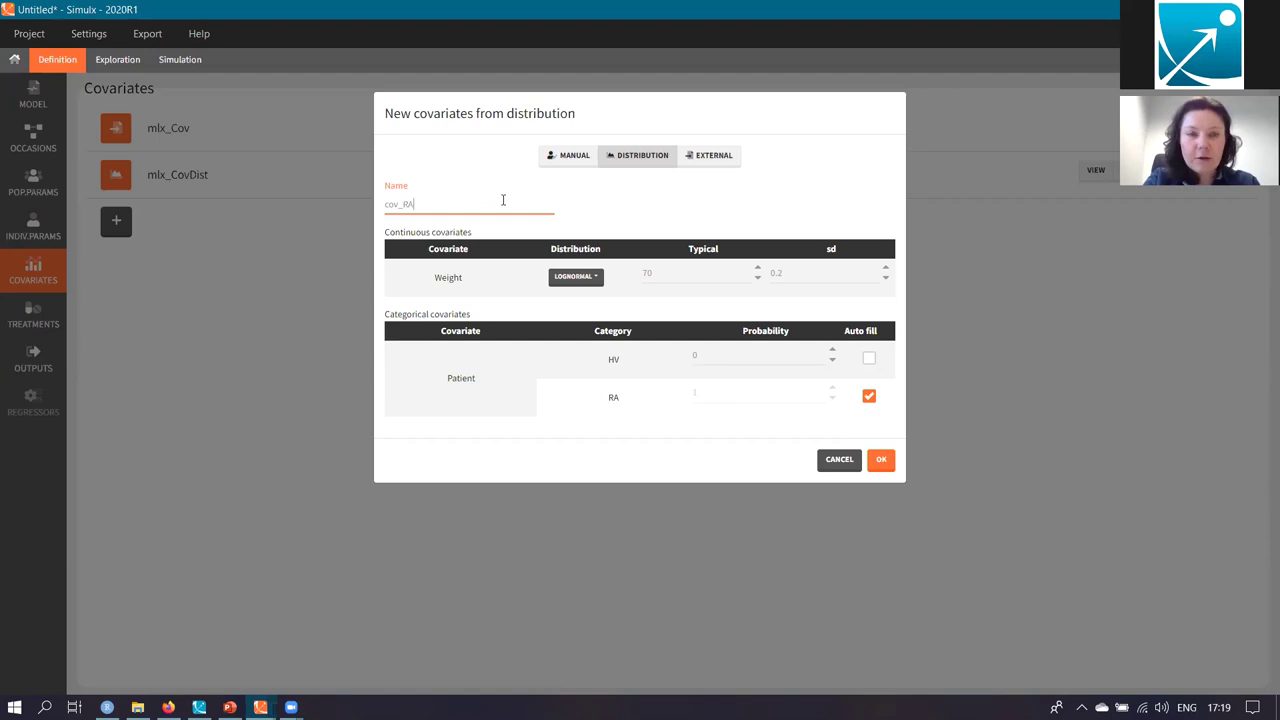
pyautogui.click(881, 461)
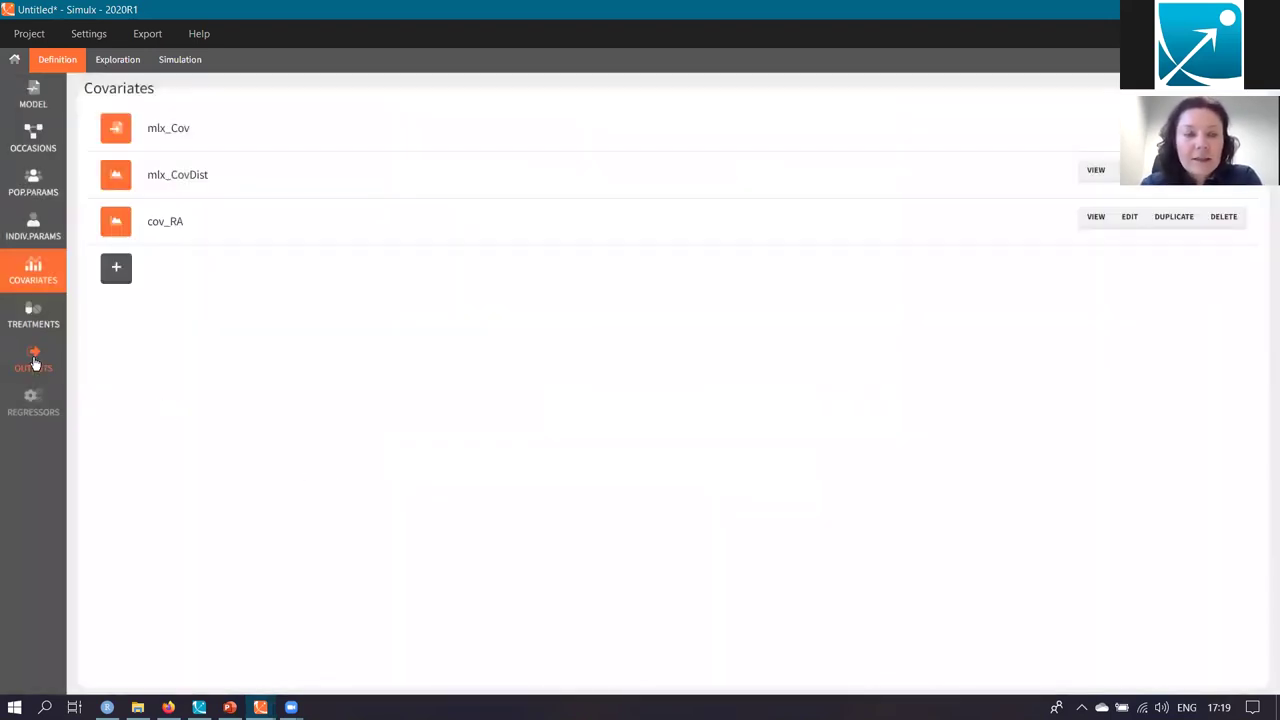
# Add a regular output LL of variable L, sampled every 1 from 0 to 168
pyautogui.click(34, 362)
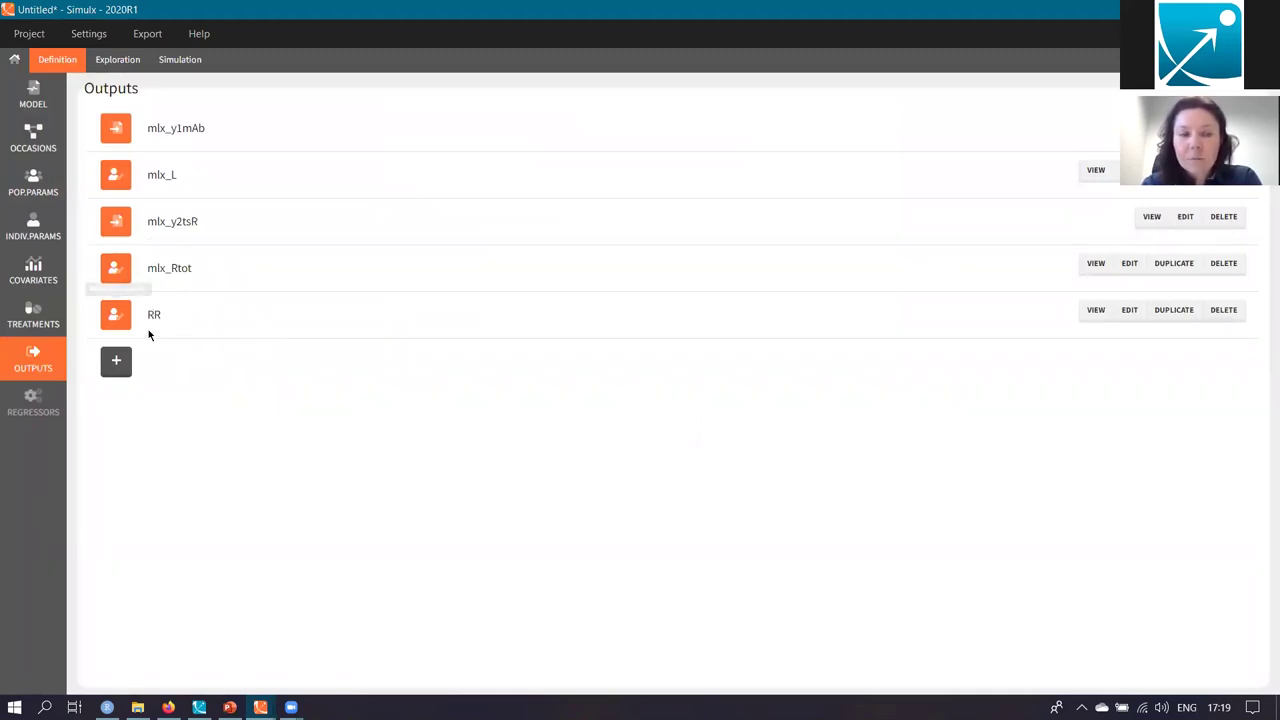
pyautogui.click(116, 370)
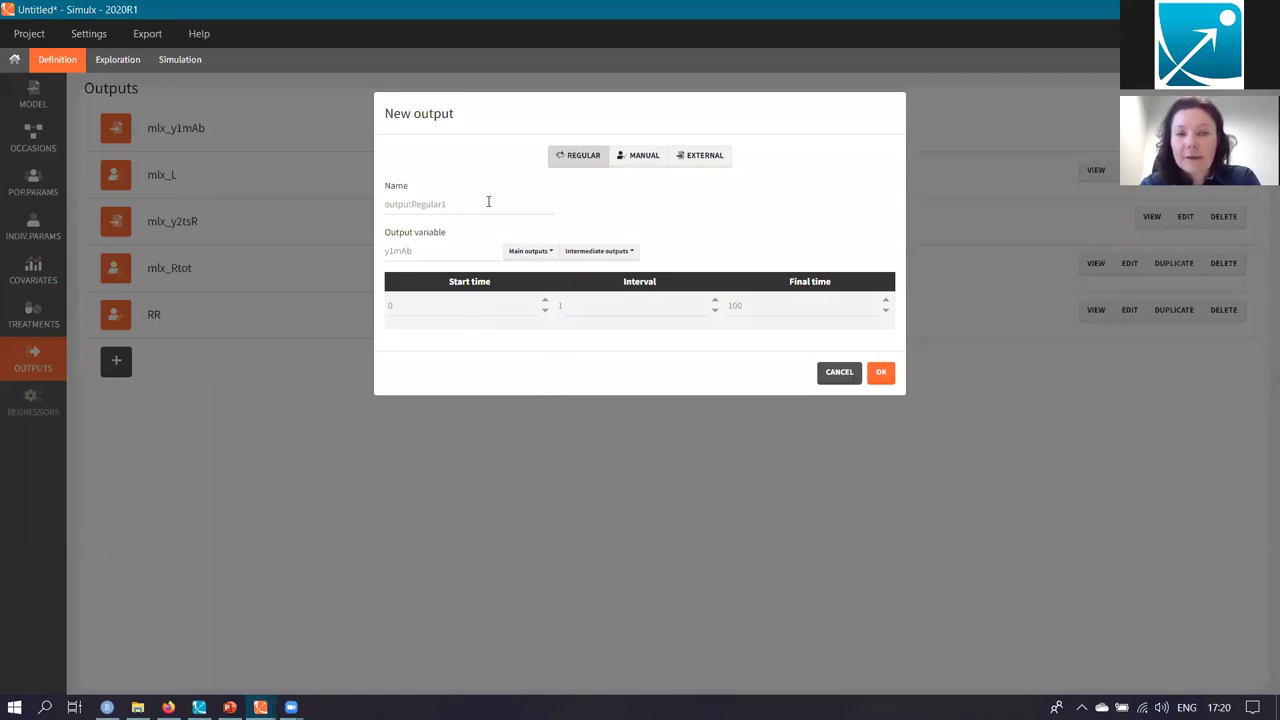
pyautogui.click(530, 251)
pyautogui.click(527, 307)
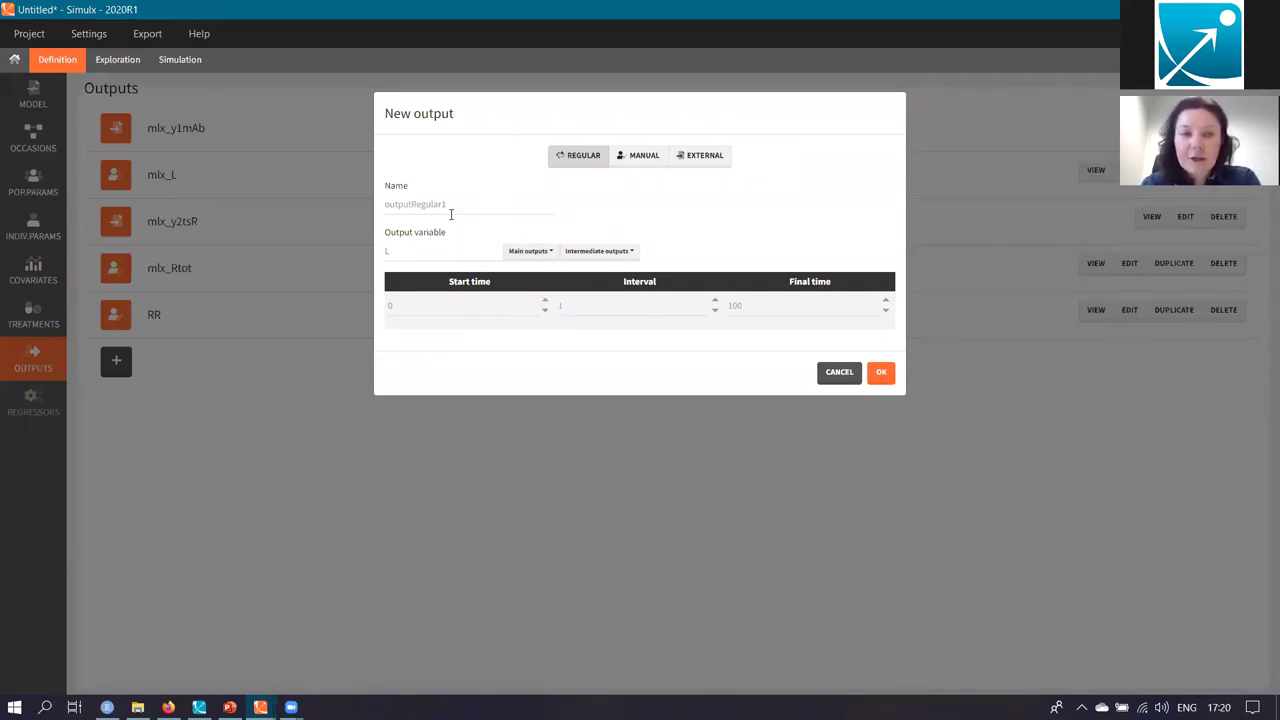
pyautogui.doubleClick(460, 206)
pyautogui.write('LL')
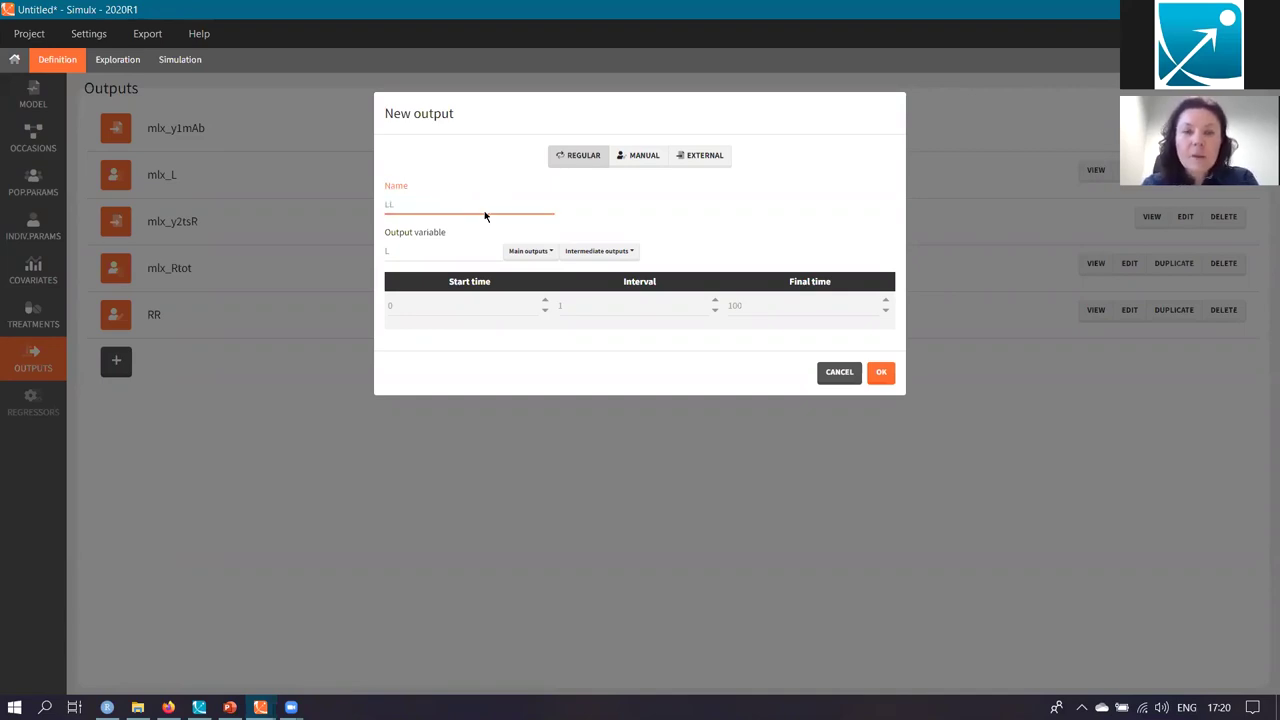
pyautogui.doubleClick(770, 308)
pyautogui.write('168')
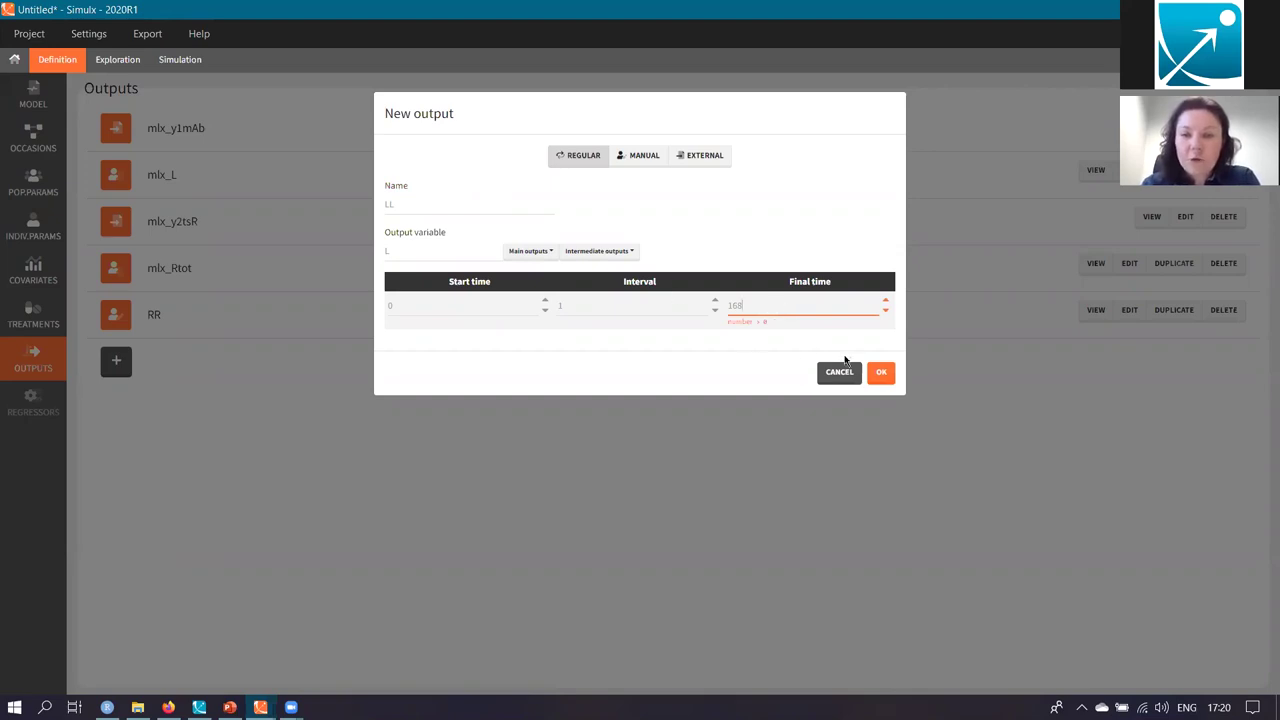
pyautogui.click(884, 376)
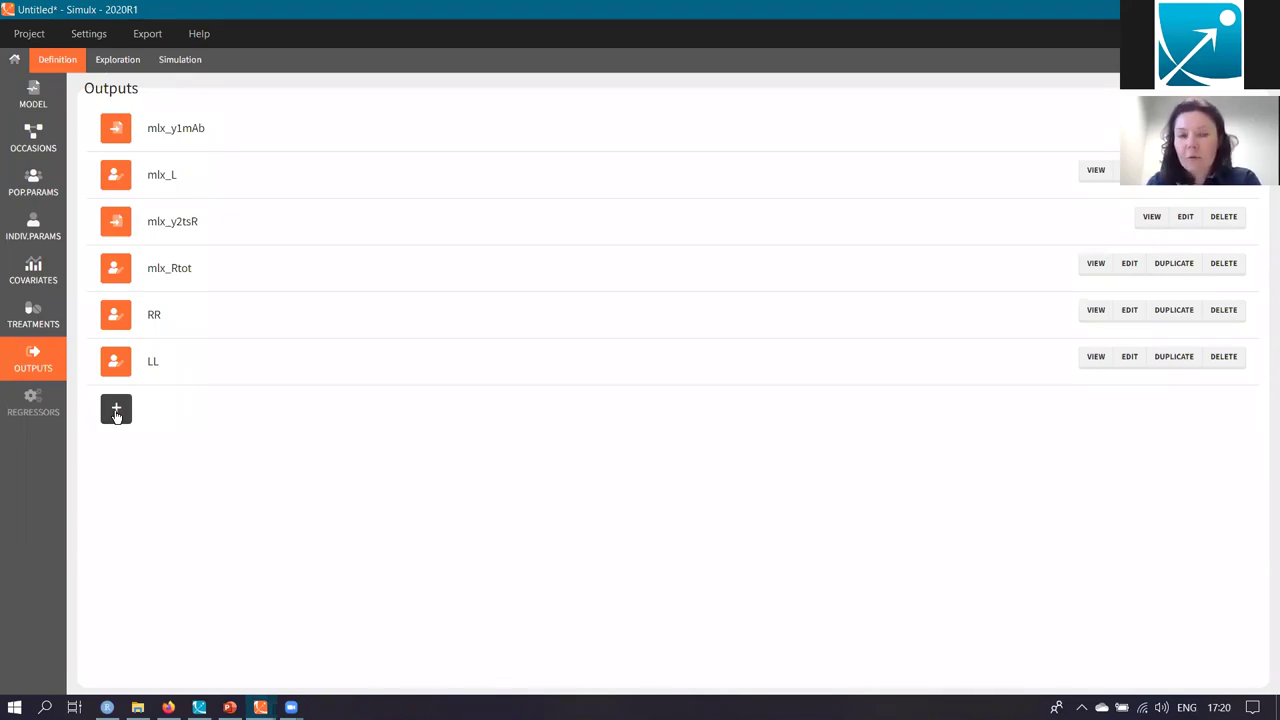
# Add a manual output RR_trough that records RR at time 168
pyautogui.click(116, 411)
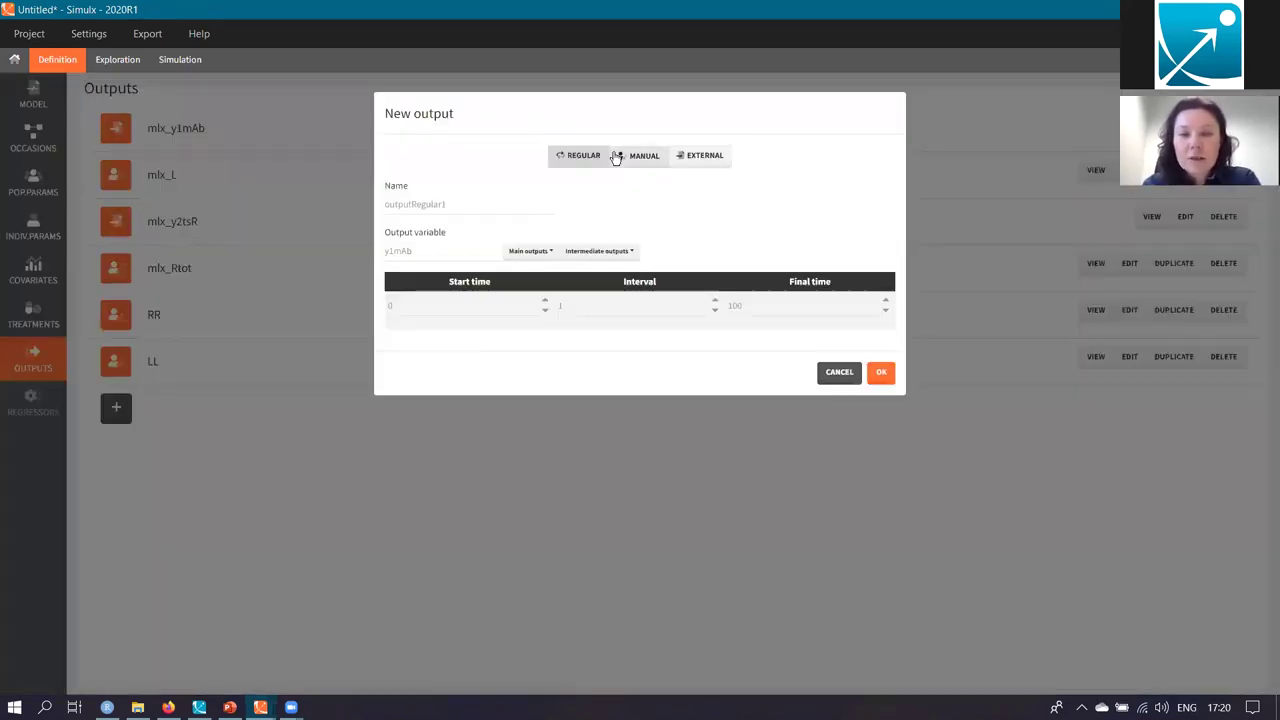
pyautogui.click(645, 157)
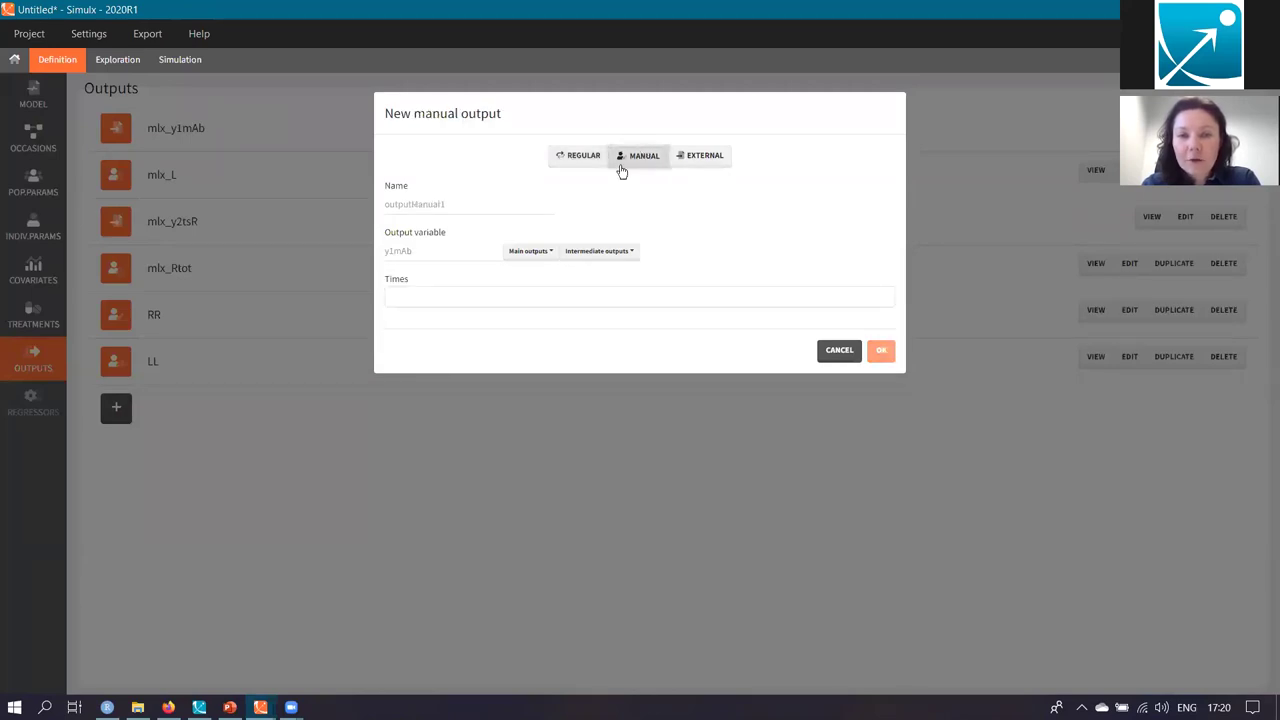
pyautogui.click(423, 293)
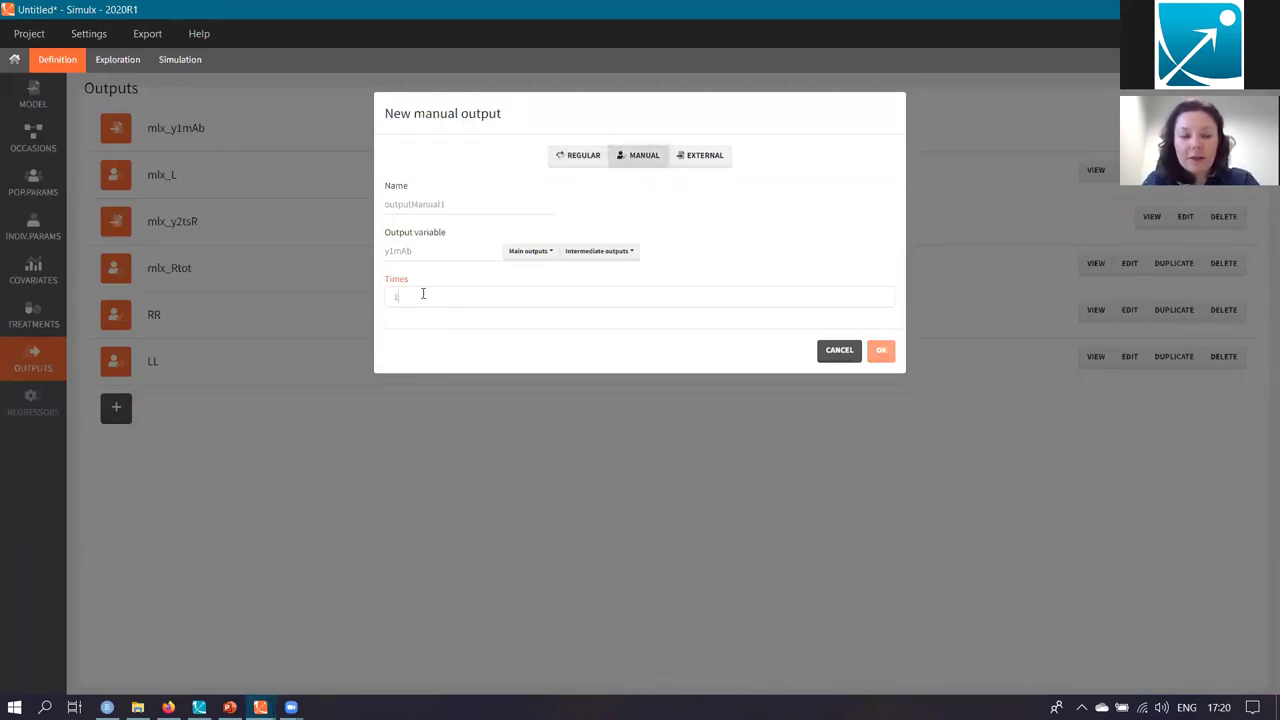
pyautogui.write('168')
pyautogui.press('Return')
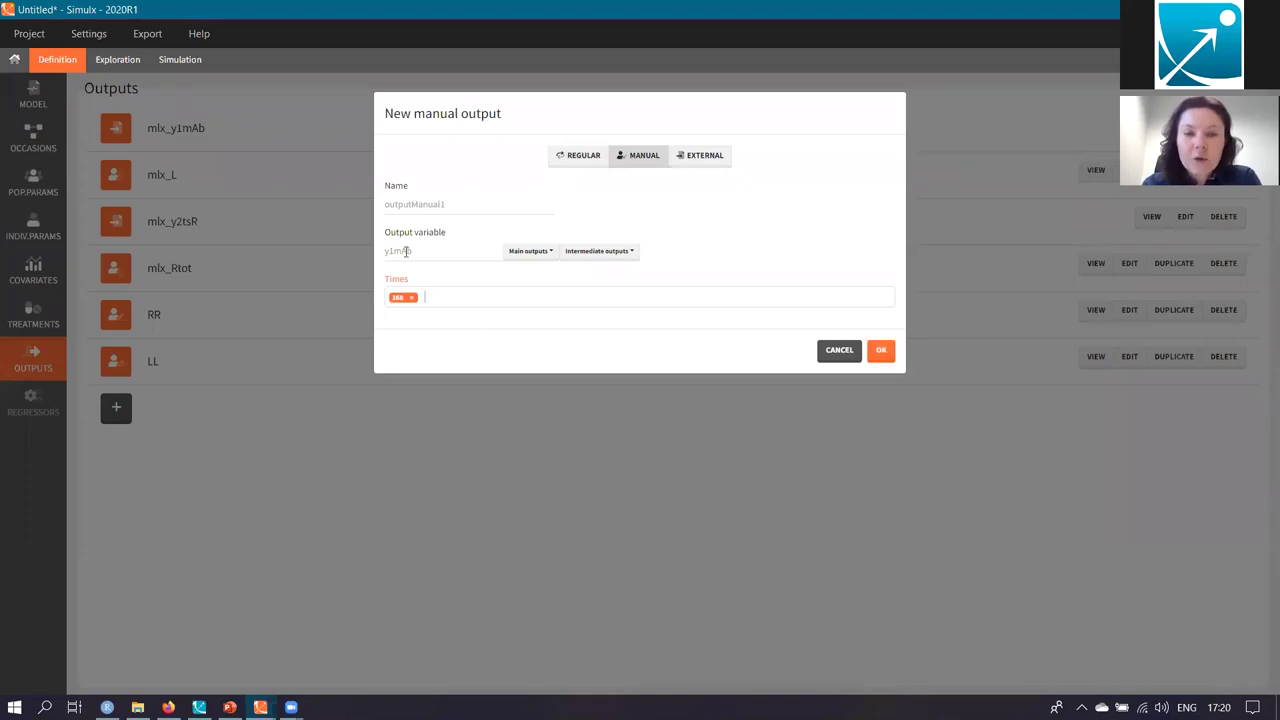
pyautogui.click(600, 252)
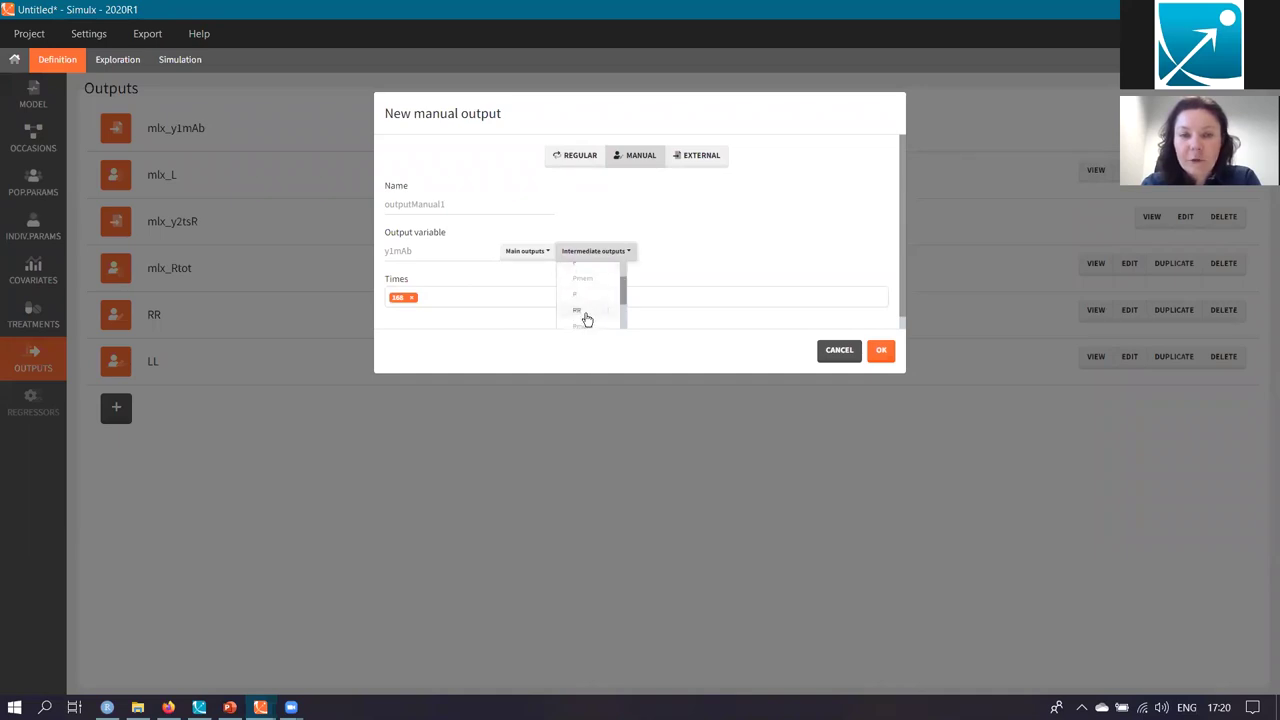
pyautogui.click(583, 317)
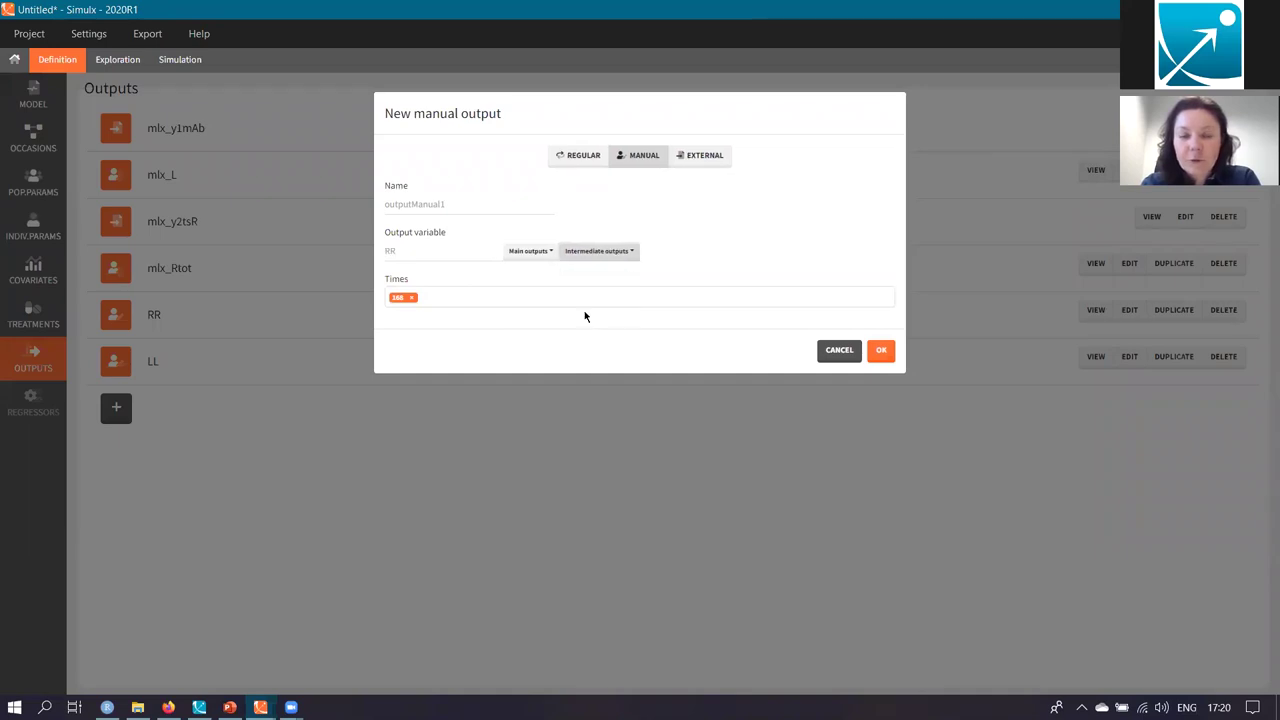
pyautogui.doubleClick(478, 205)
pyautogui.write('RR')
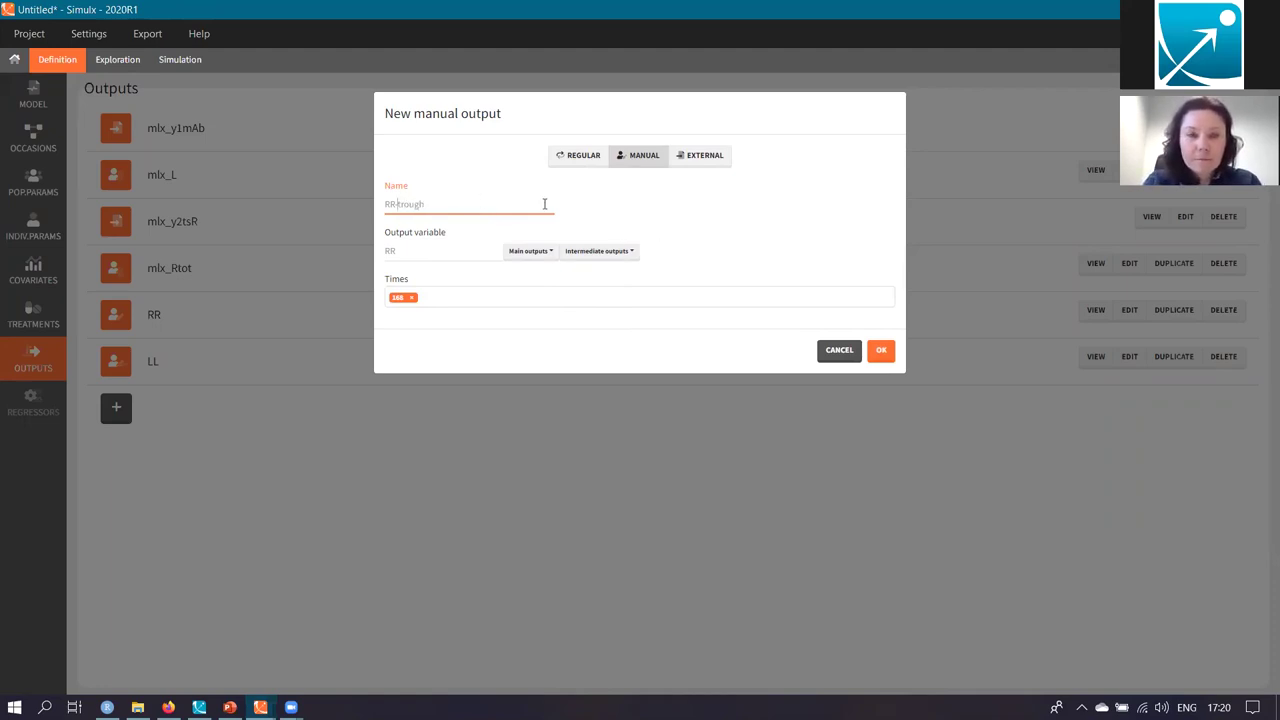
pyautogui.write('_')
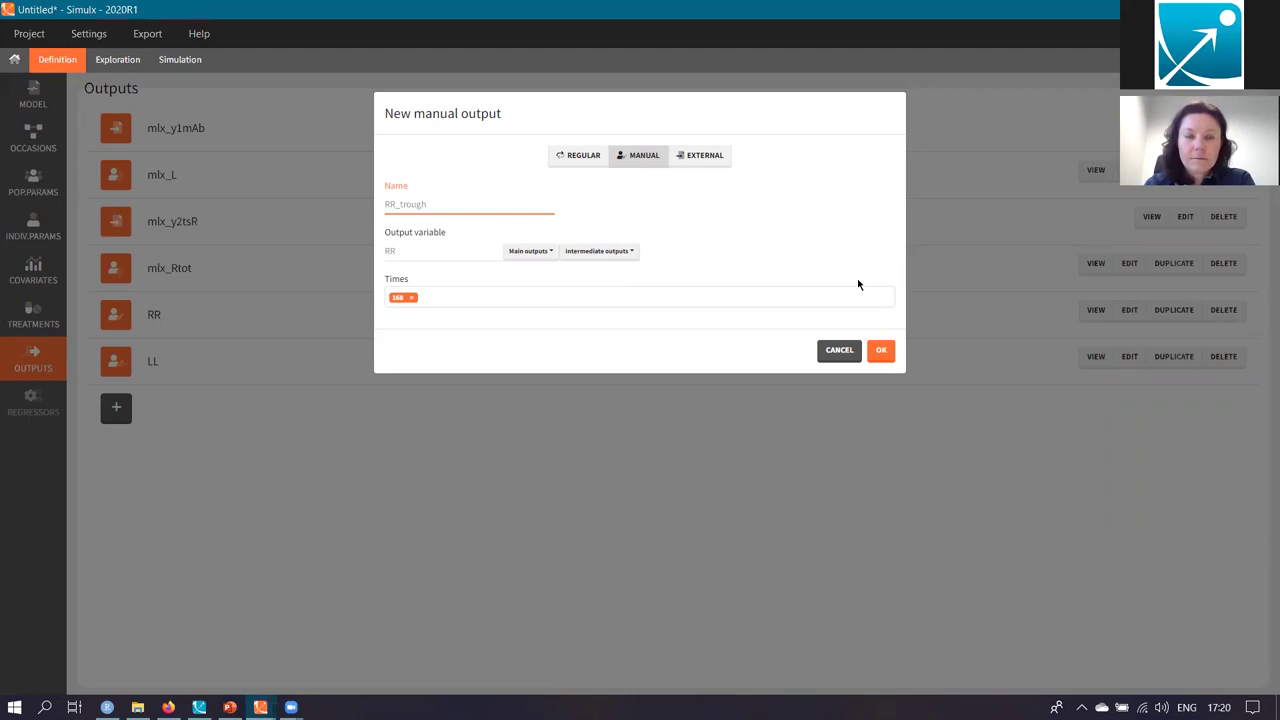
pyautogui.click(881, 350)
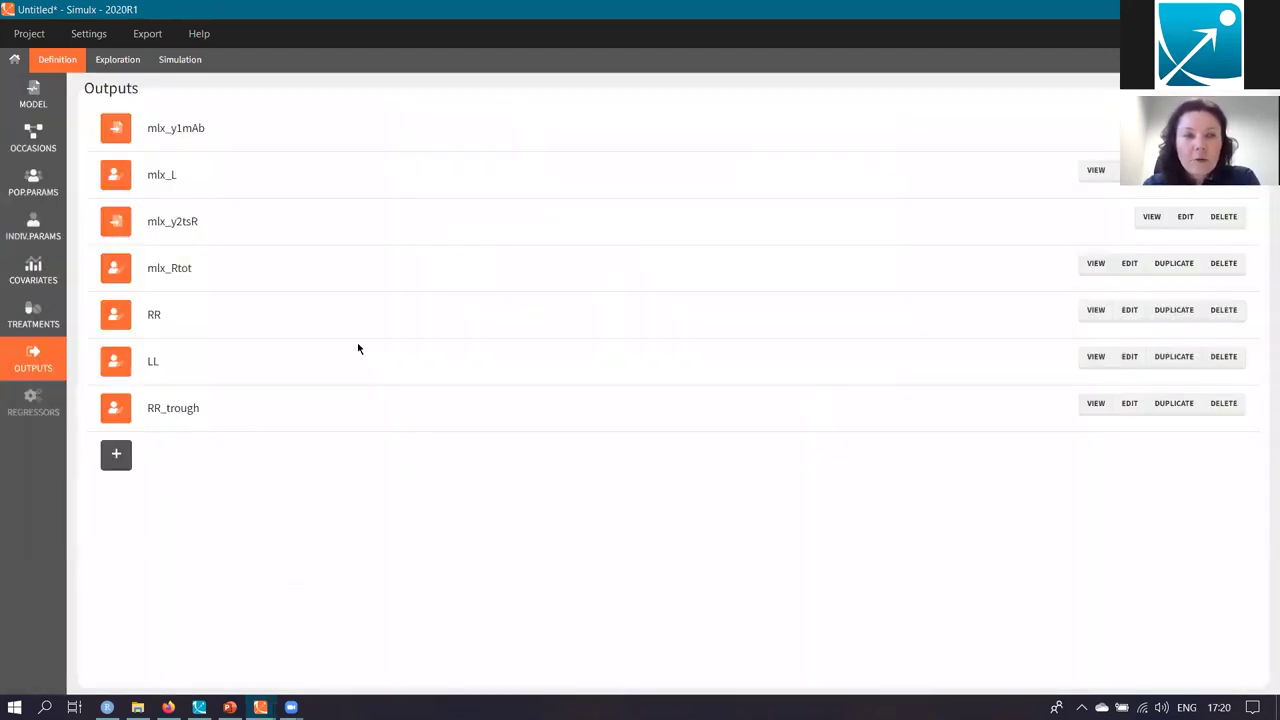
# Add three simulation groups on the Simulation tab
pyautogui.click(180, 60)
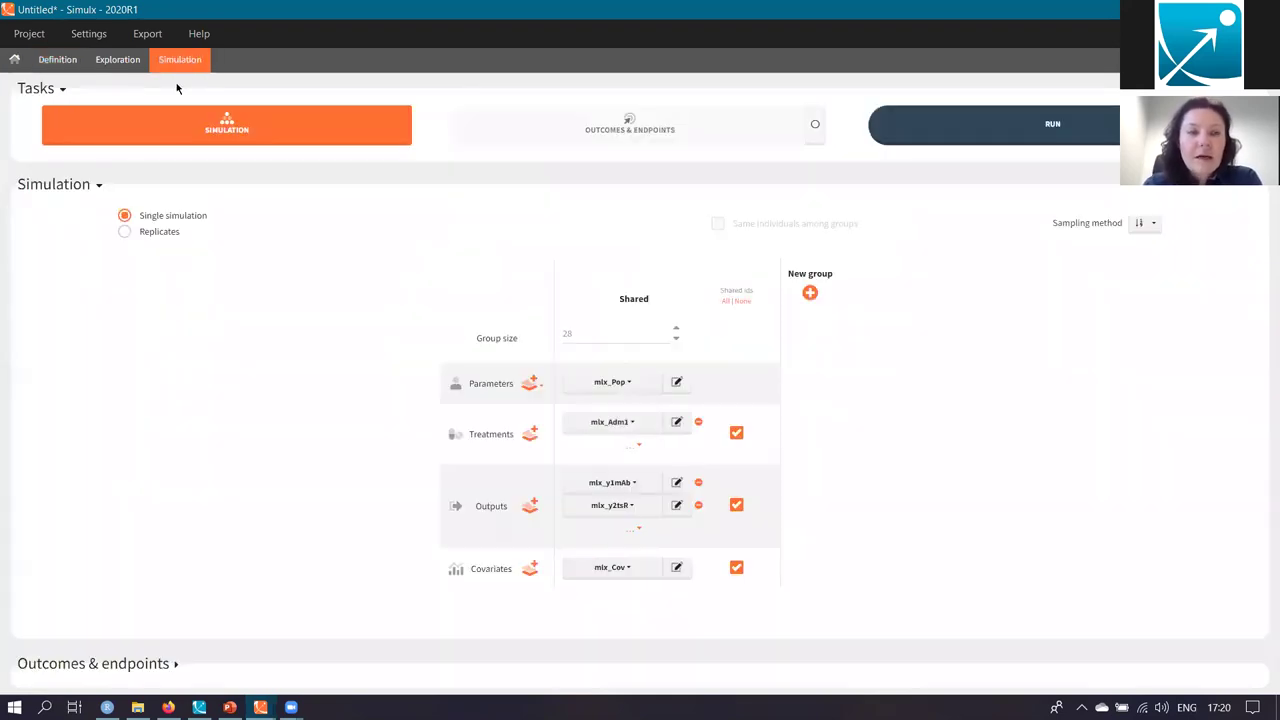
pyautogui.click(810, 296)
pyautogui.click(868, 294)
pyautogui.click(935, 294)
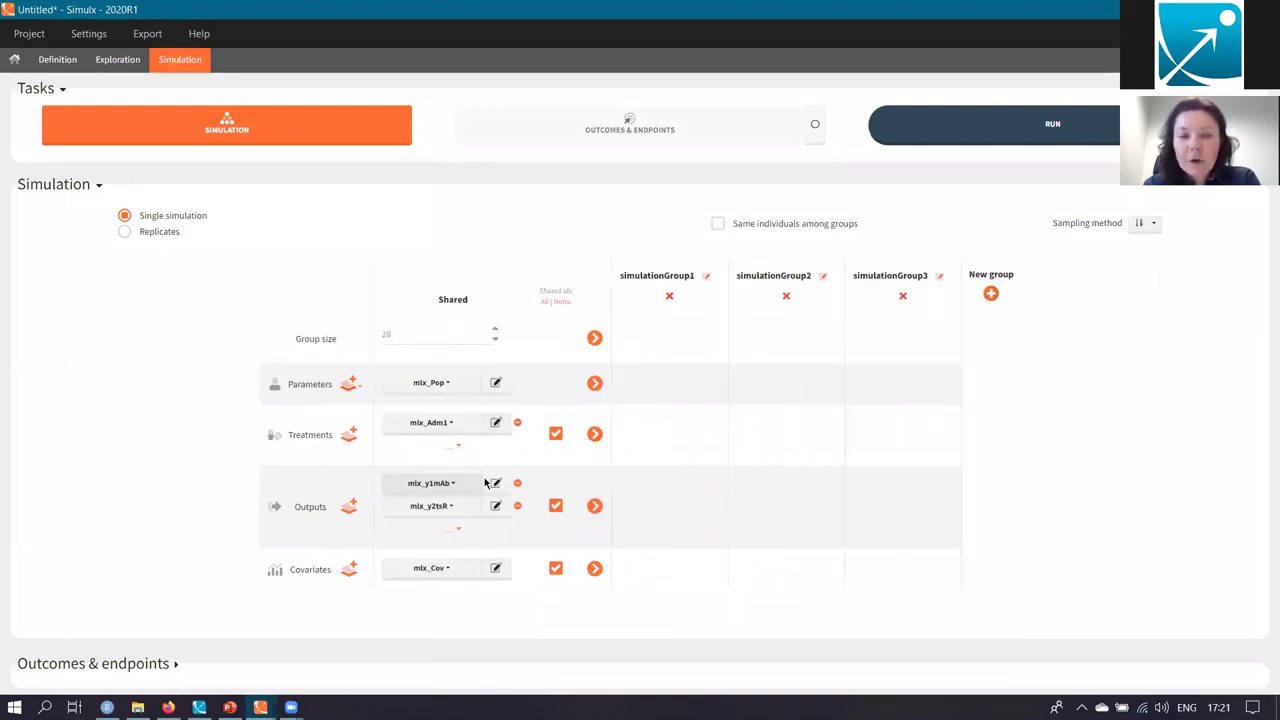
# Unshare treatments and assign 20mg_kg, 25mg_kg and 30mg_kg to groups one to three
pyautogui.click(595, 435)
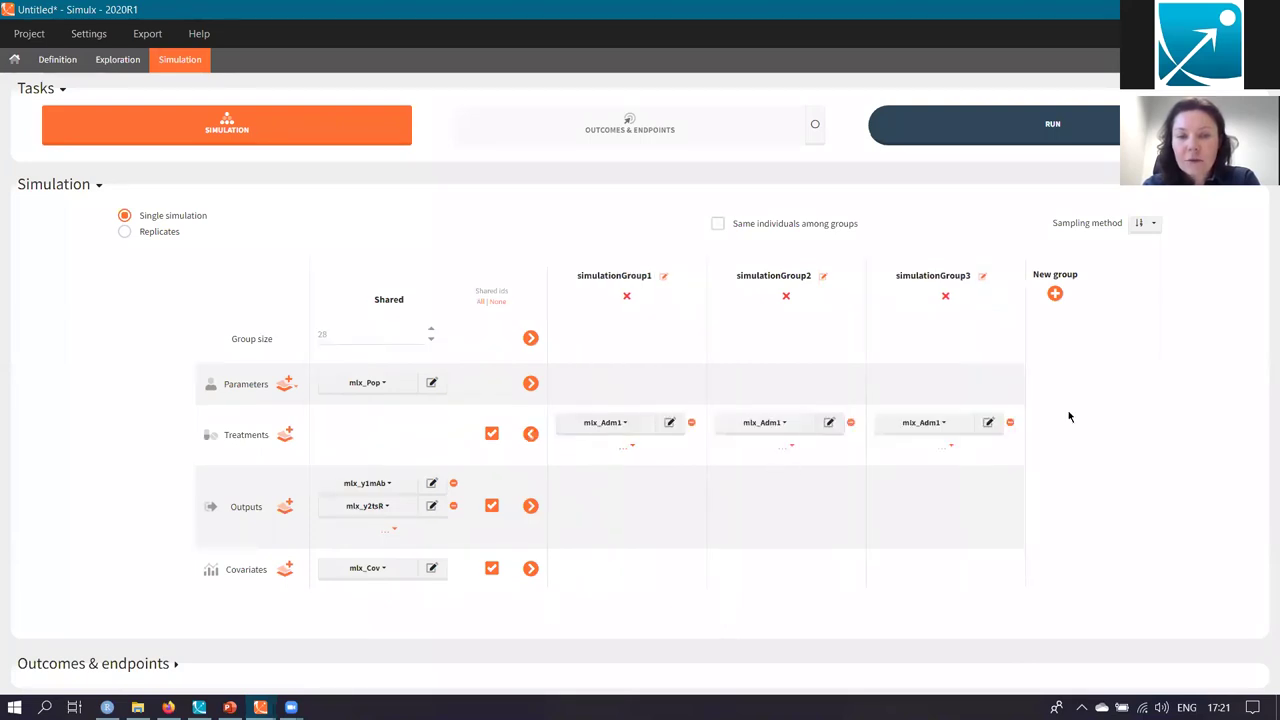
pyautogui.click(625, 423)
pyautogui.click(603, 482)
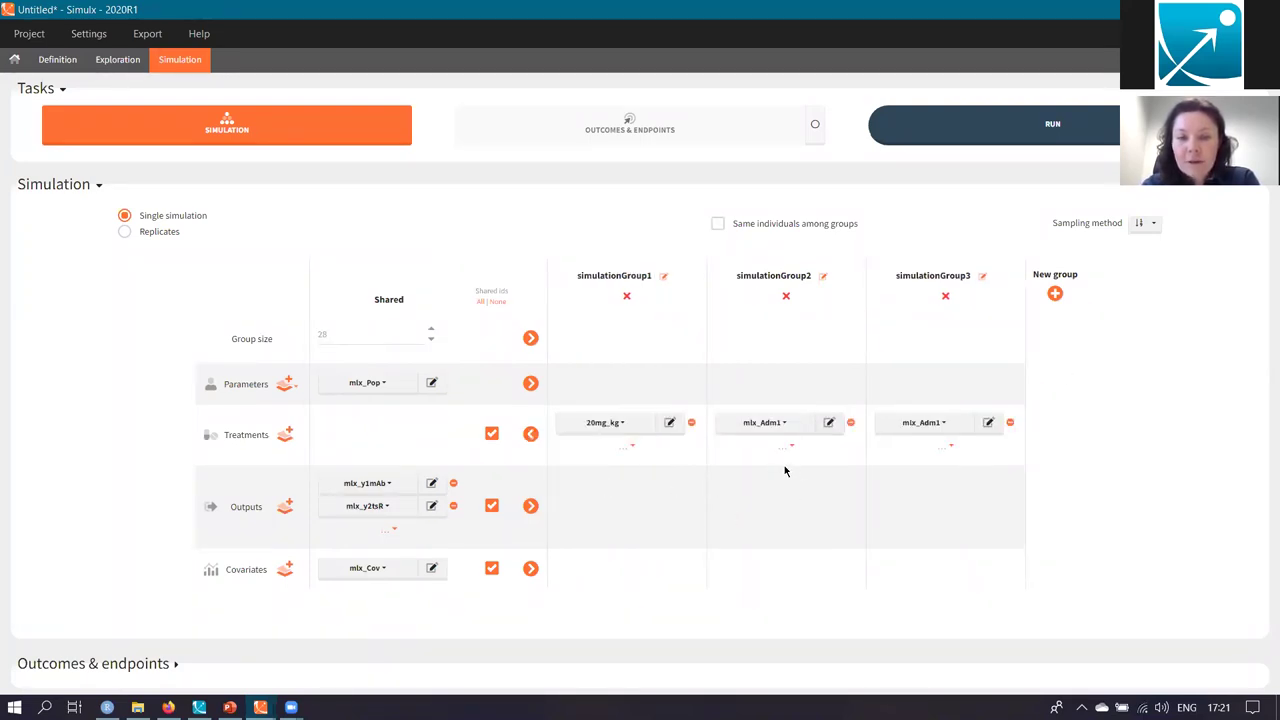
pyautogui.click(766, 423)
pyautogui.click(766, 492)
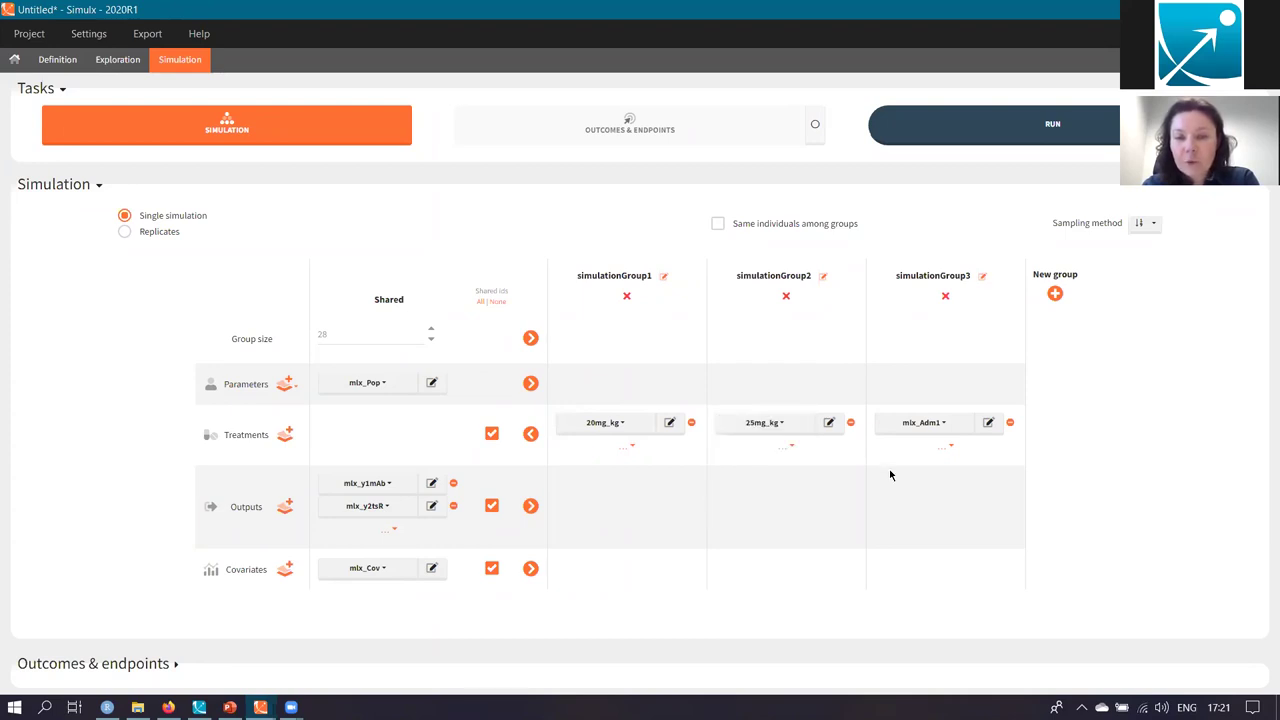
pyautogui.click(940, 425)
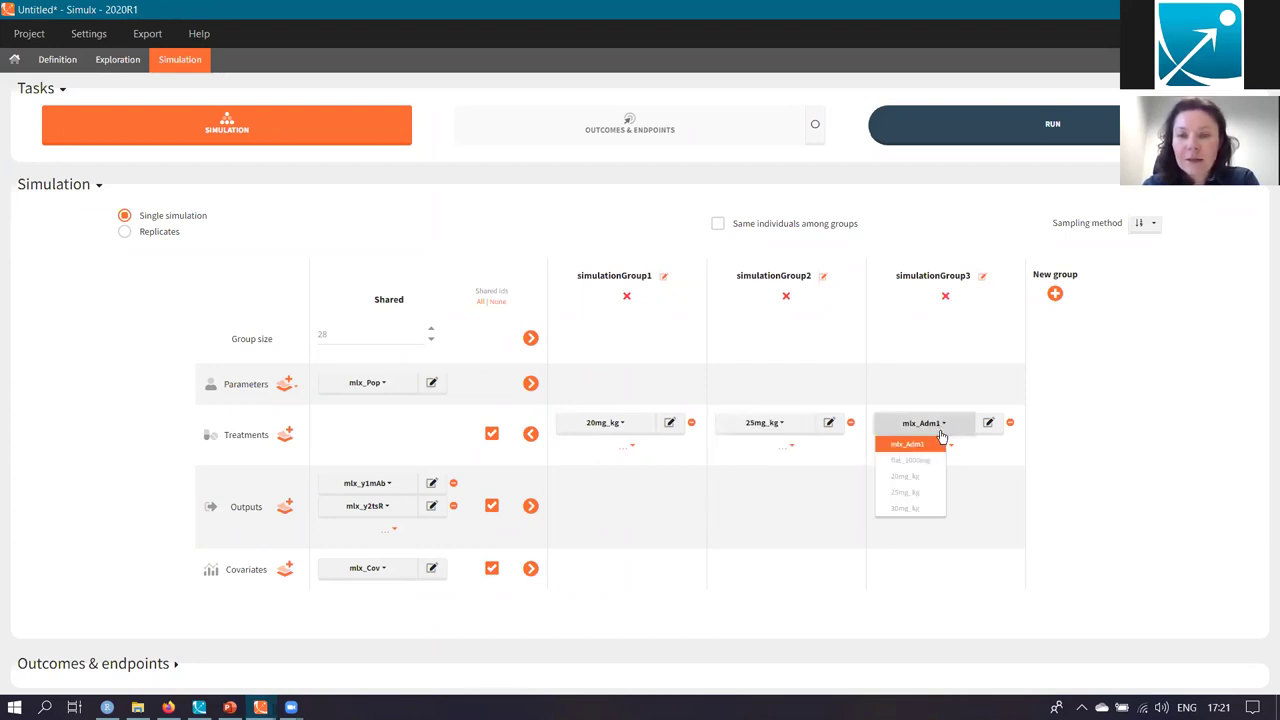
pyautogui.click(906, 508)
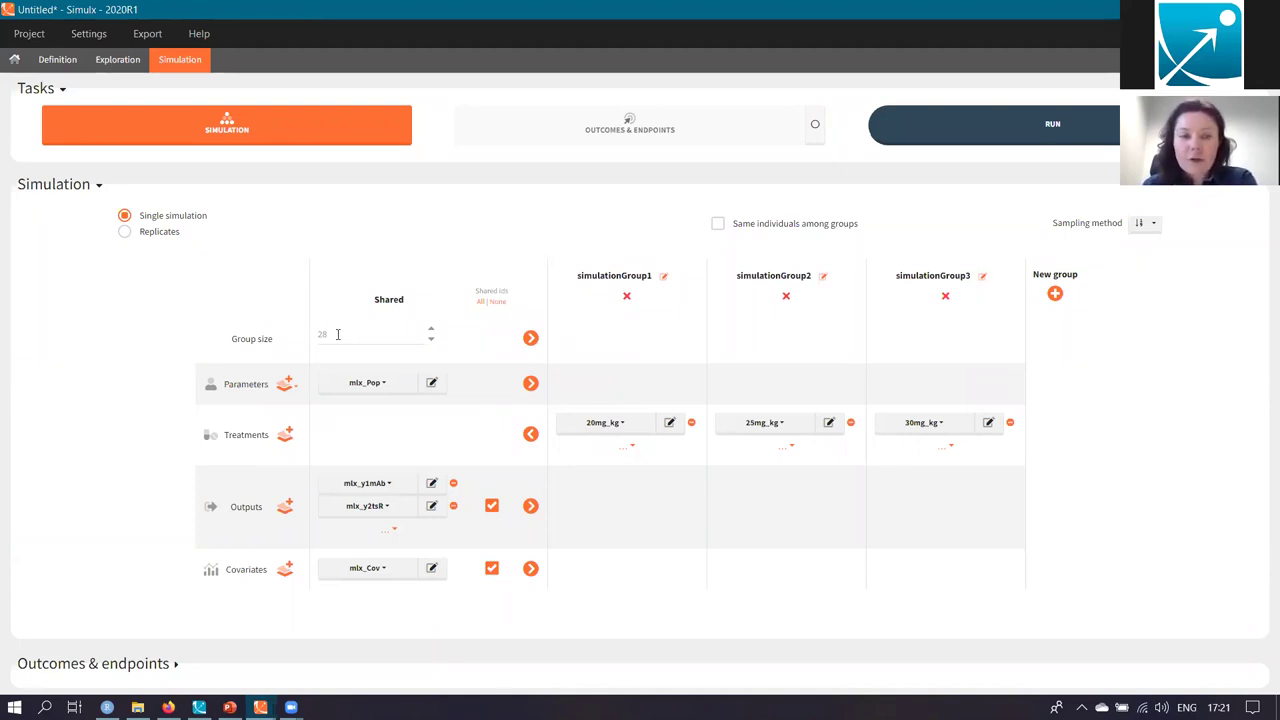
# Set group size to 100 and simulate the outputs LL, RR and RR_trough
pyautogui.doubleClick(338, 336)
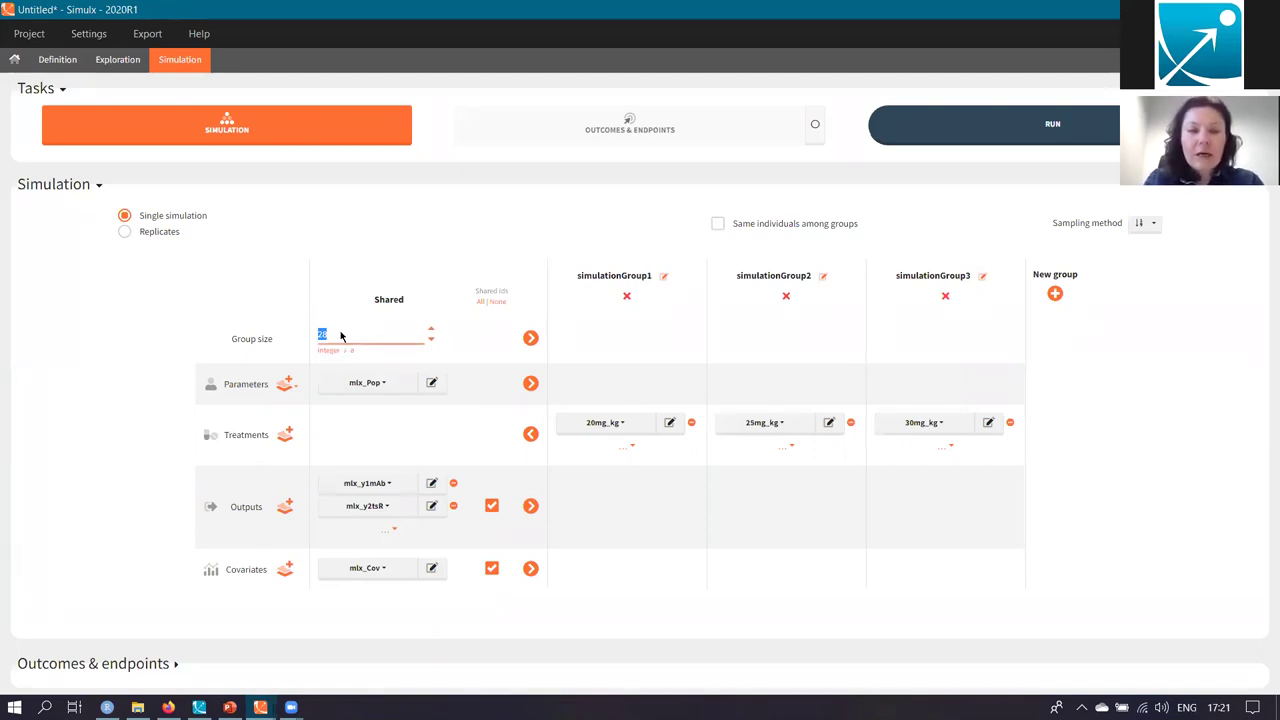
pyautogui.click(353, 333)
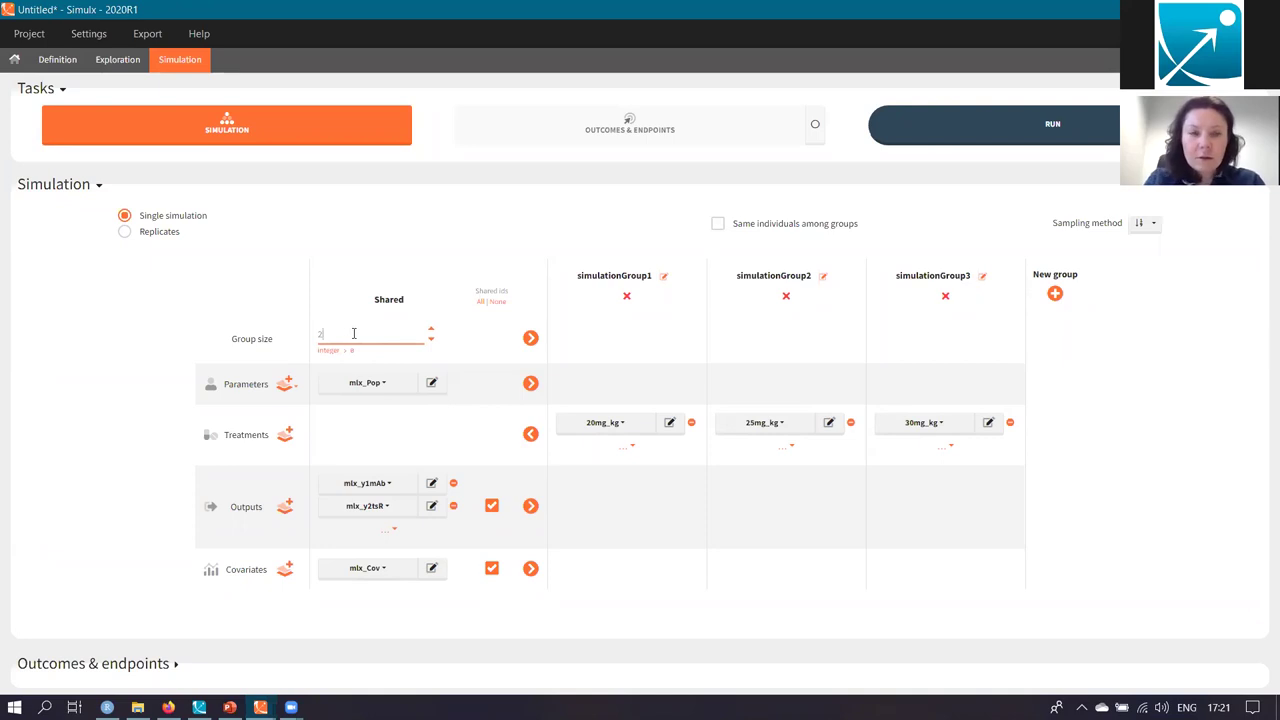
pyautogui.click(116, 416)
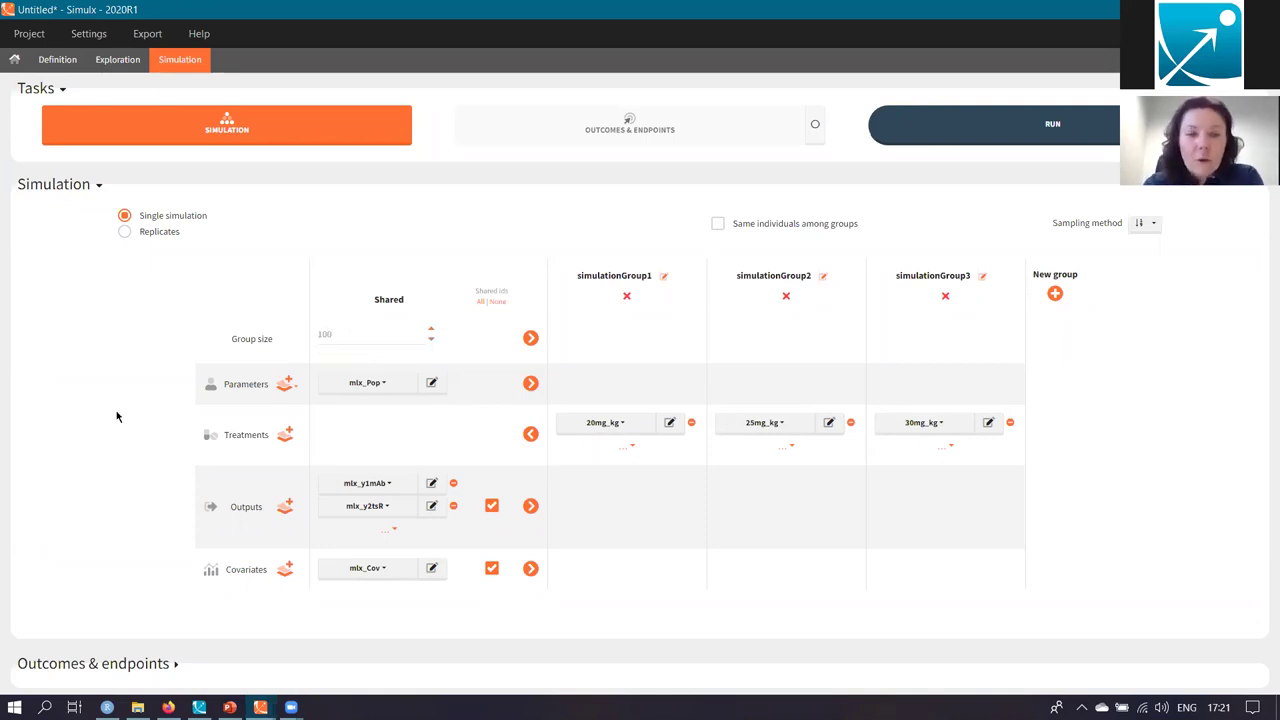
pyautogui.click(365, 484)
pyautogui.click(340, 569)
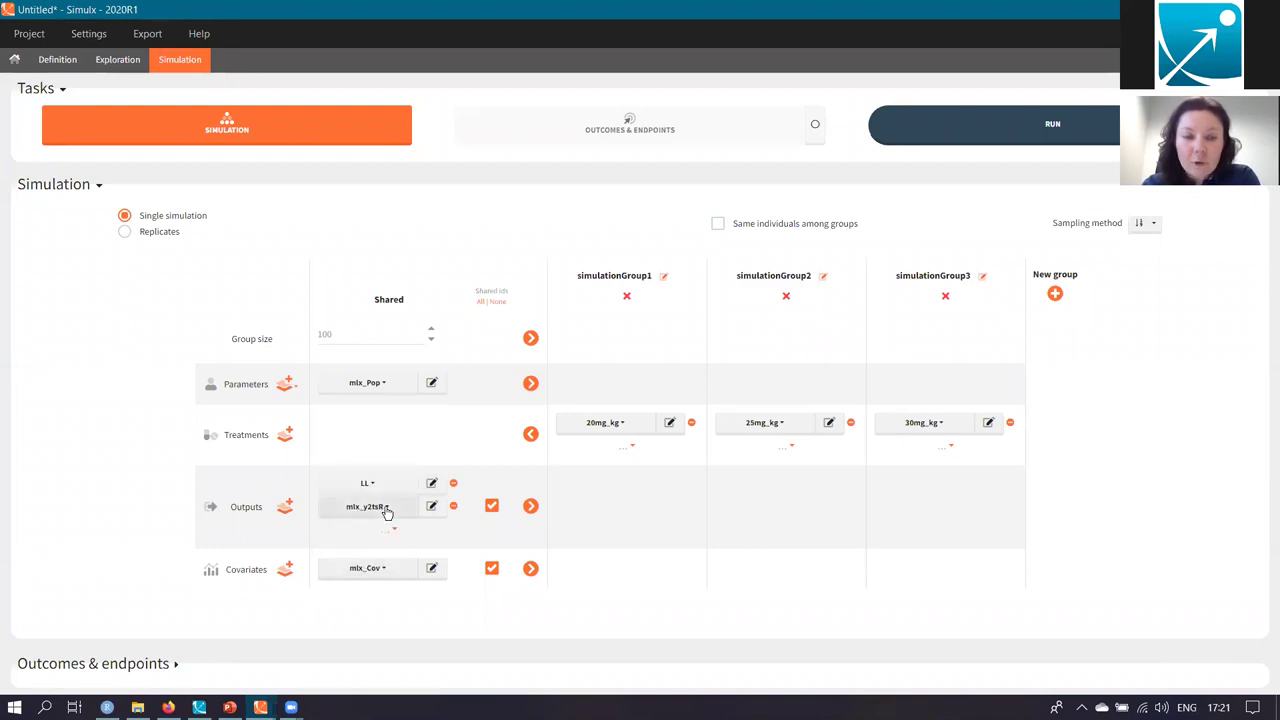
pyautogui.click(380, 510)
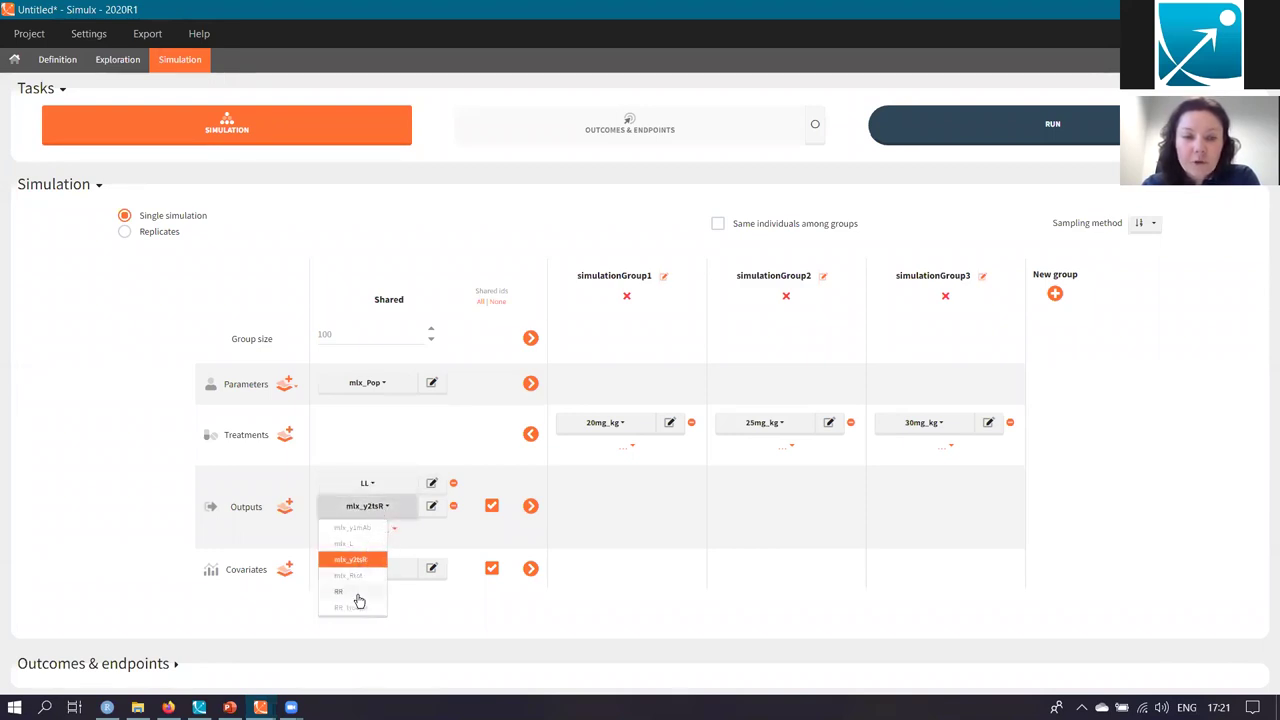
pyautogui.click(360, 592)
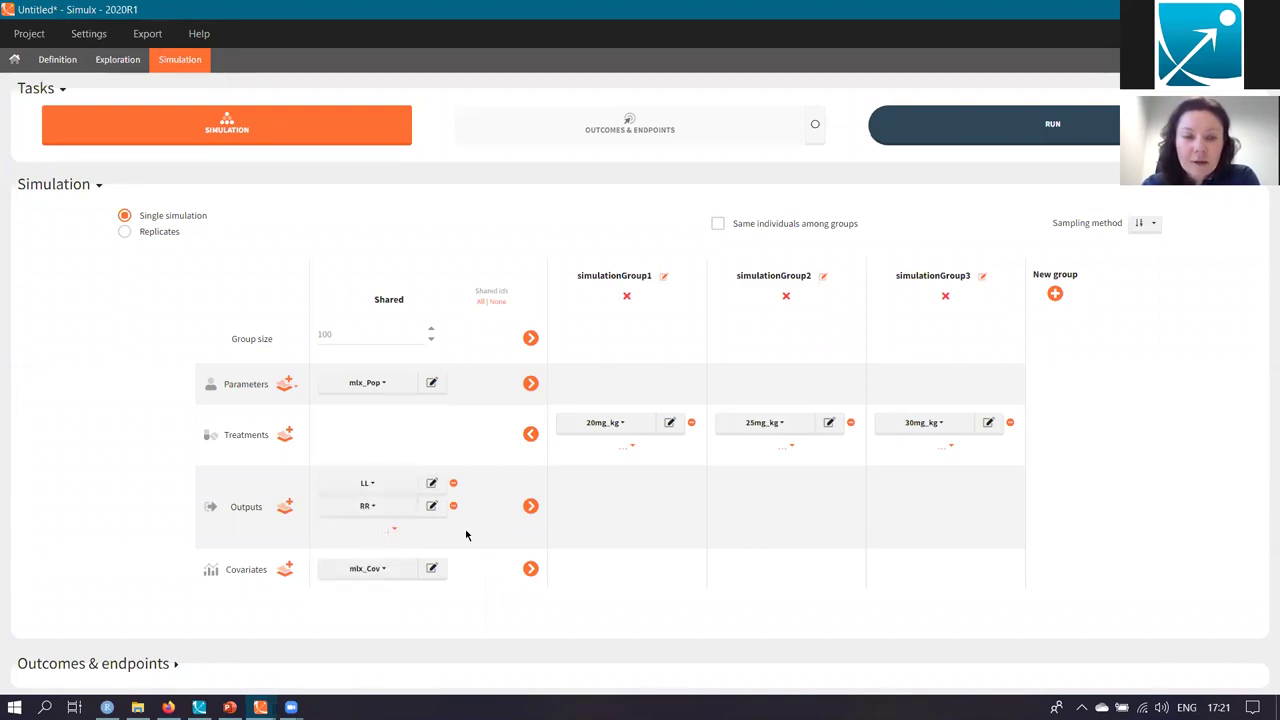
pyautogui.click(388, 533)
pyautogui.click(380, 517)
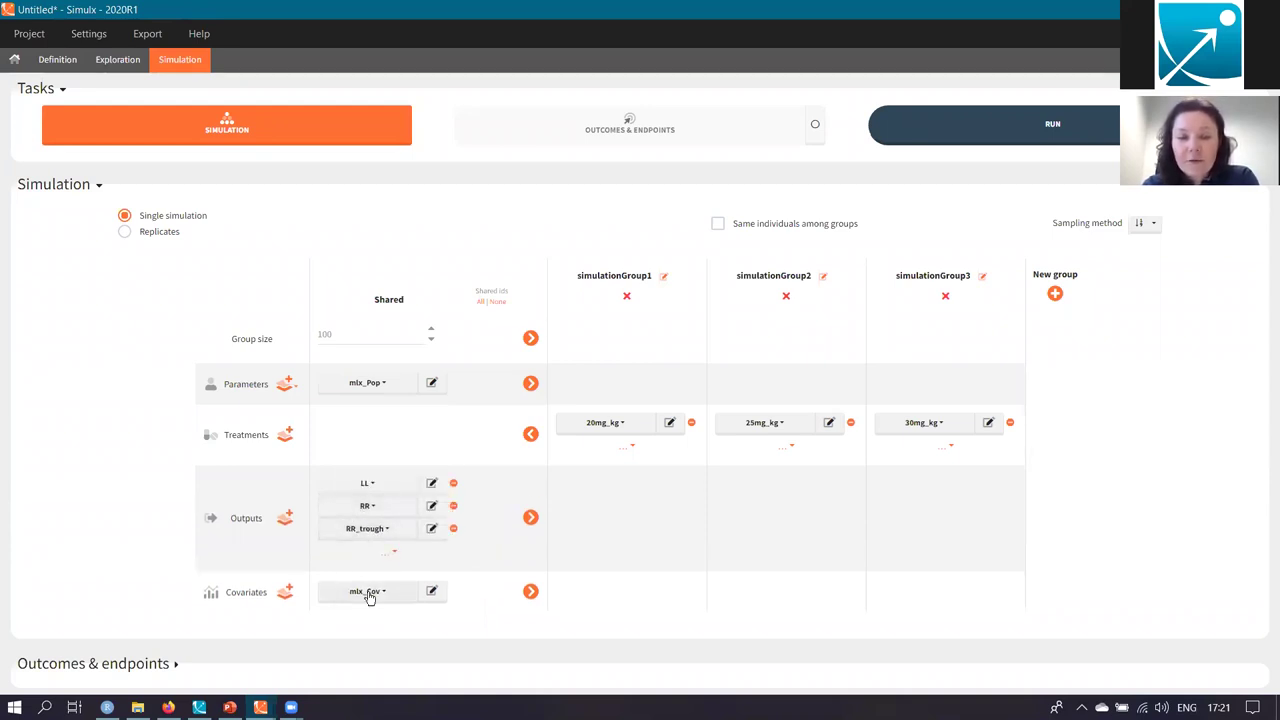
# Use cov_RA covariates with the same individuals in every group, and run the simulation
pyautogui.click(375, 598)
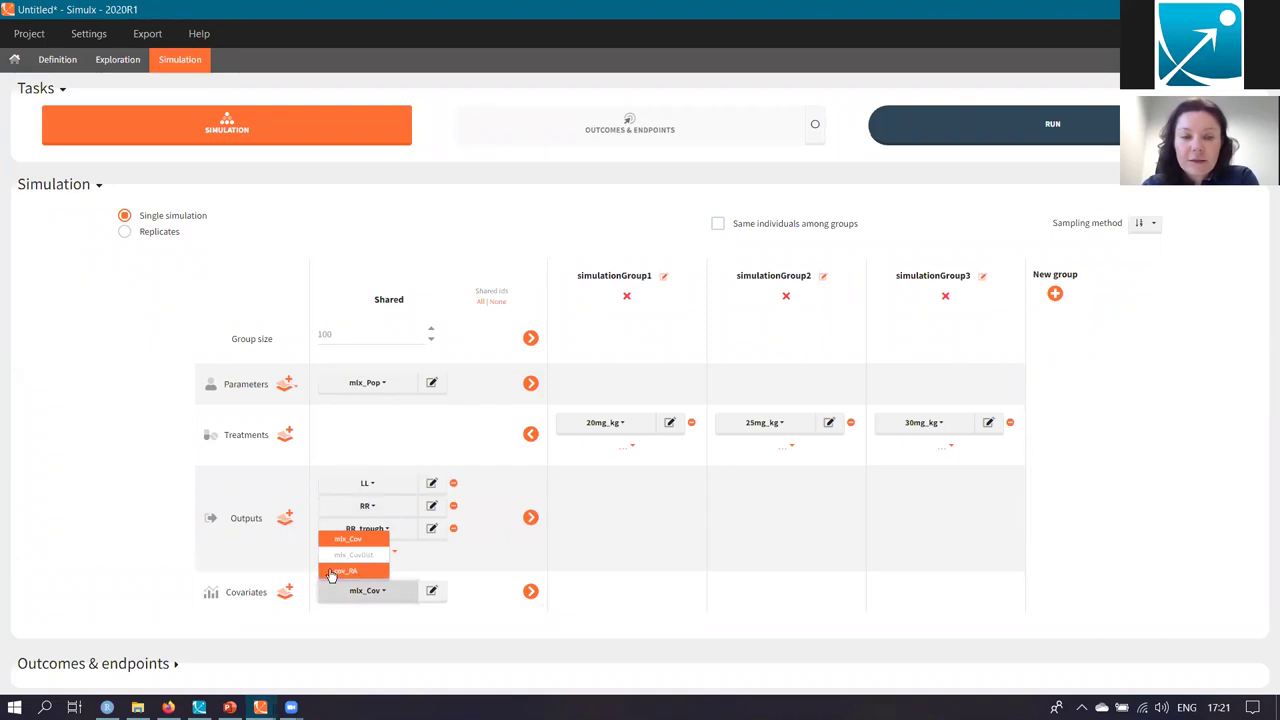
pyautogui.click(340, 570)
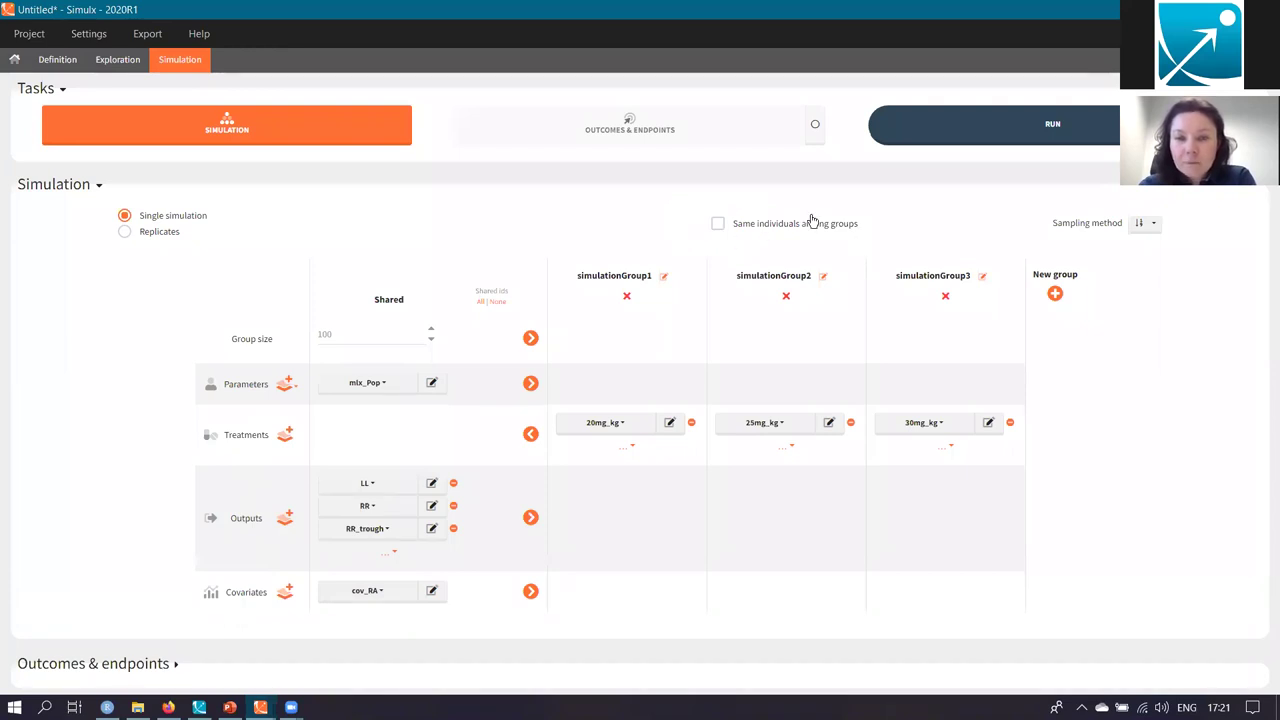
pyautogui.click(717, 224)
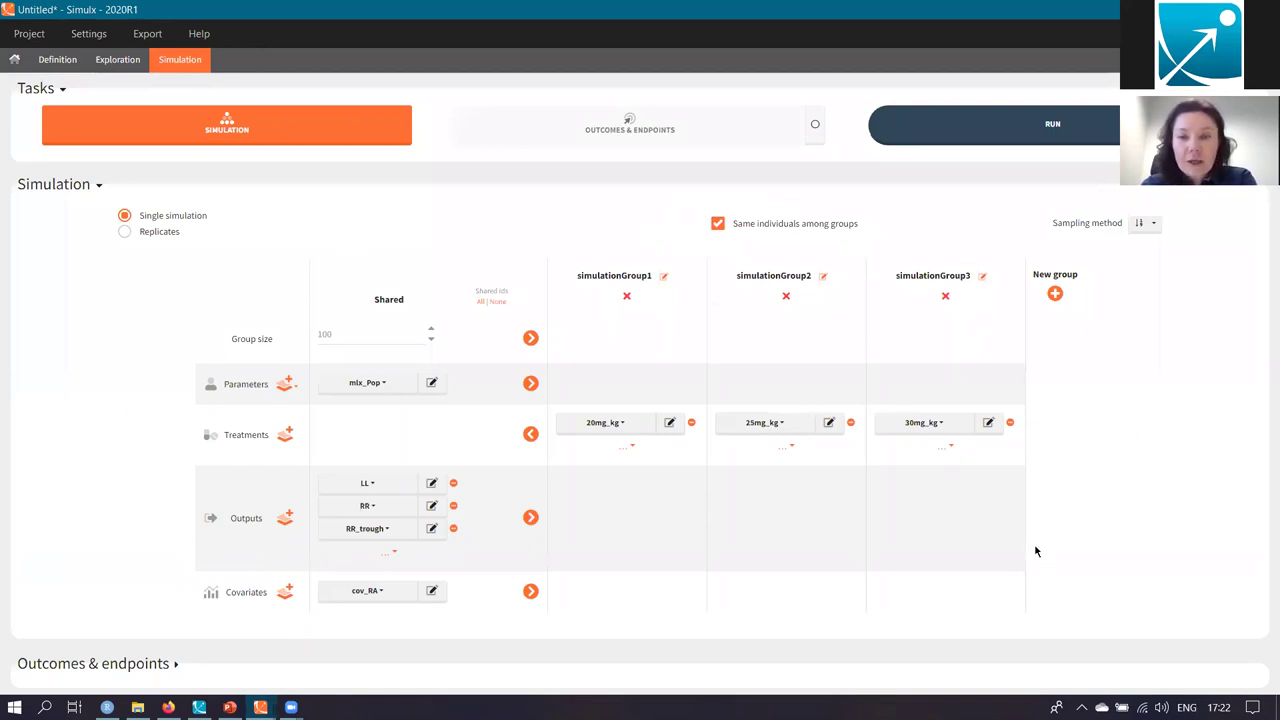
pyautogui.click(245, 135)
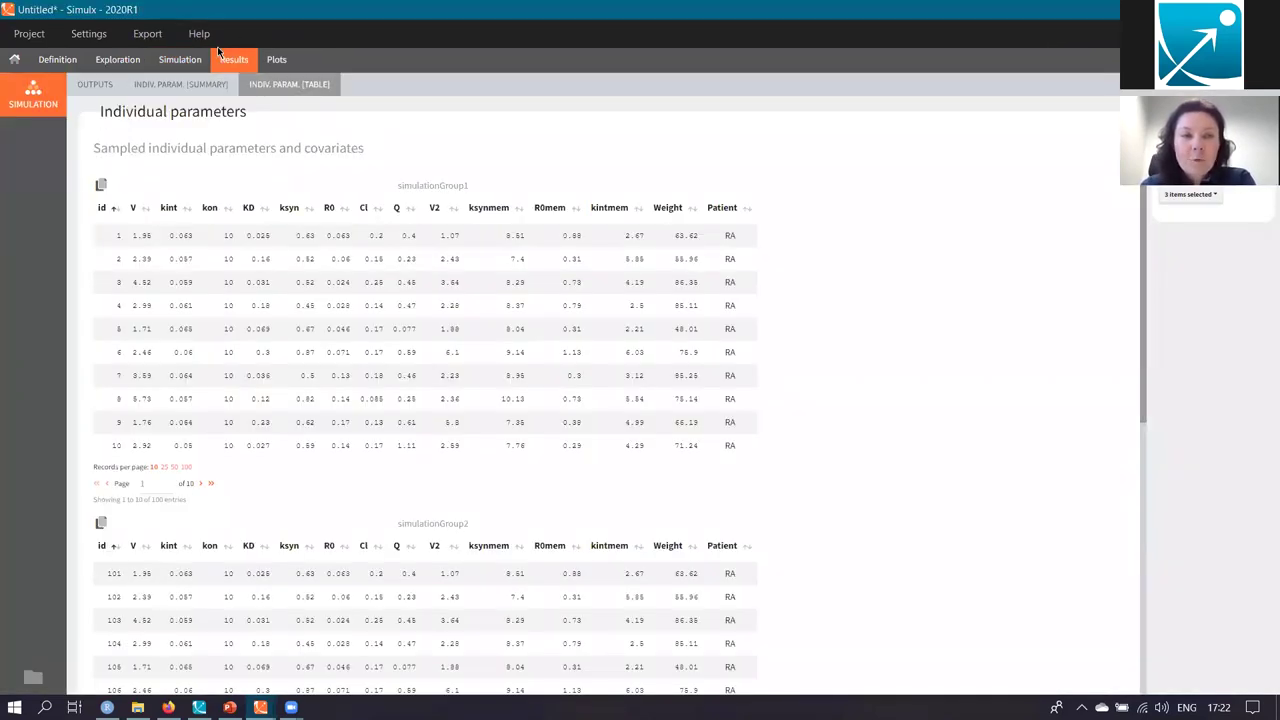
# Run the simulation and show individual L output curves for simulationGroup1, 2 and 3
pyautogui.click(278, 60)
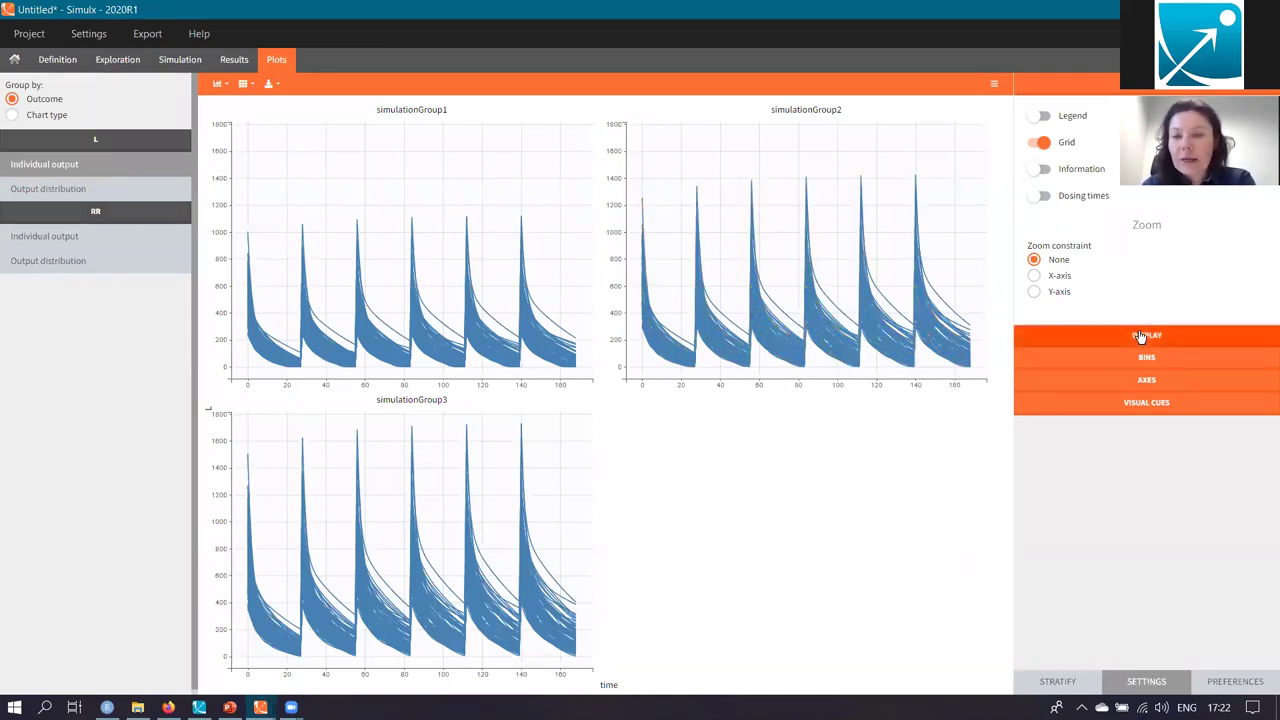
# Turn on Mean and SD display and Y-axis Same limits for the three L plots
pyautogui.click(1100, 338)
pyautogui.click(1040, 424)
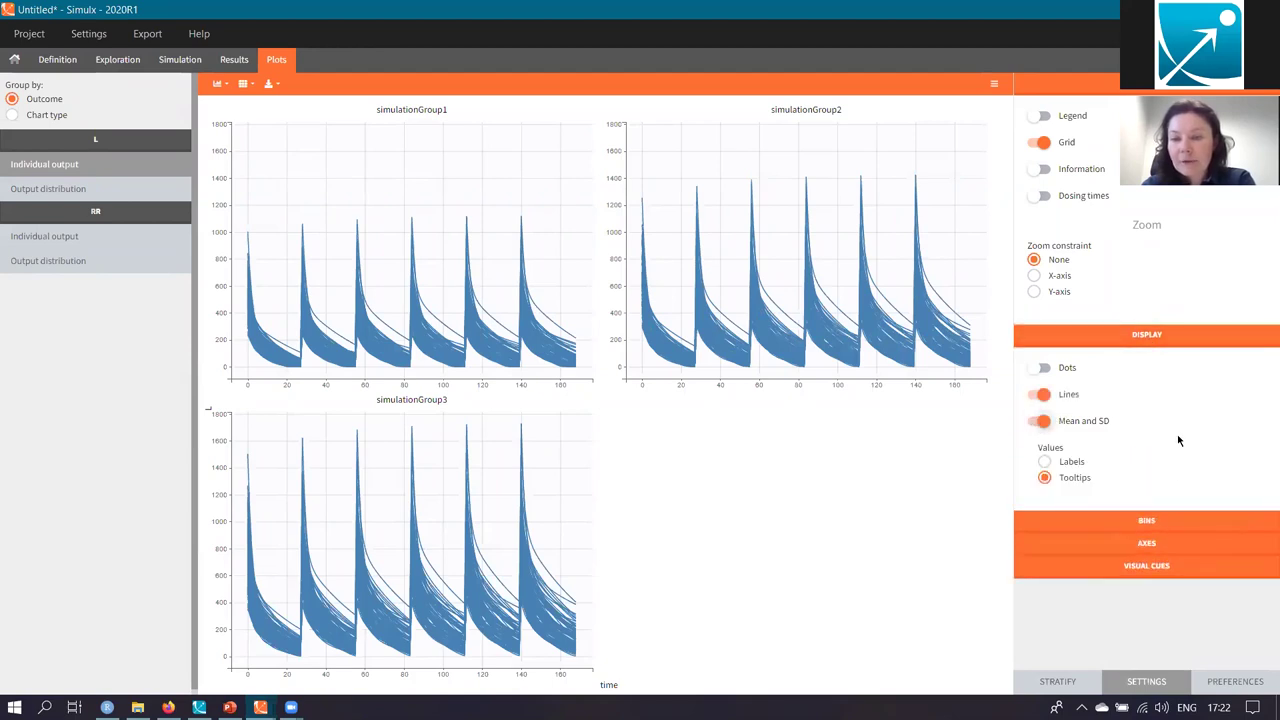
pyautogui.click(1153, 335)
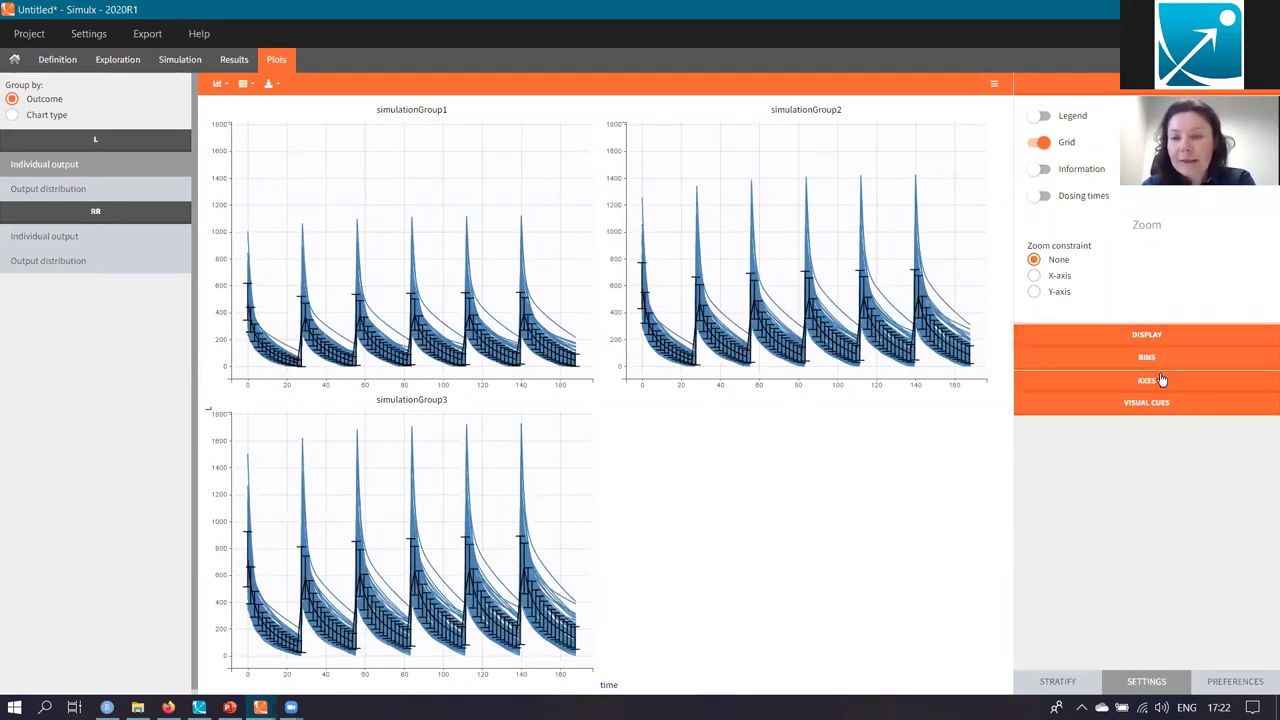
pyautogui.click(1147, 358)
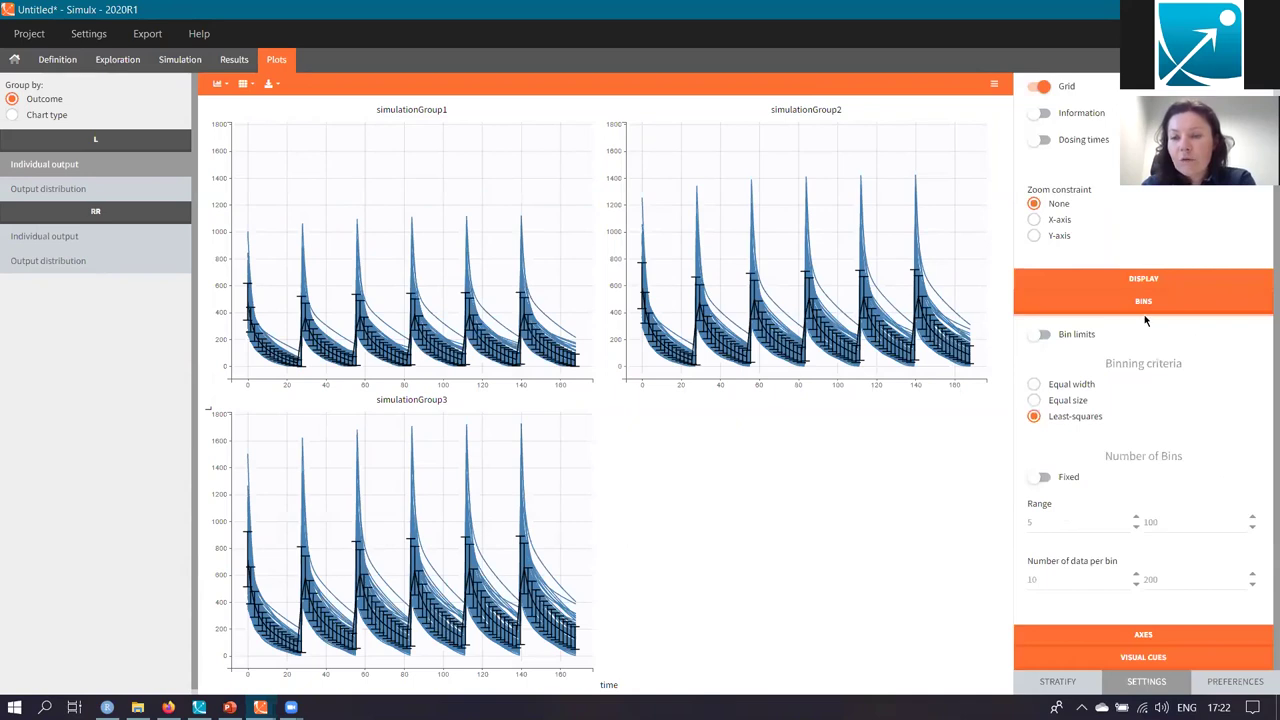
pyautogui.click(1146, 302)
pyautogui.click(1147, 380)
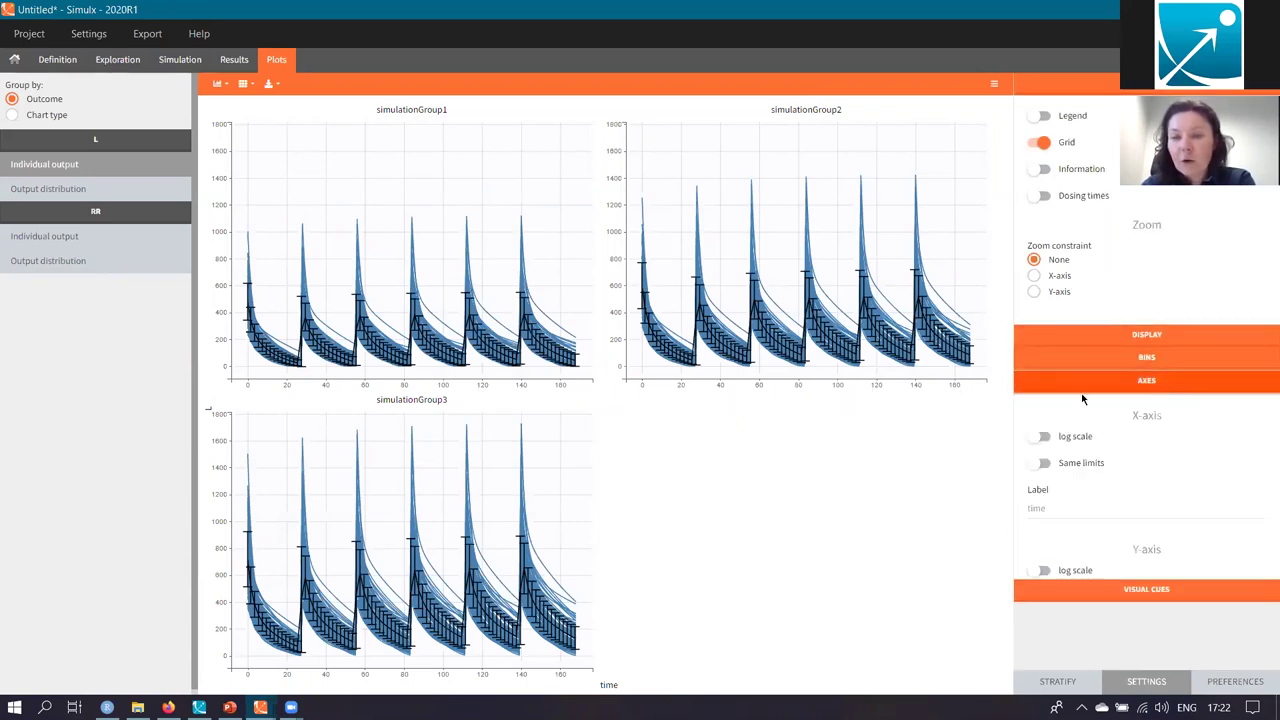
pyautogui.click(1044, 567)
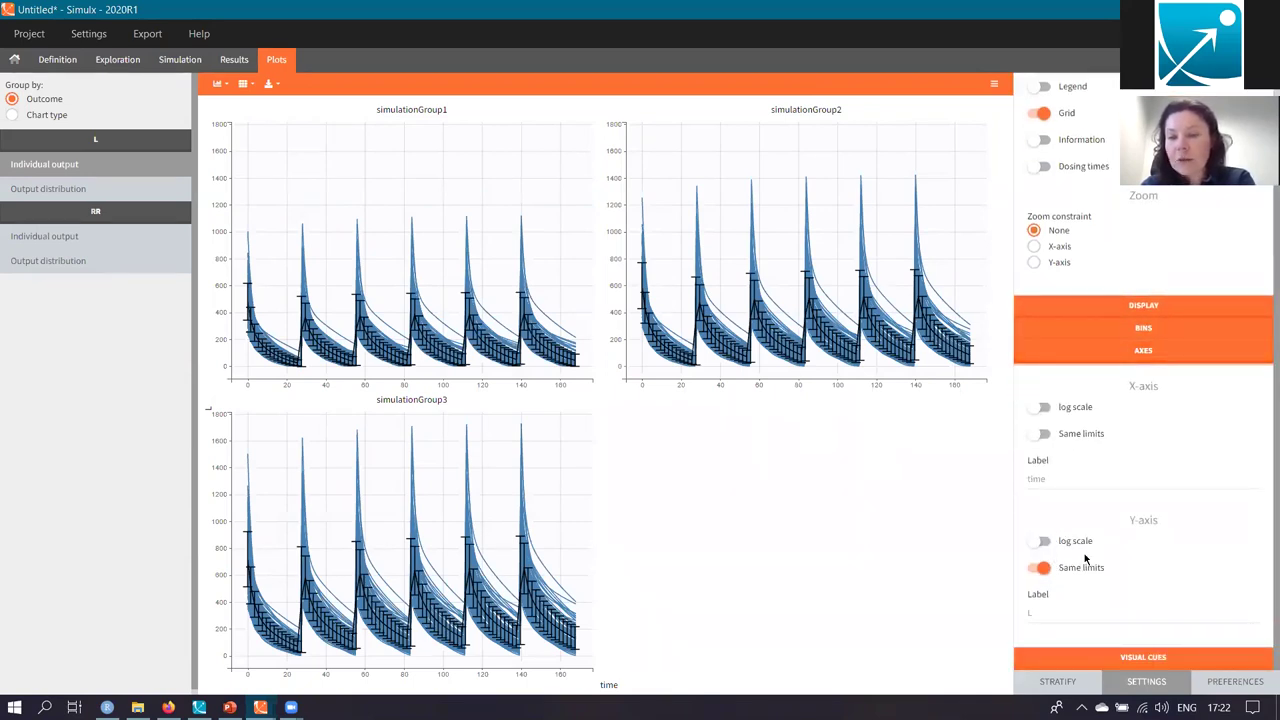
pyautogui.click(1143, 350)
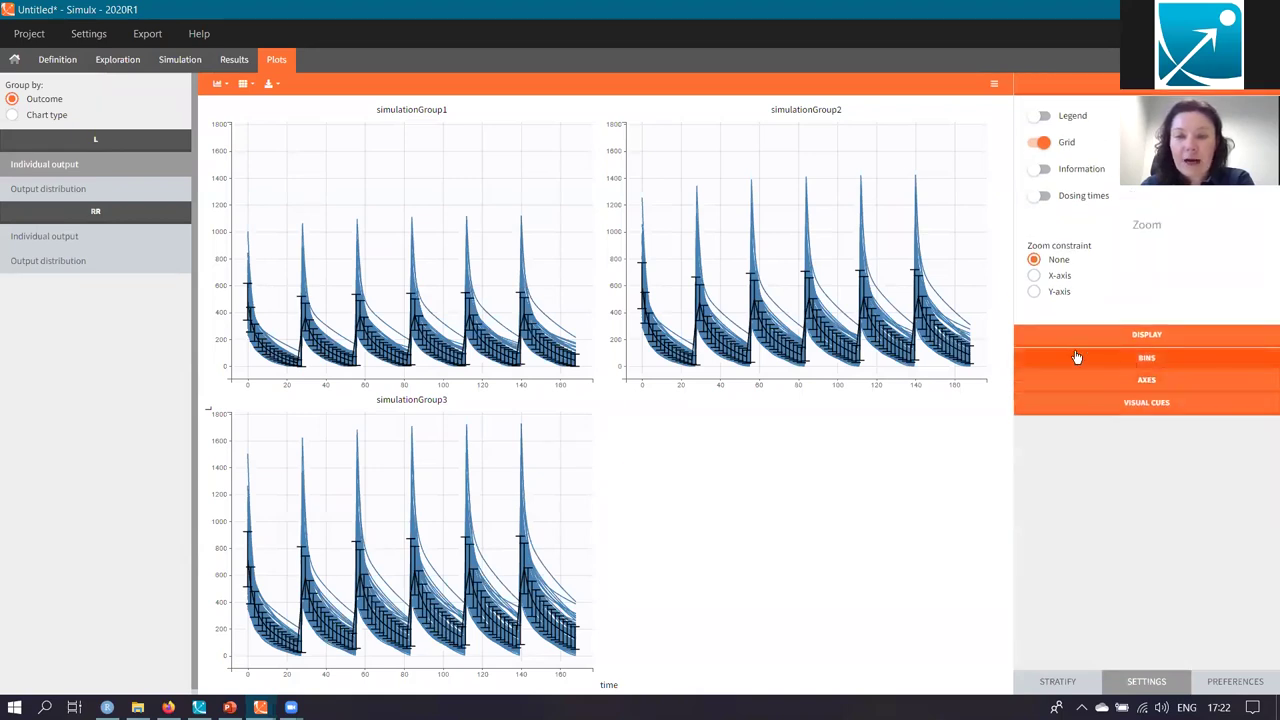
# Plot the RR output distributions for the three groups in a single row
pyautogui.click(48, 263)
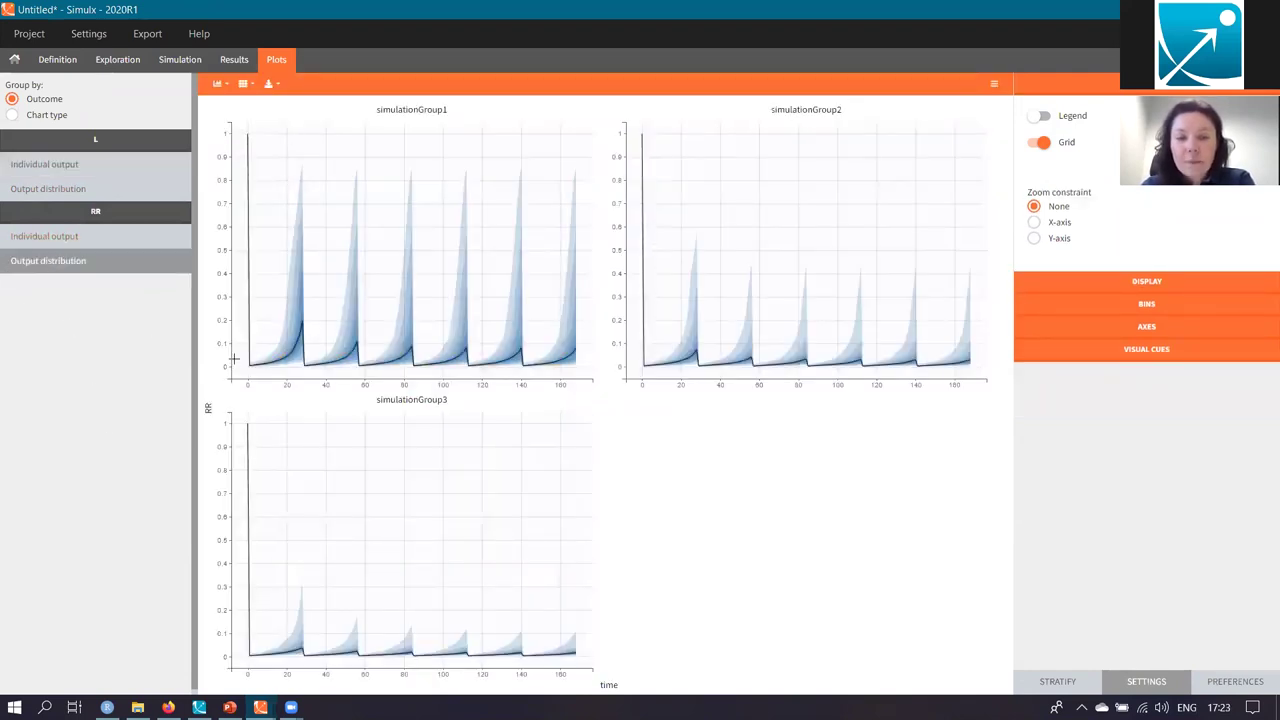
pyautogui.click(243, 88)
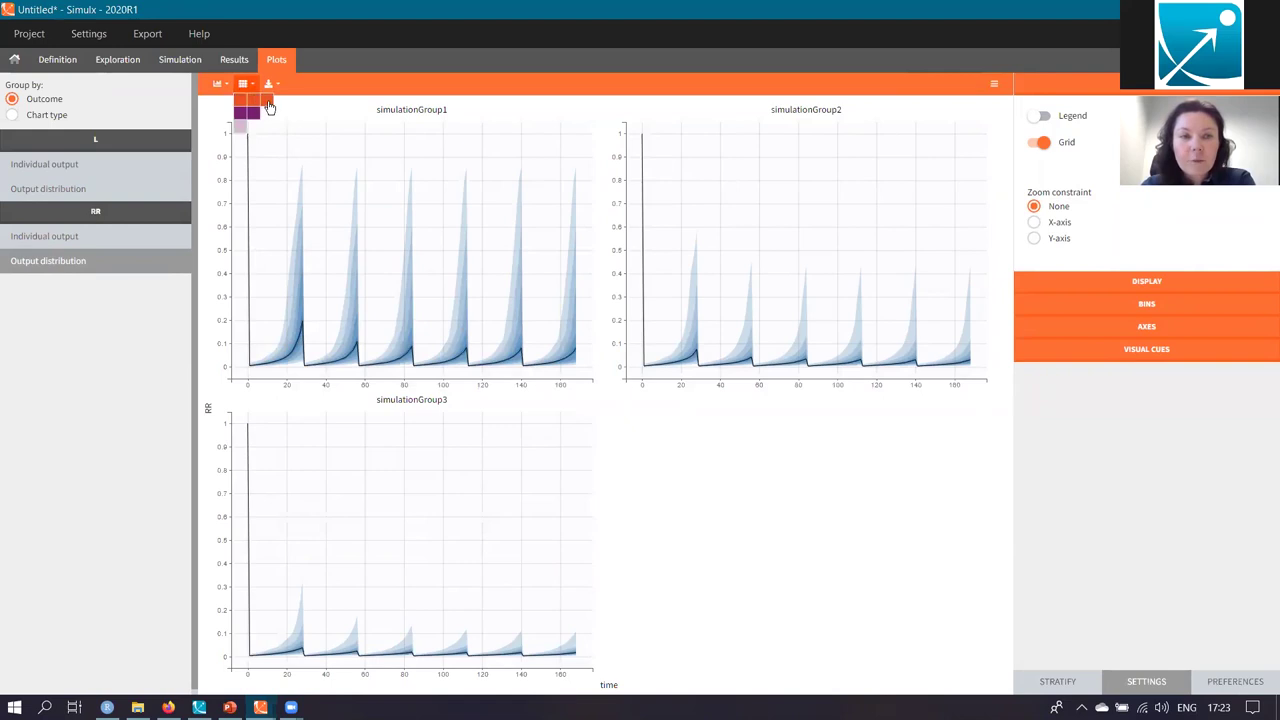
pyautogui.click(270, 110)
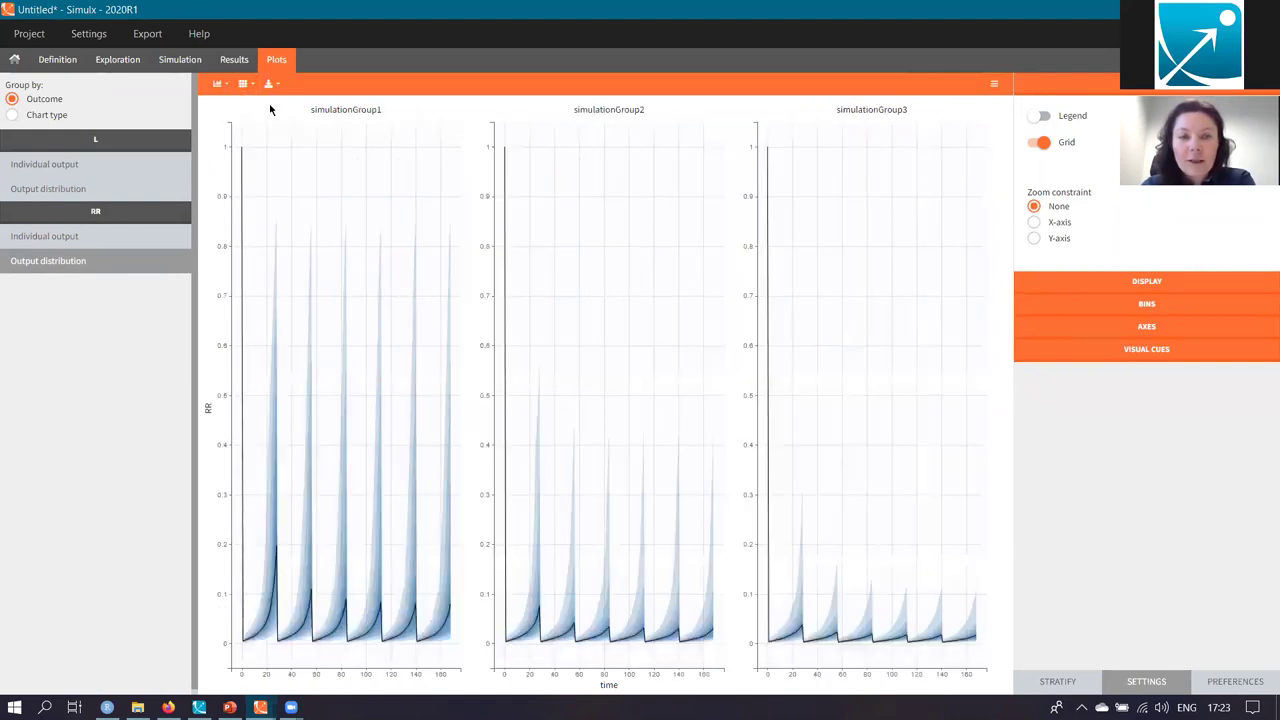
# Add a horizontal guide line at RR = 0.1 on each plot
pyautogui.click(1146, 349)
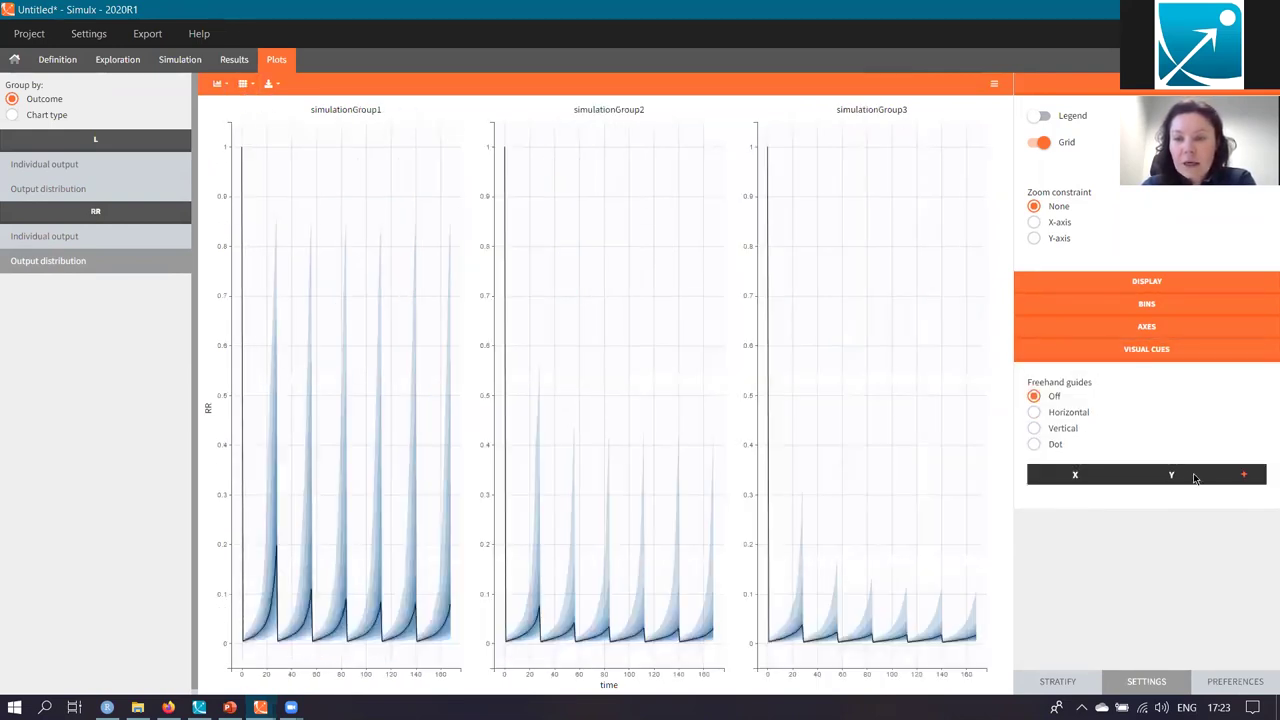
pyautogui.click(1245, 475)
pyautogui.click(1166, 499)
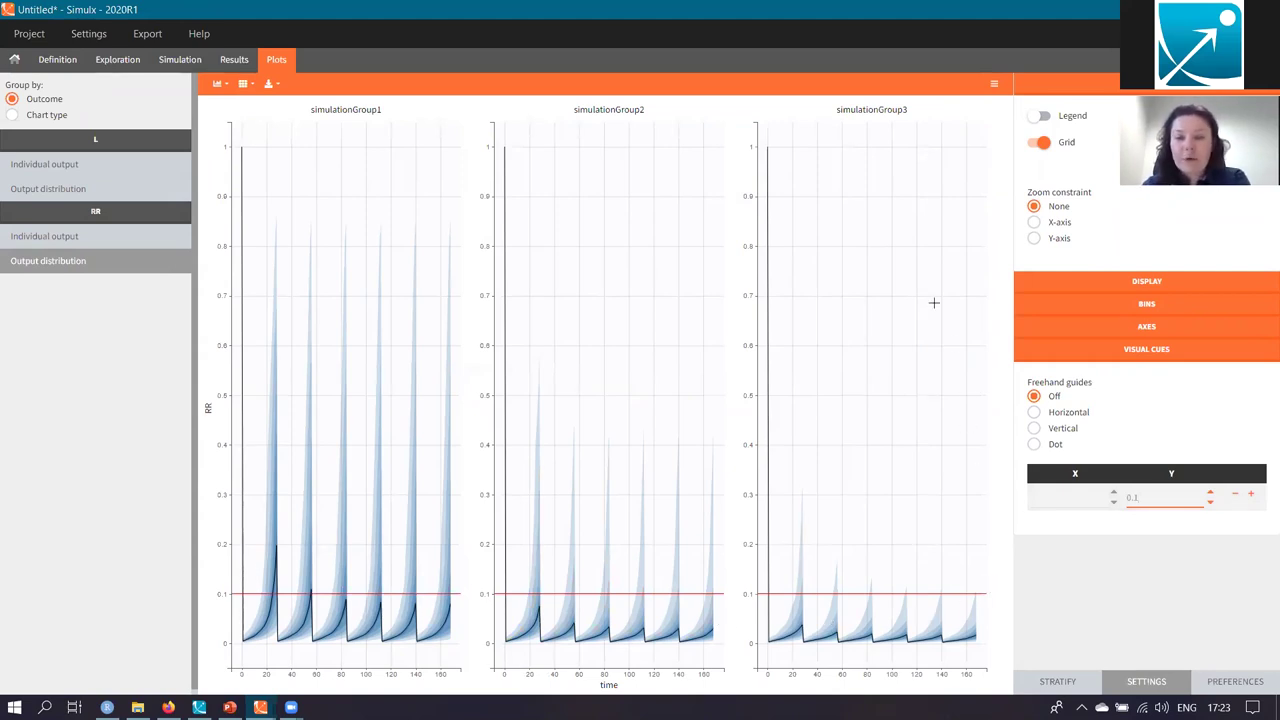
pyautogui.click(1057, 582)
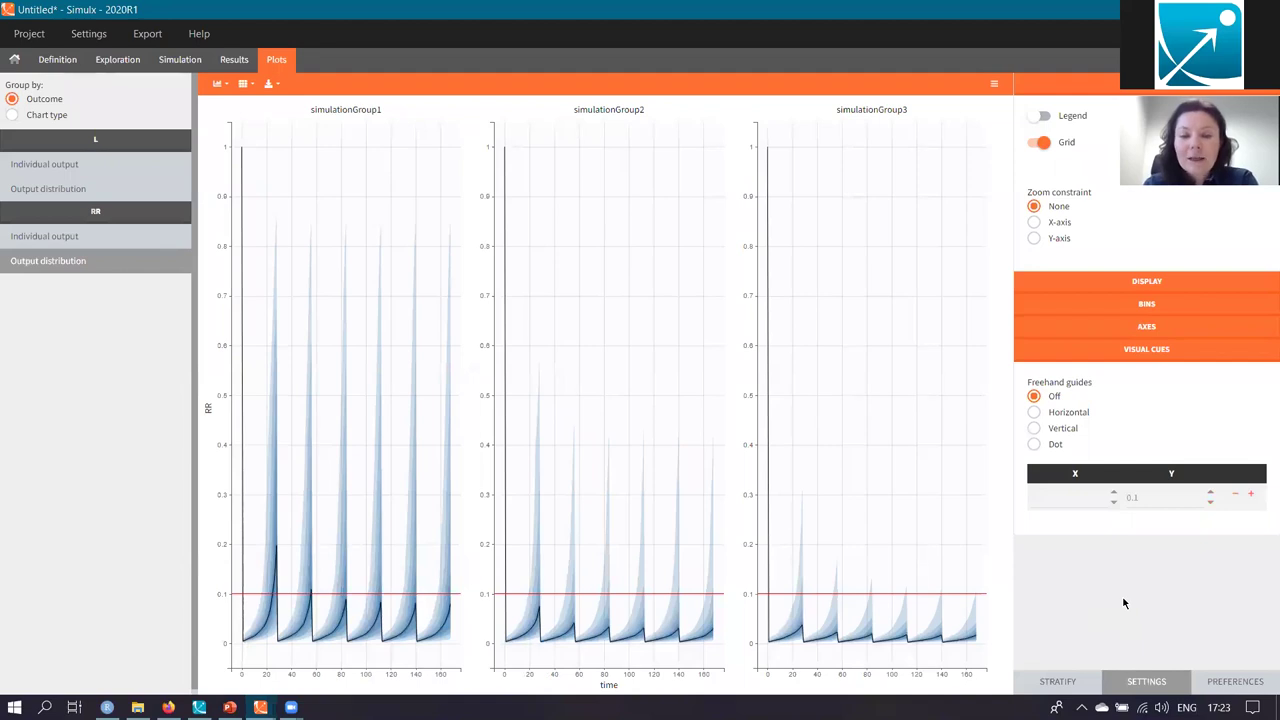
# Return to the Simulation setup and expand the Outcomes & endpoints section
pyautogui.click(179, 67)
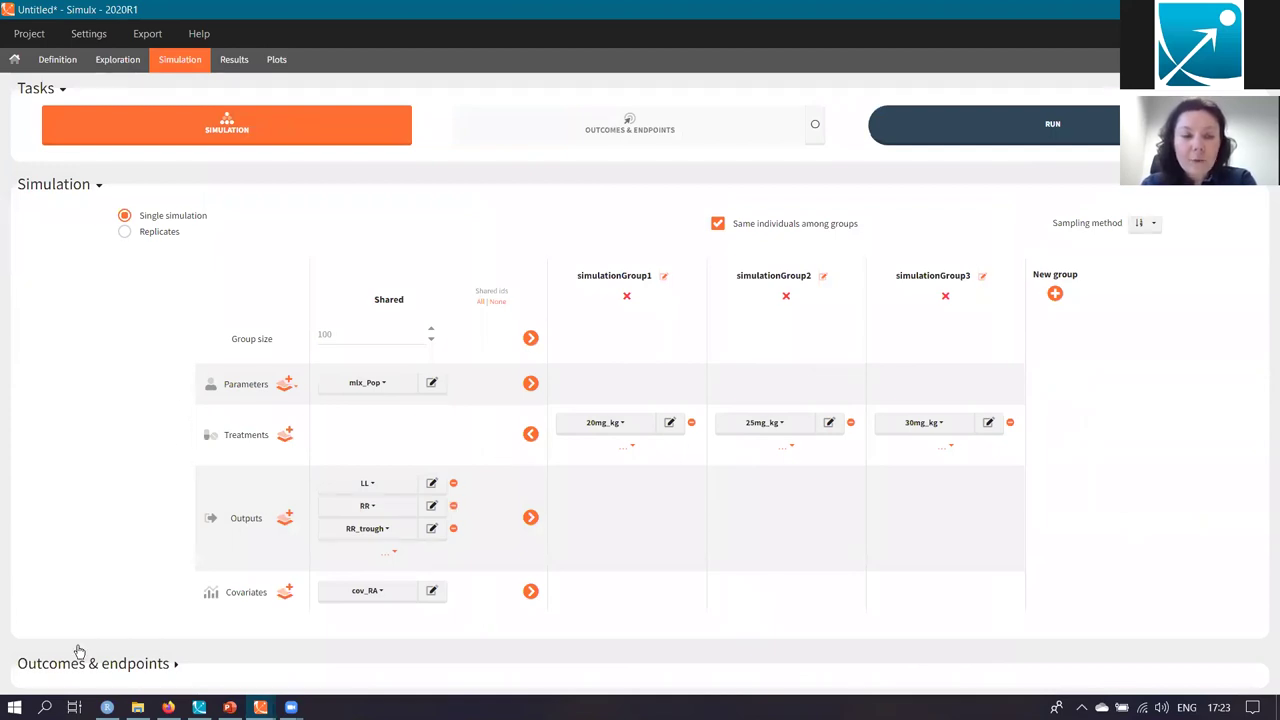
pyautogui.click(148, 666)
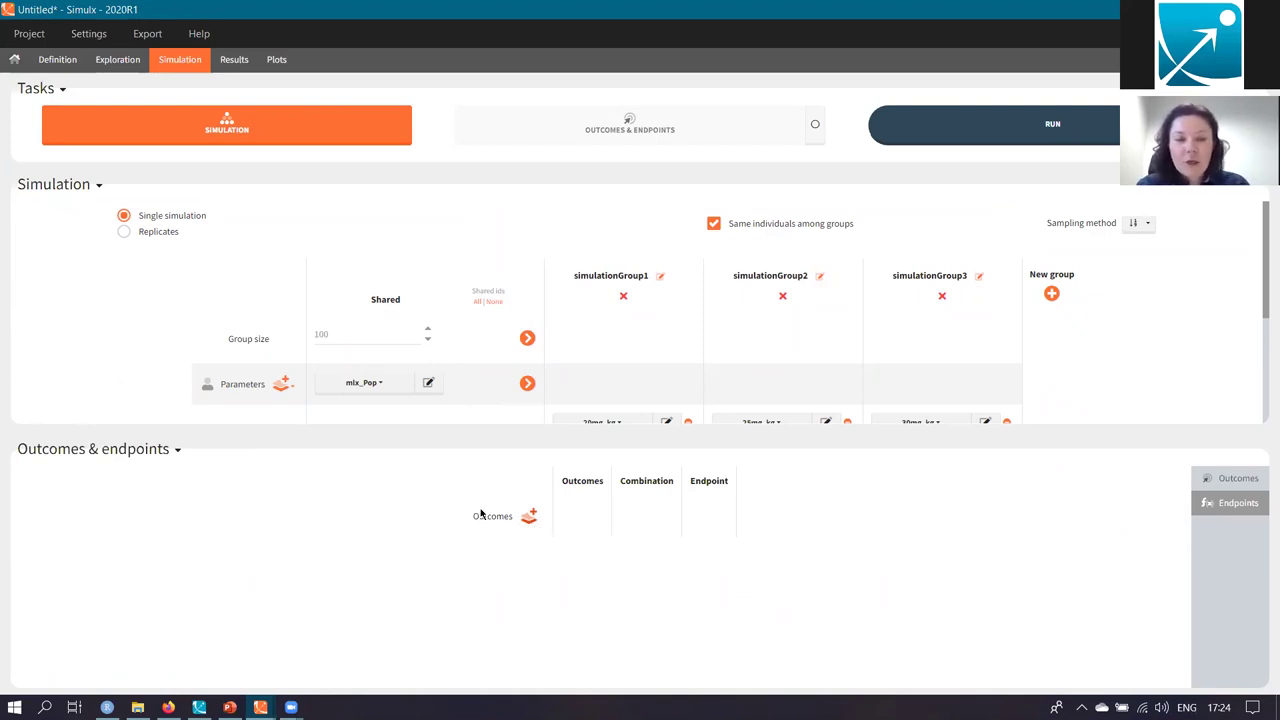
# Create outcome1 from RR_trough, average value per id, with threshold ≤ 0.1
pyautogui.click(530, 526)
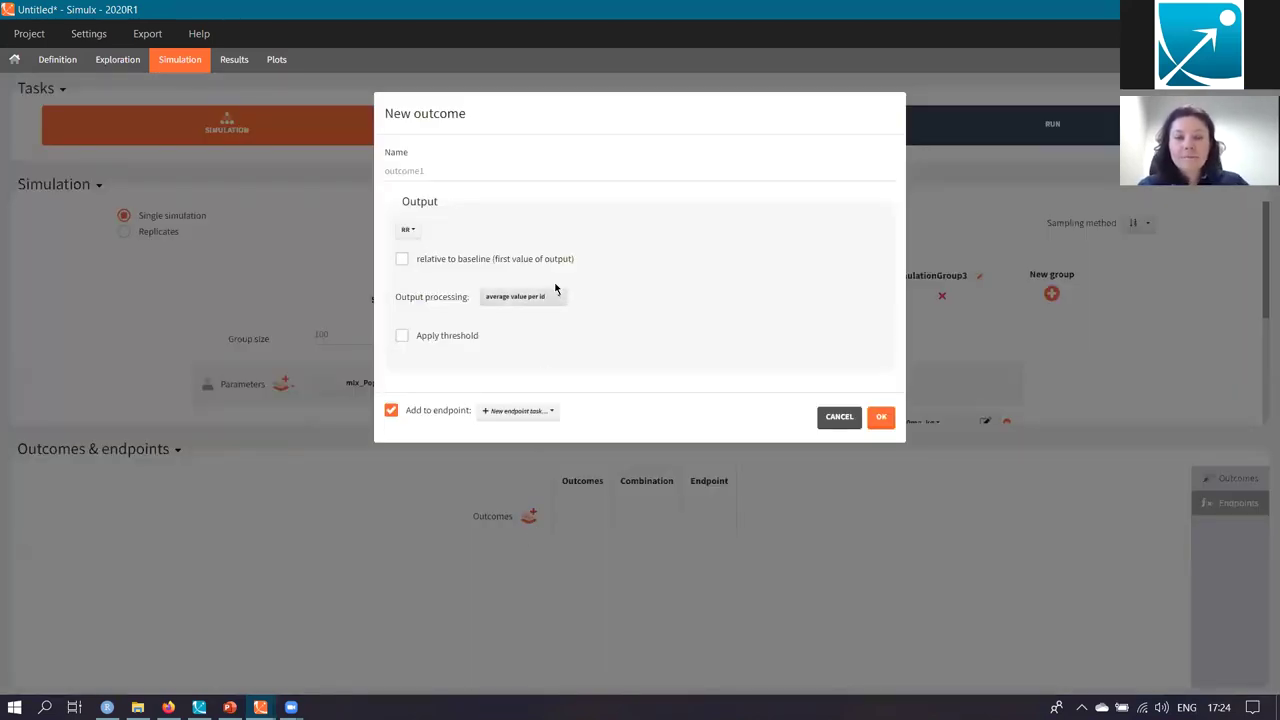
pyautogui.click(409, 231)
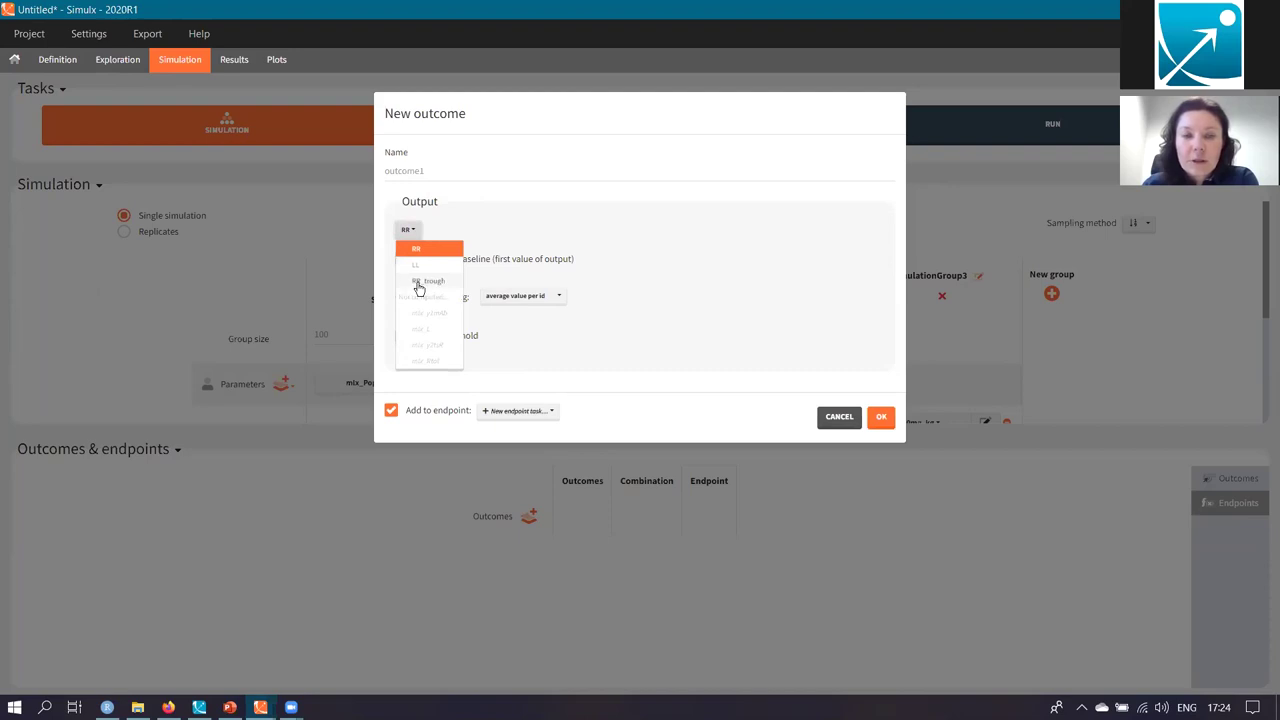
pyautogui.click(430, 282)
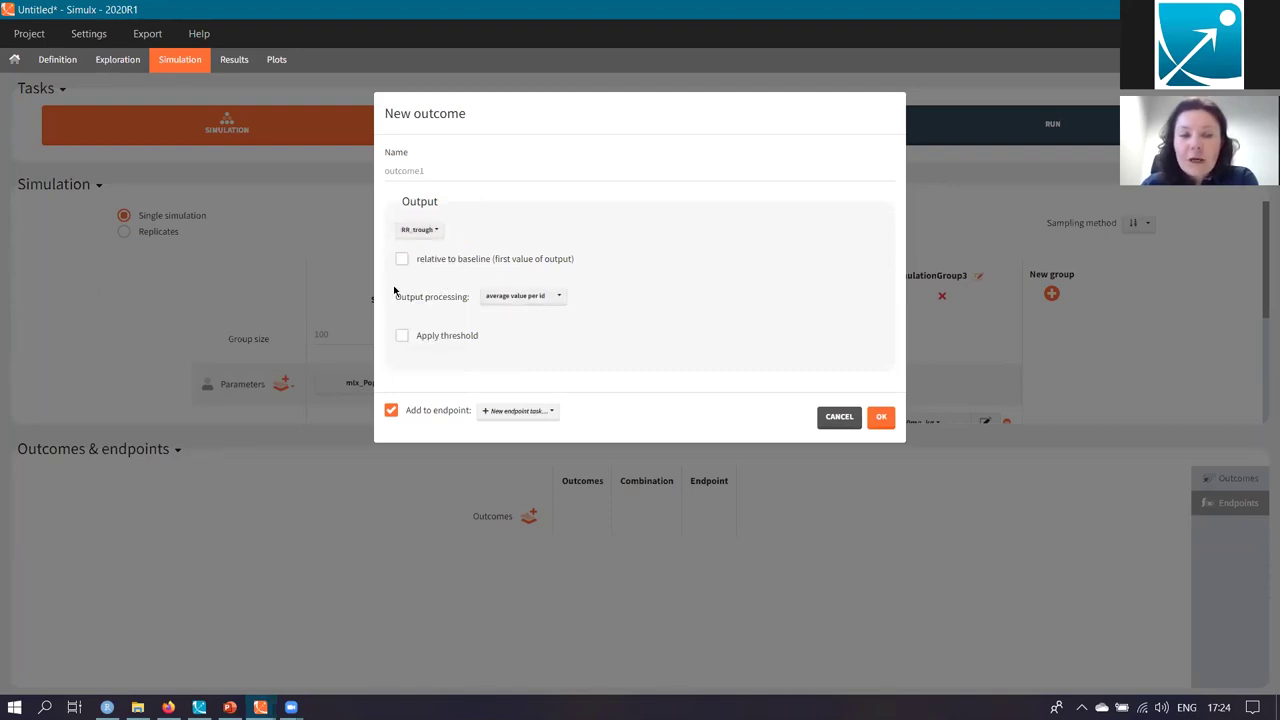
pyautogui.click(555, 296)
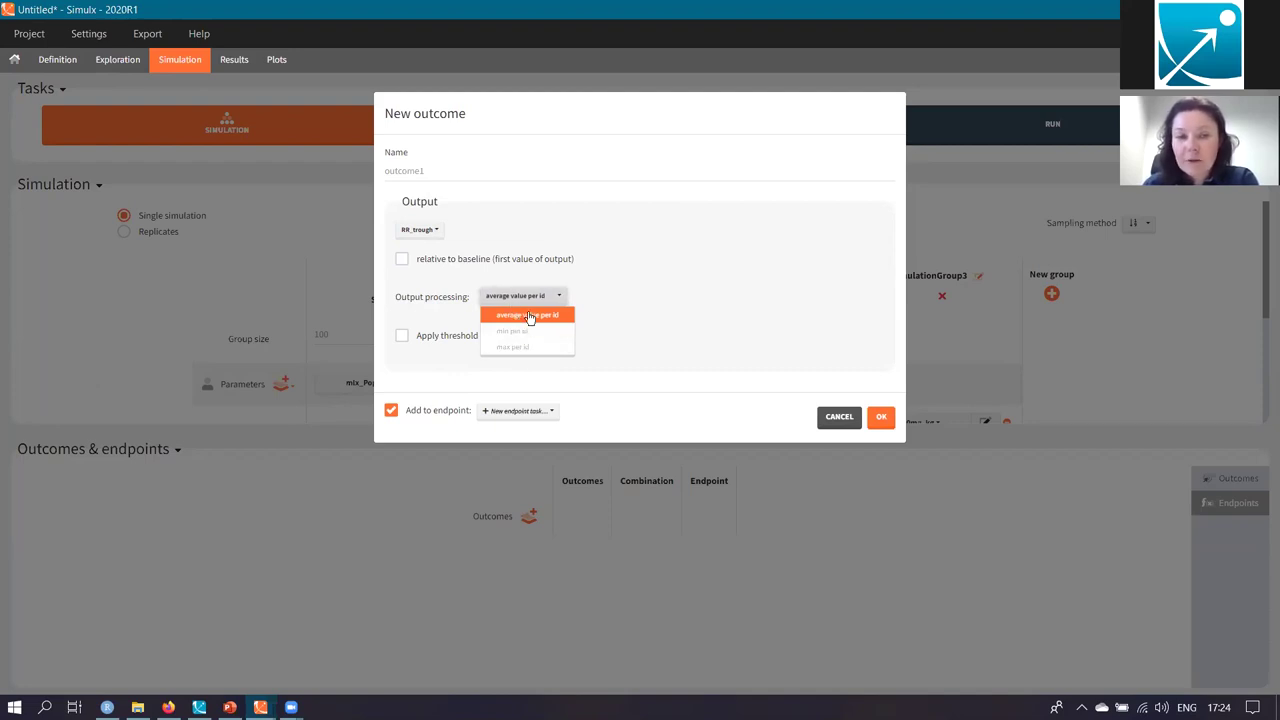
pyautogui.click(528, 317)
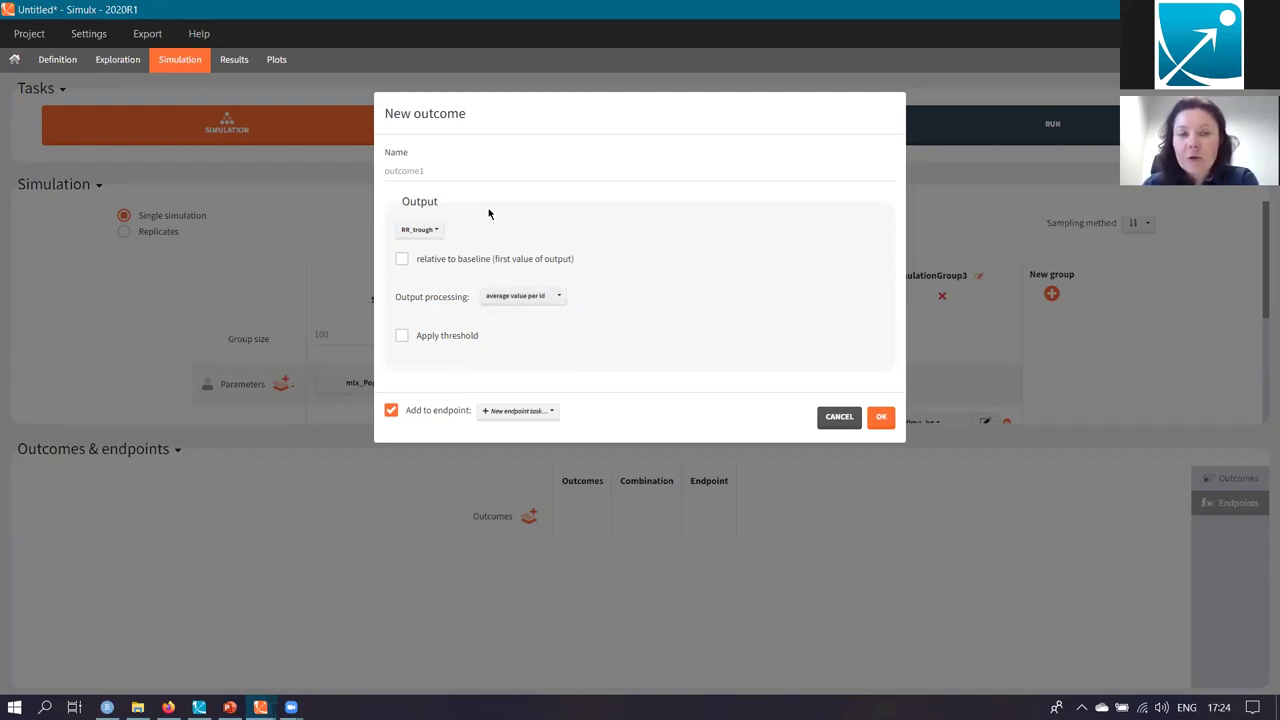
pyautogui.click(401, 335)
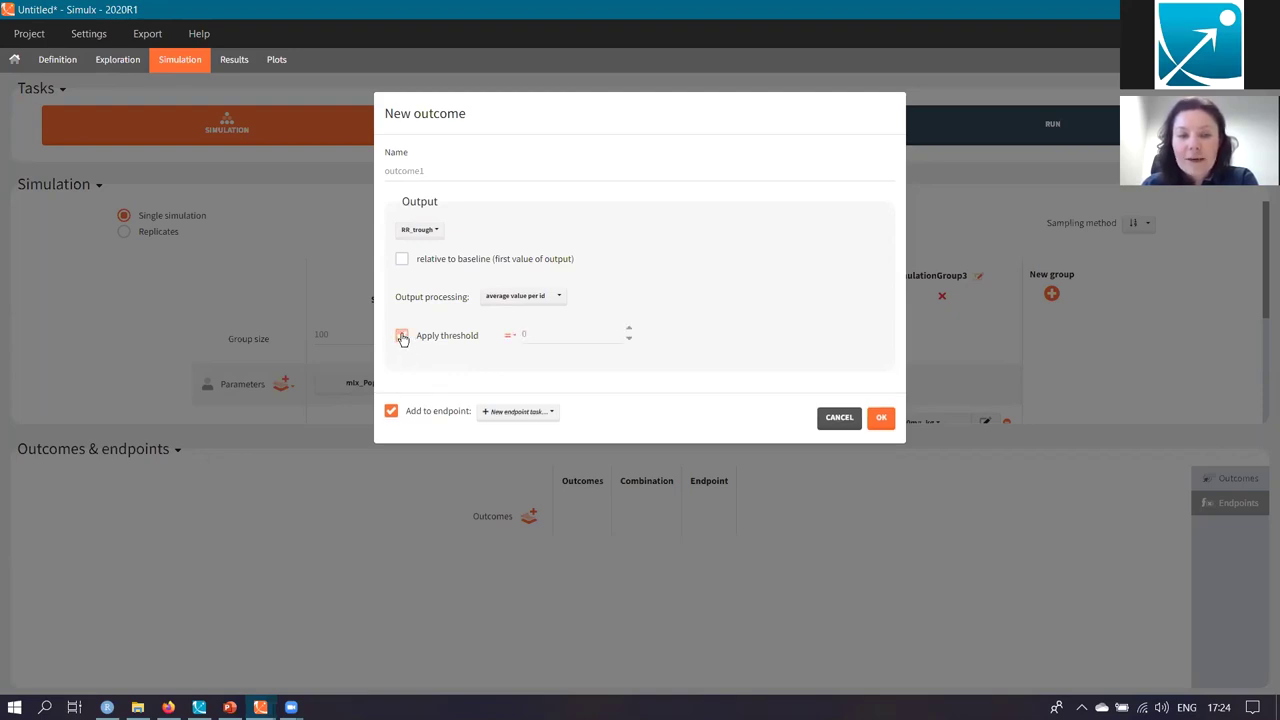
pyautogui.click(509, 341)
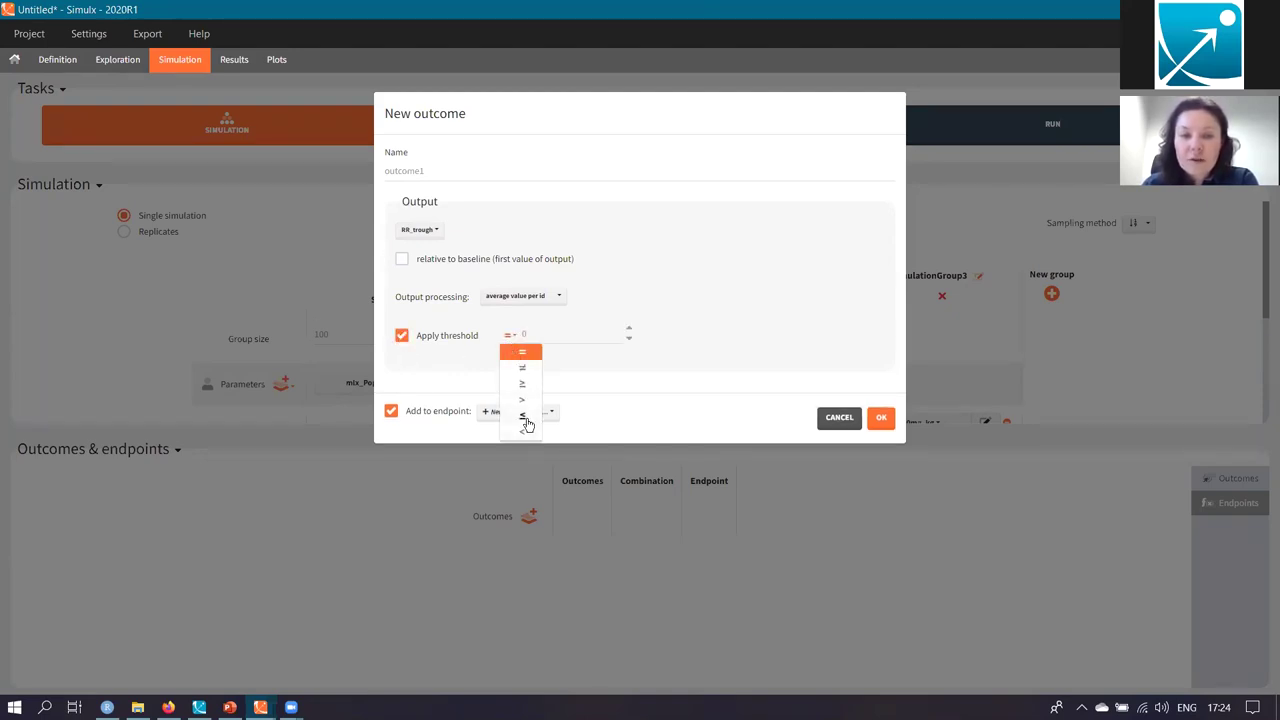
pyautogui.click(523, 420)
pyautogui.click(549, 334)
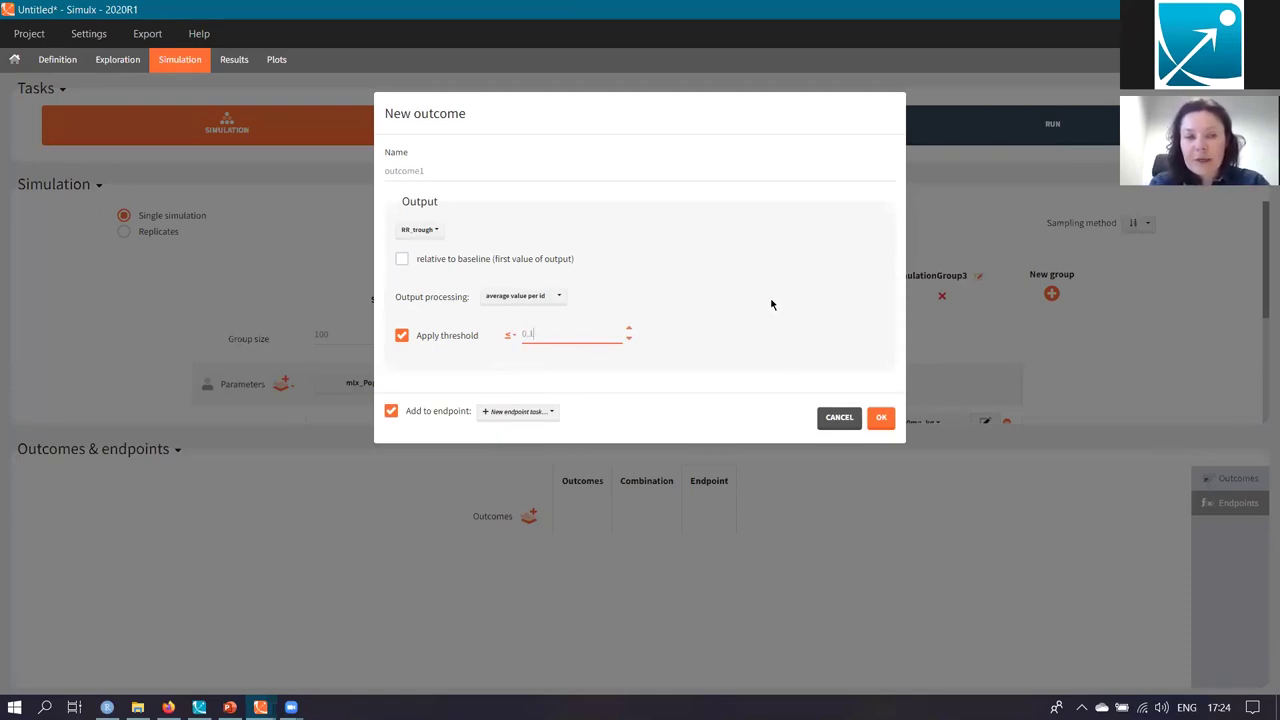
pyautogui.click(664, 319)
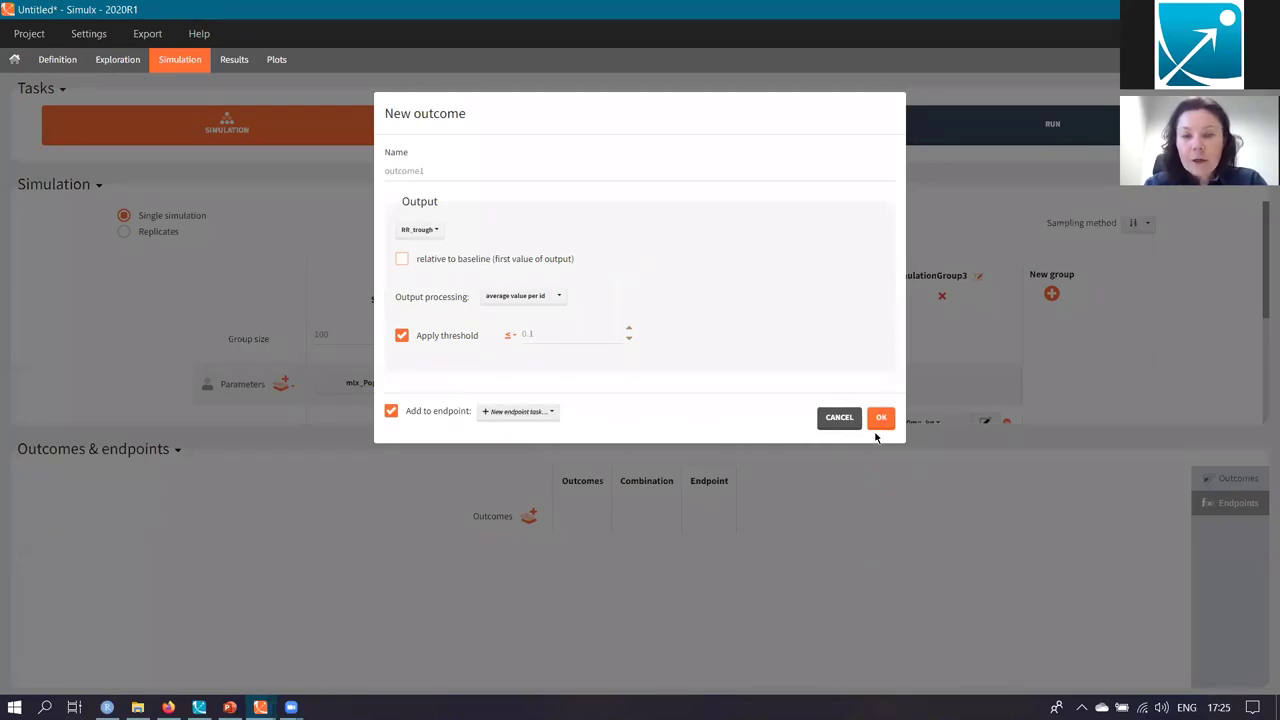
pyautogui.click(881, 420)
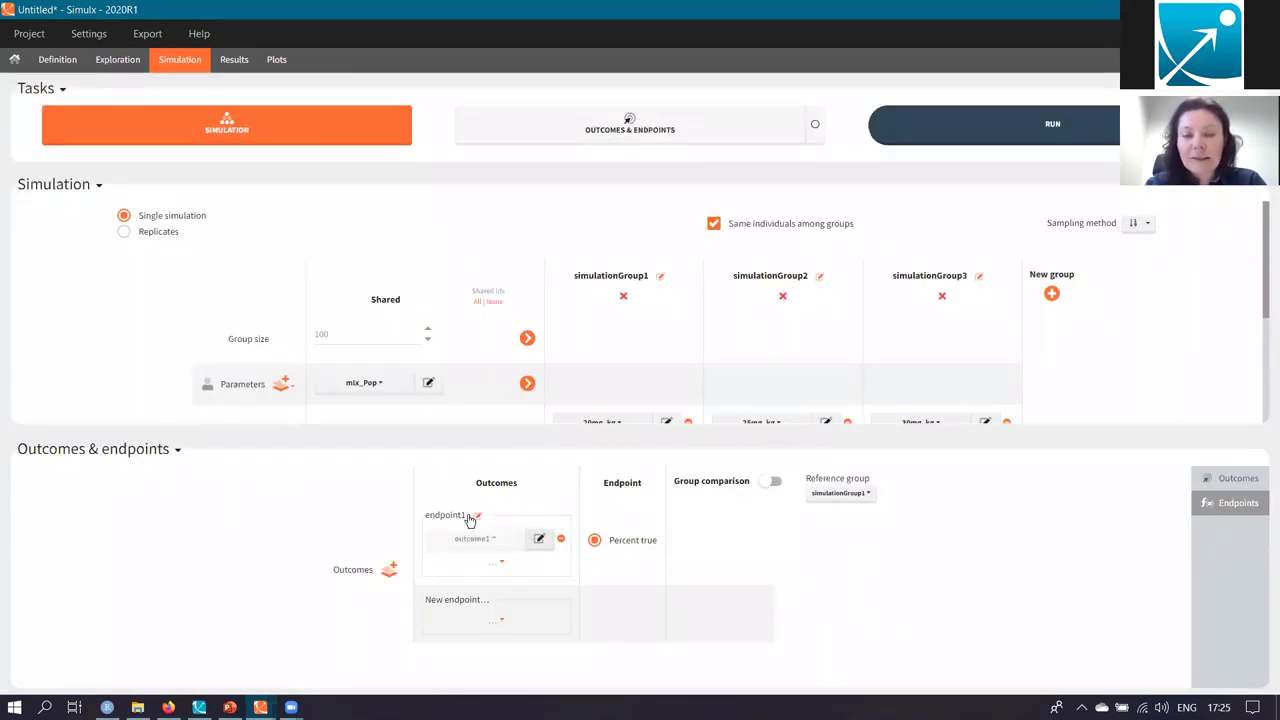
pyautogui.click(497, 565)
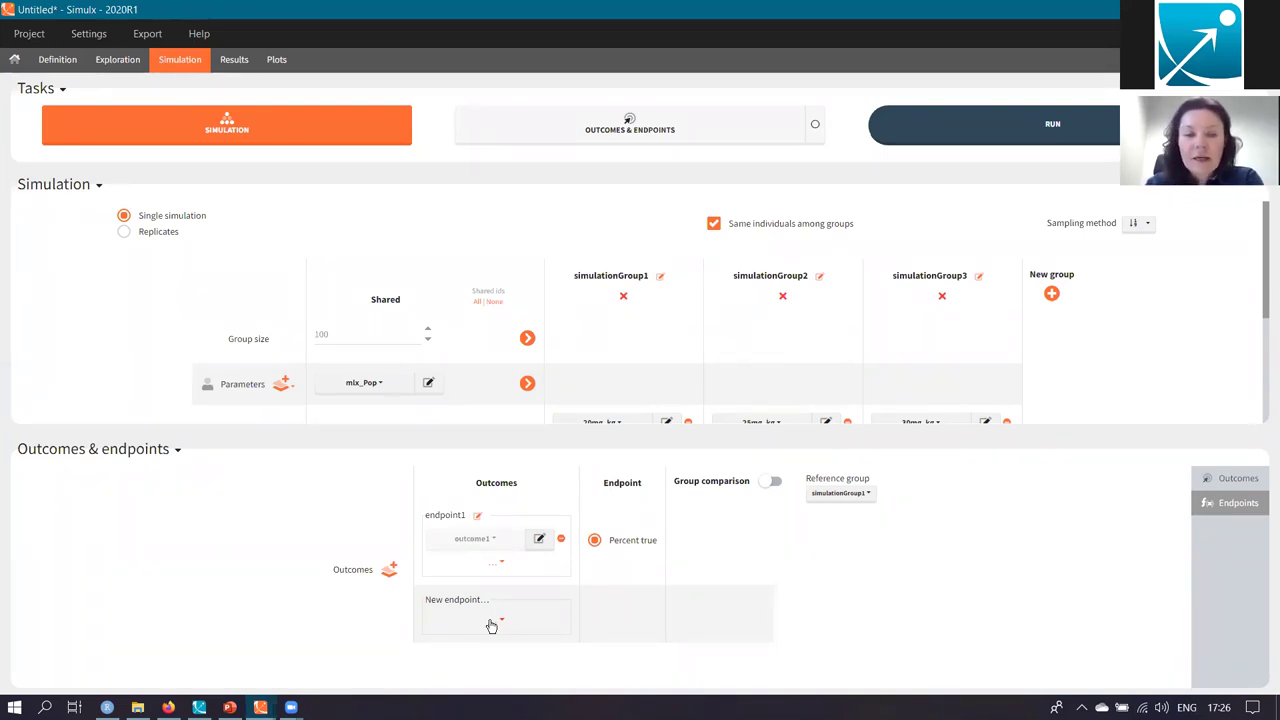
# Create outcome2 for a new endpoint from LL, using the maximum value per id
pyautogui.click(496, 623)
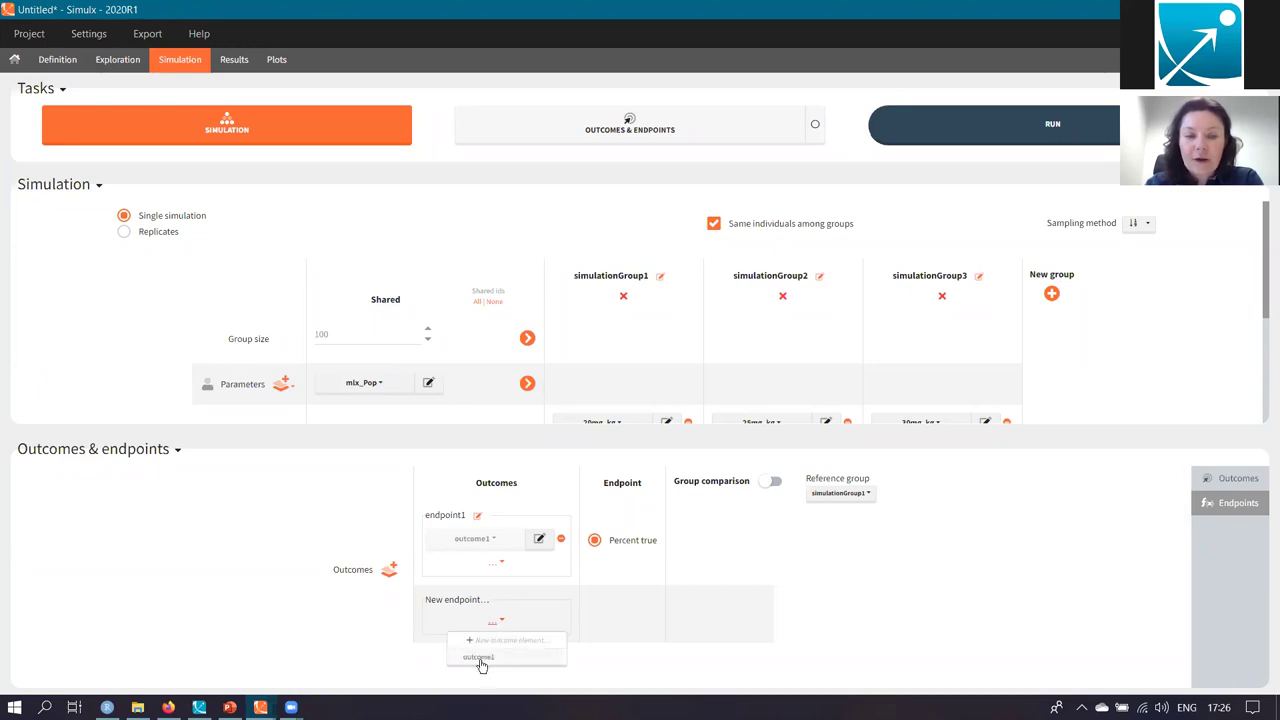
pyautogui.click(491, 641)
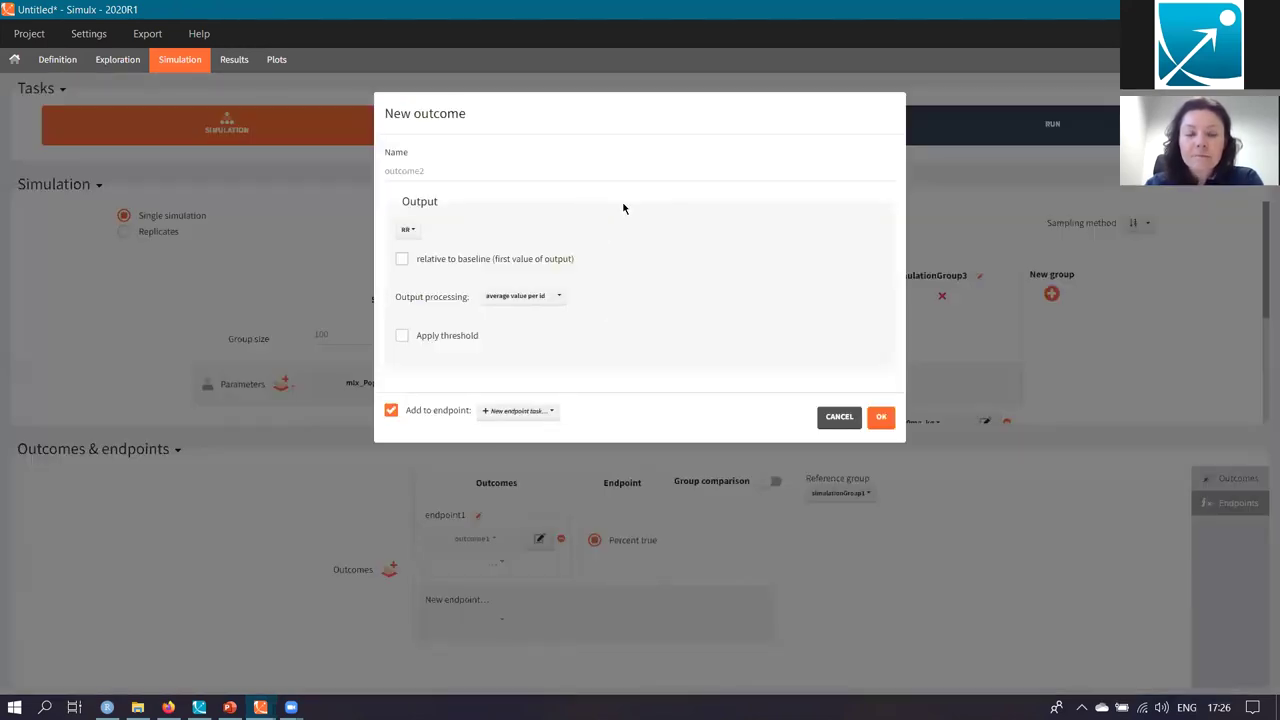
pyautogui.click(410, 233)
pyautogui.click(410, 272)
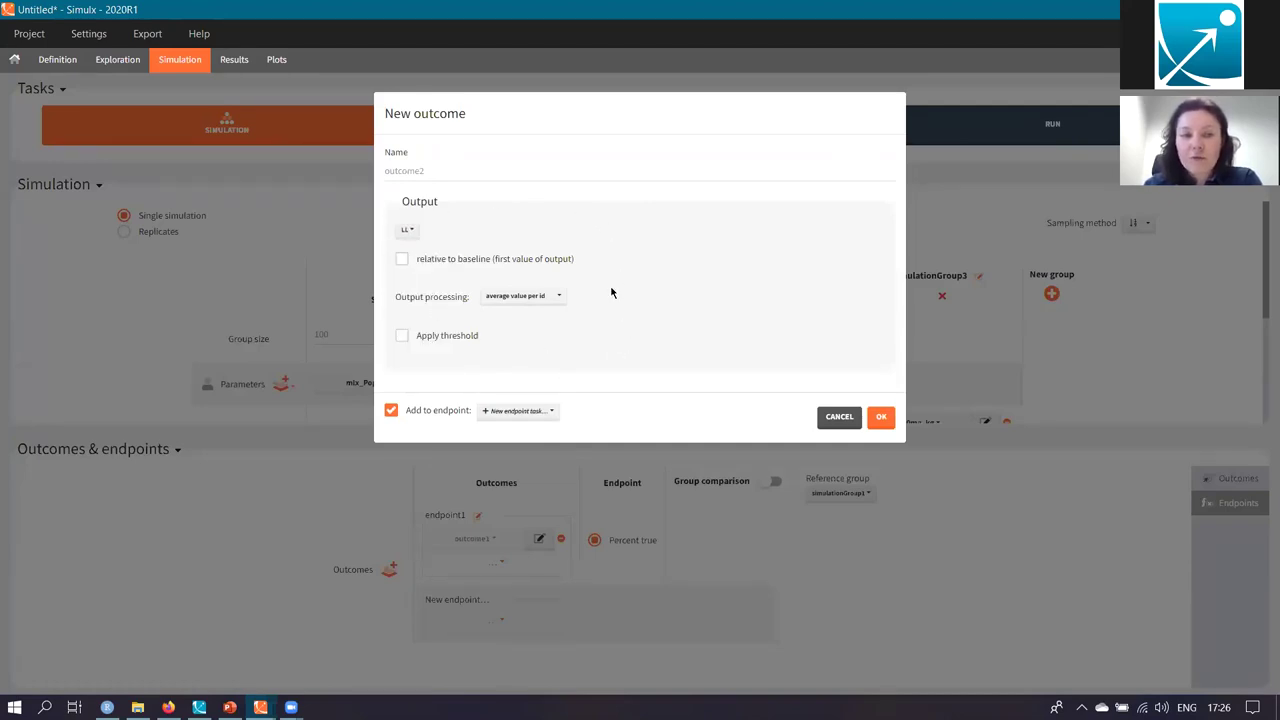
pyautogui.click(530, 298)
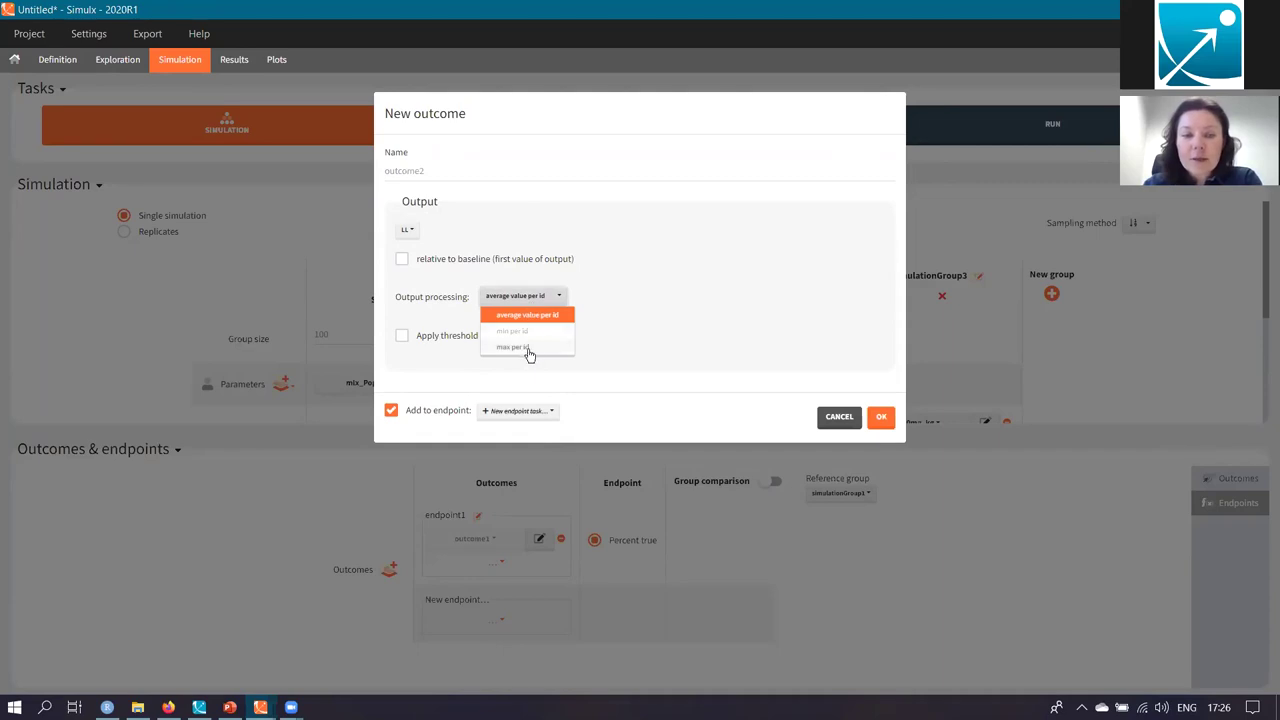
pyautogui.click(520, 347)
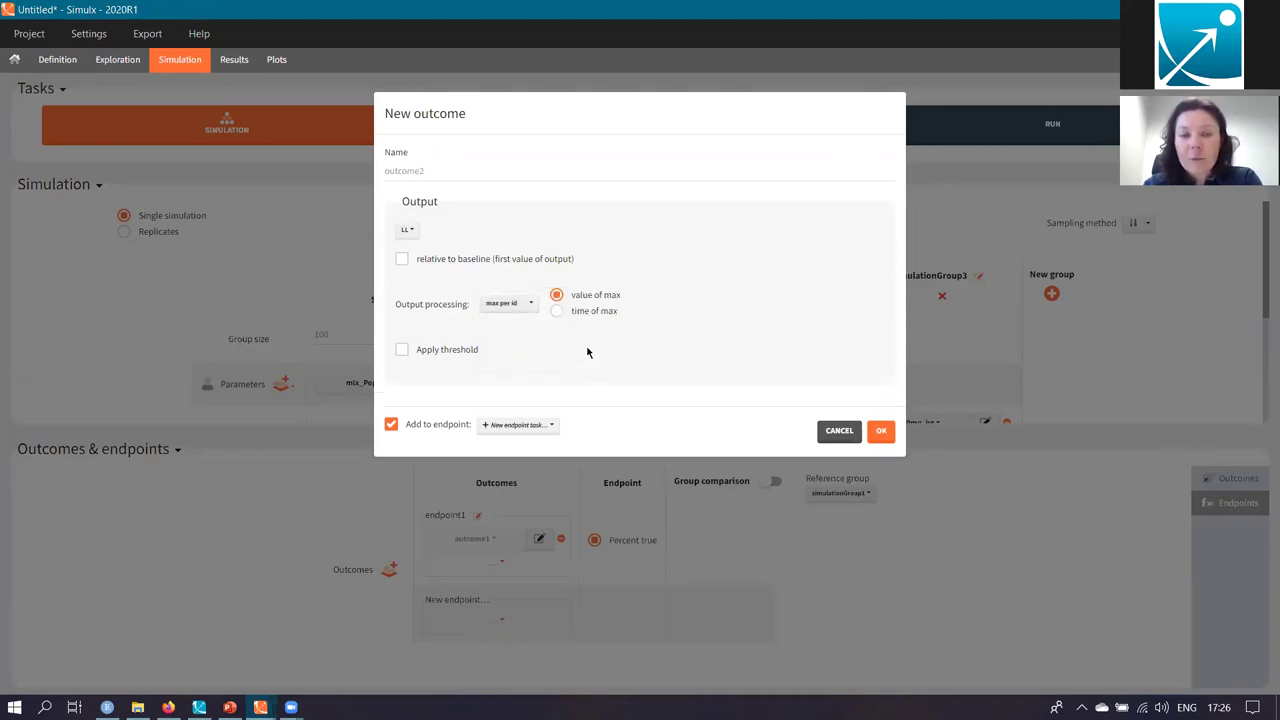
pyautogui.click(881, 431)
# Summarise endpoint2 with the Median and compute the outcomes and endpoints
pyautogui.scroll(-1, 257, 523)
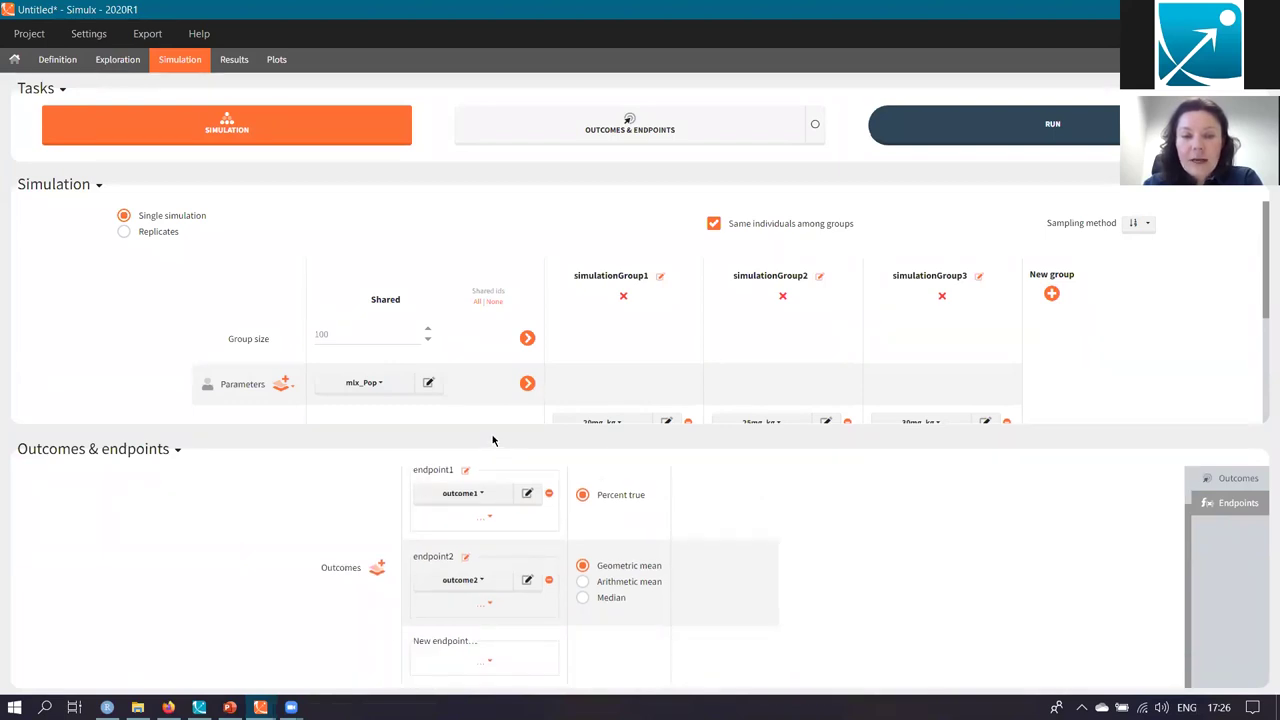
pyautogui.click(491, 430)
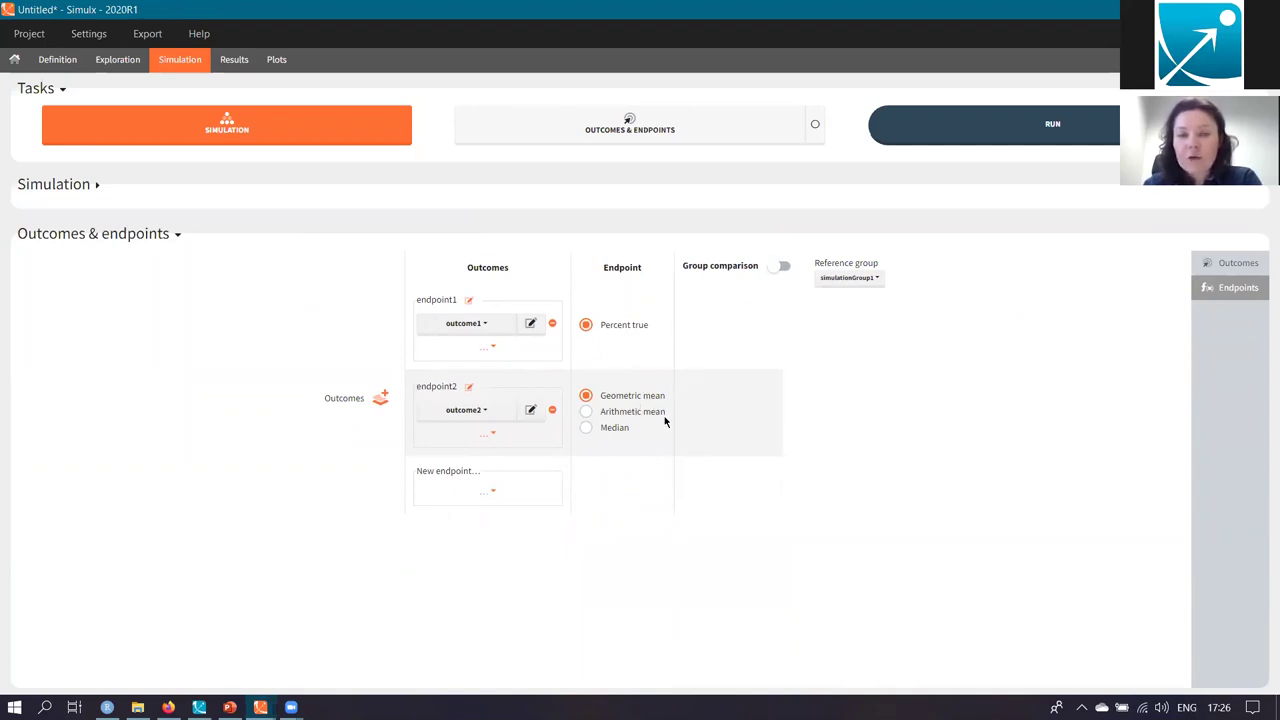
pyautogui.click(587, 428)
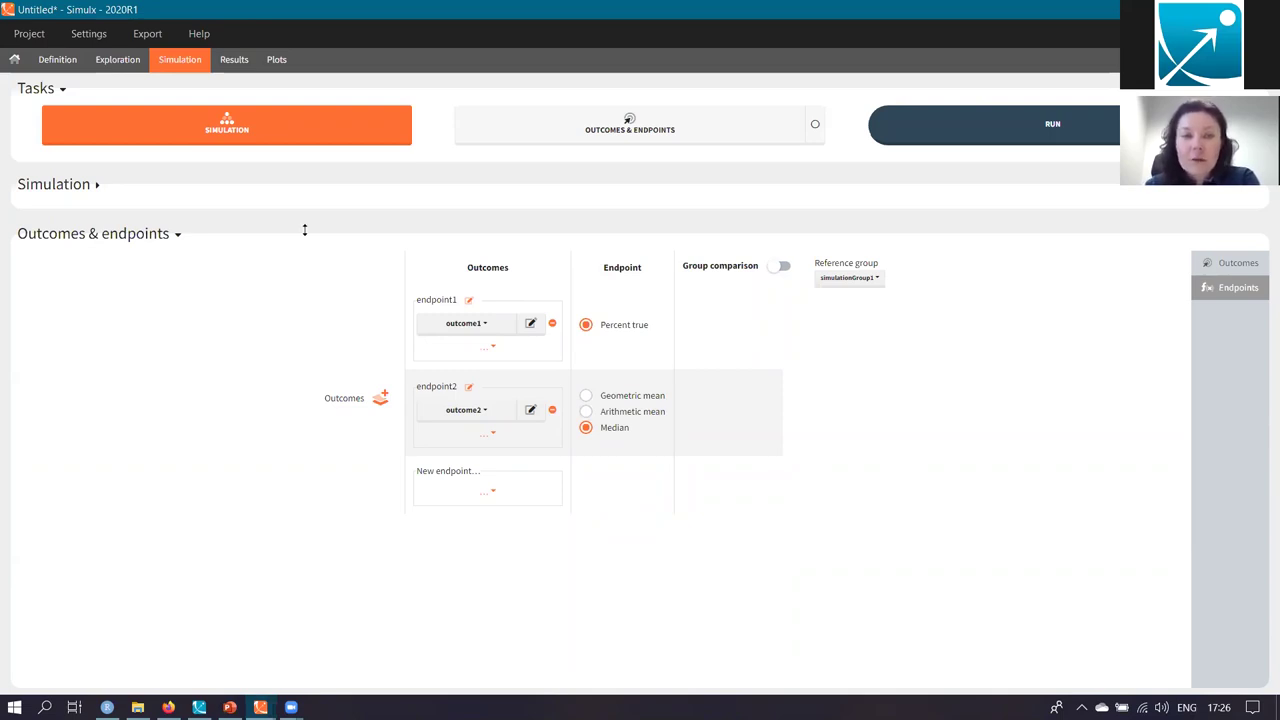
pyautogui.click(630, 121)
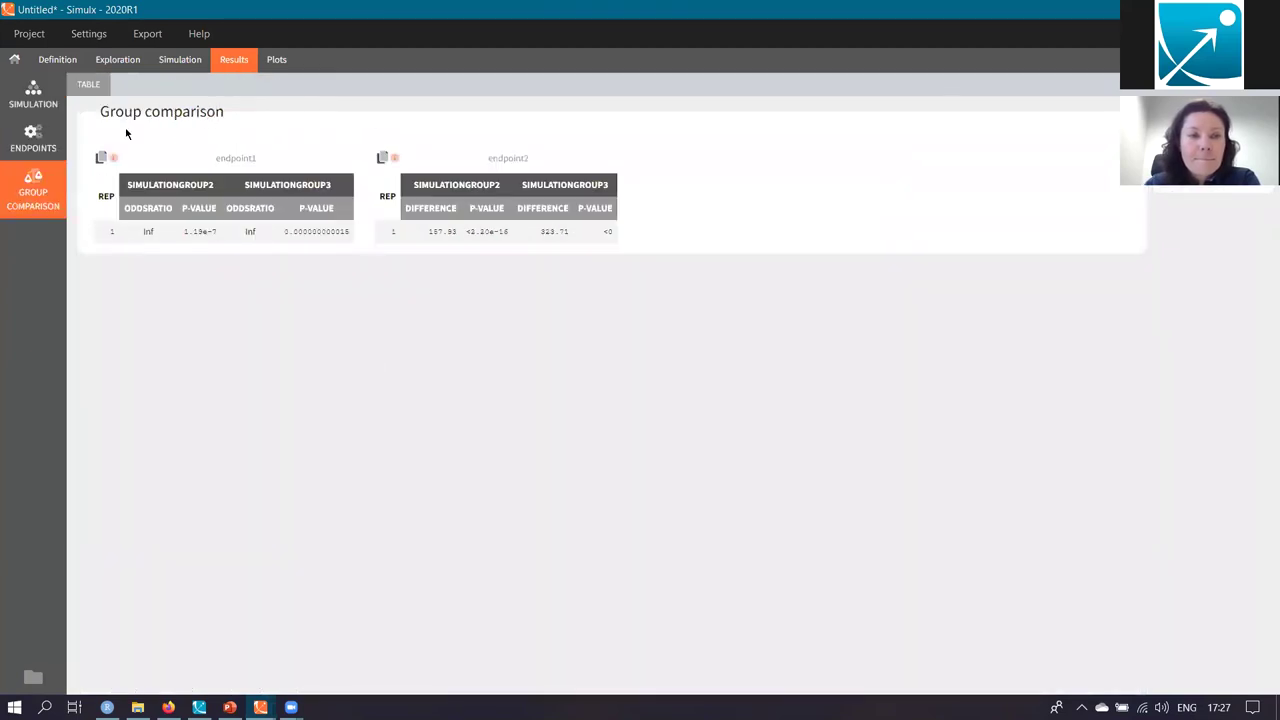
# Check the endpoints table (endpoint1 true for 88%, 82%, 95%), then open the Plots view
pyautogui.click(40, 136)
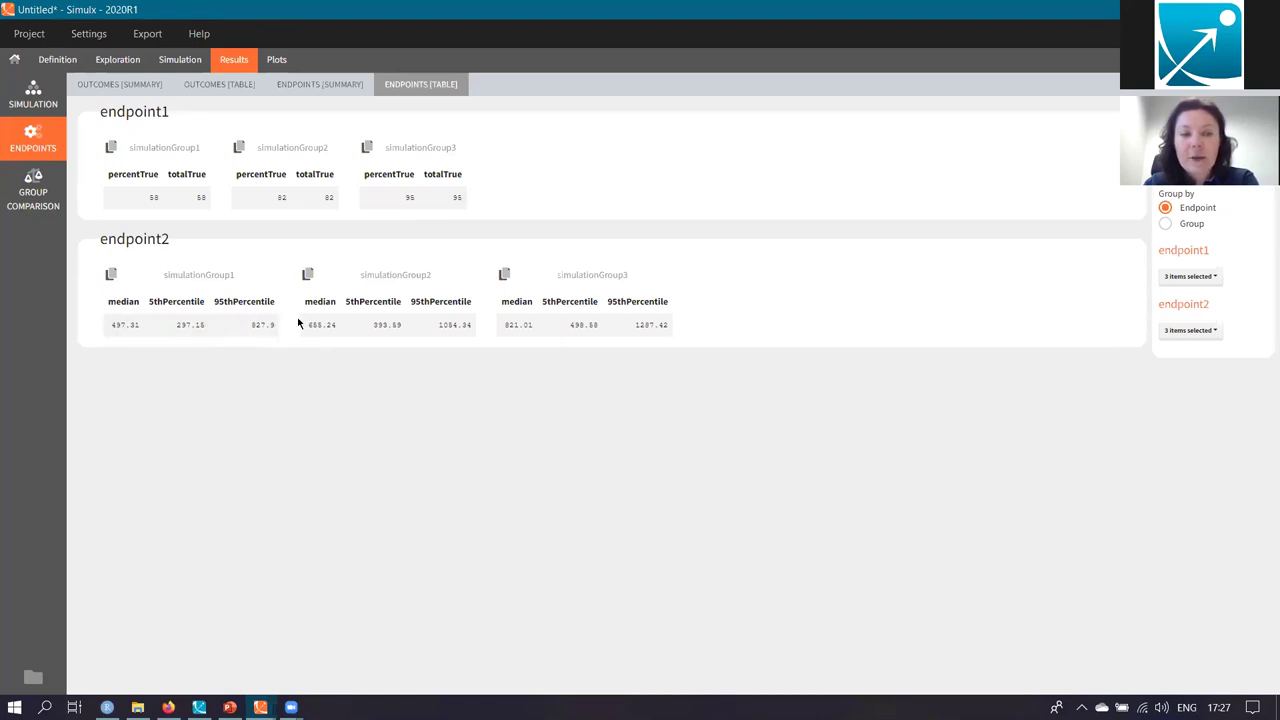
pyautogui.click(276, 60)
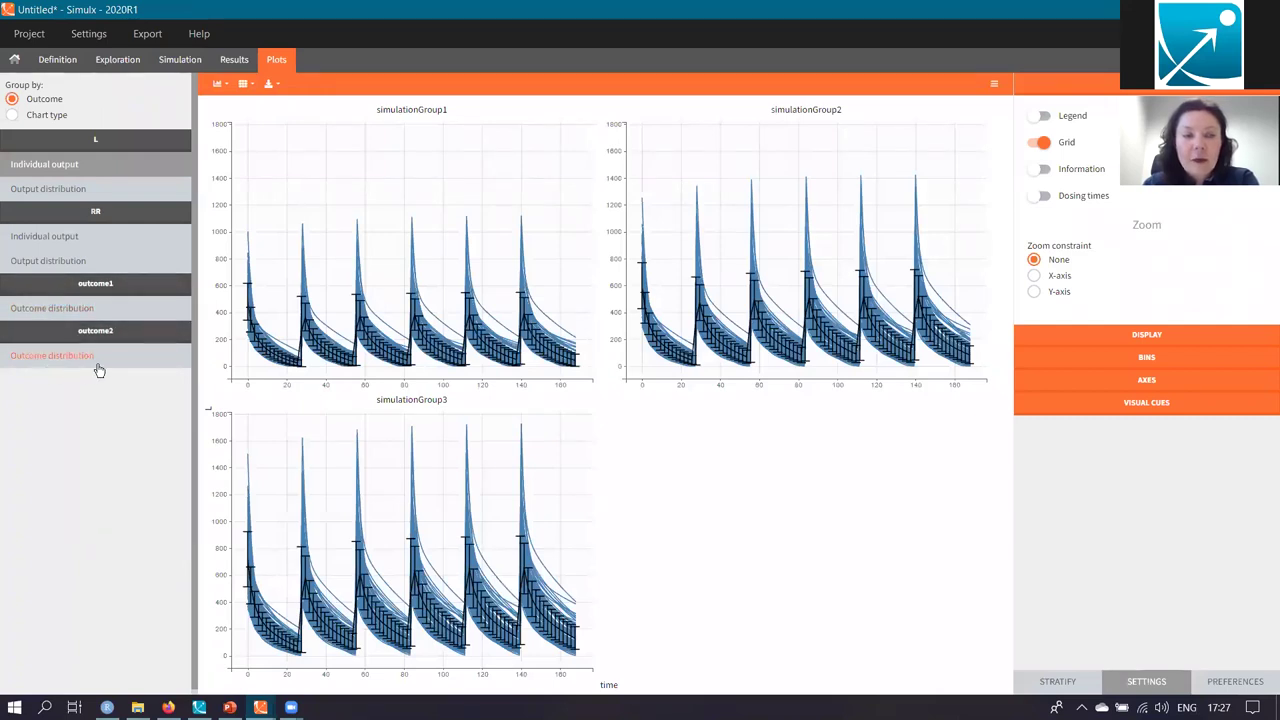
# Show outcome1 distribution as stacked bars in one row, then the outcome2 distribution histograms
pyautogui.click(80, 310)
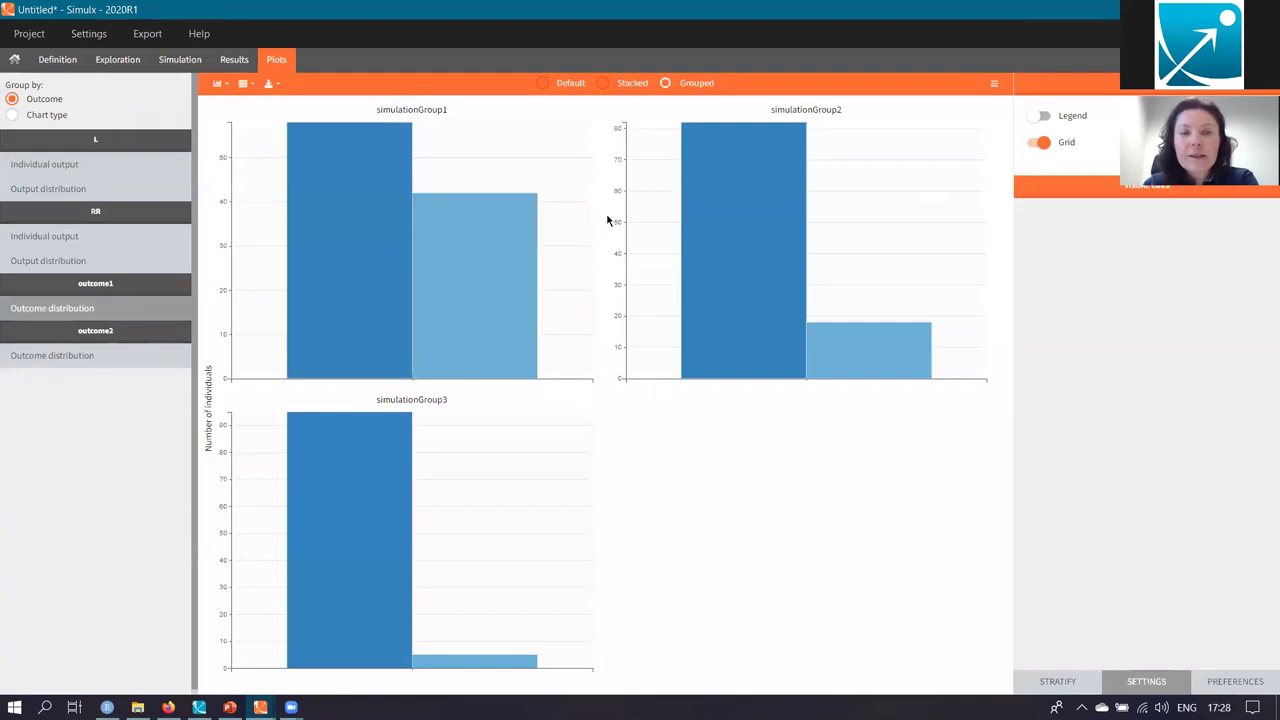
pyautogui.click(602, 83)
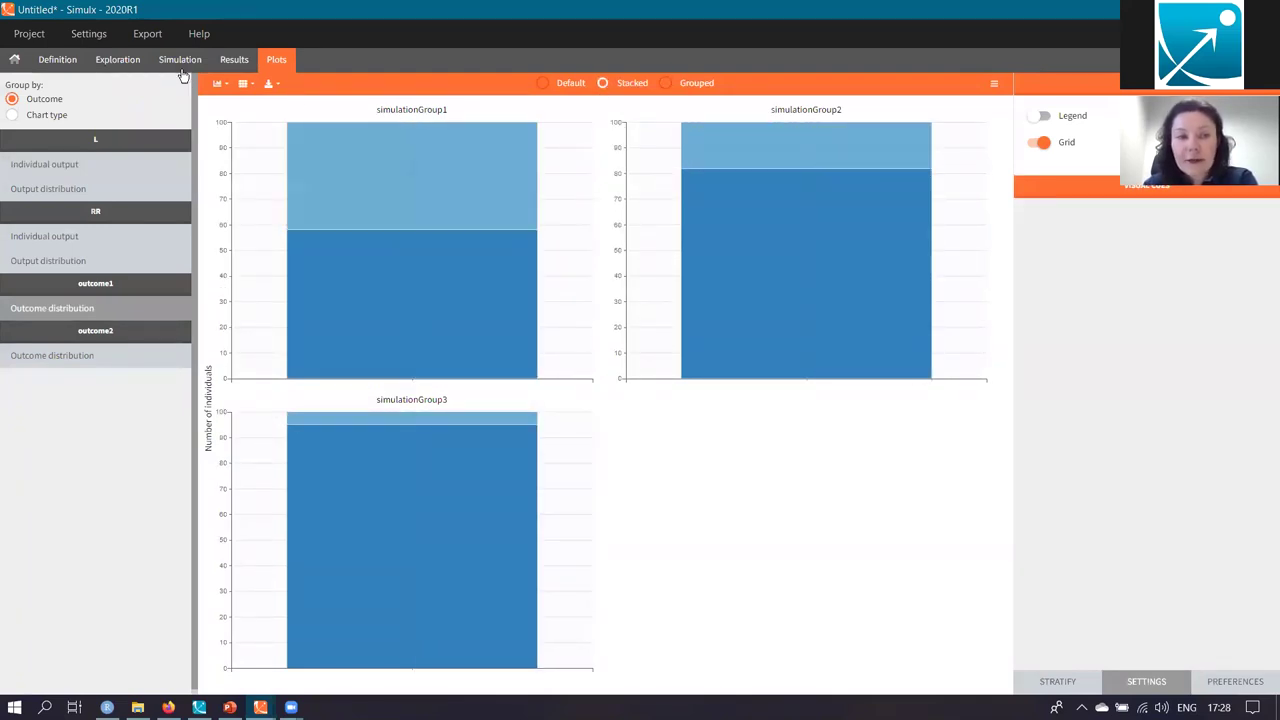
pyautogui.click(243, 83)
pyautogui.click(266, 100)
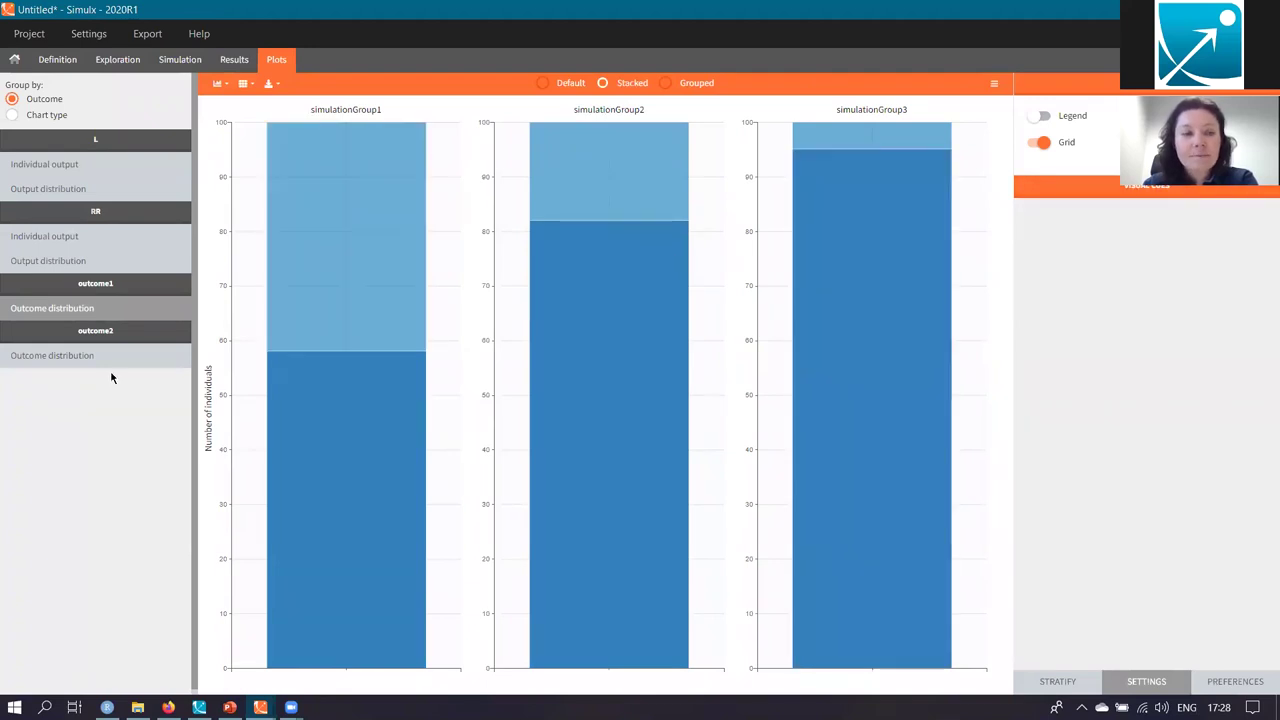
pyautogui.click(46, 359)
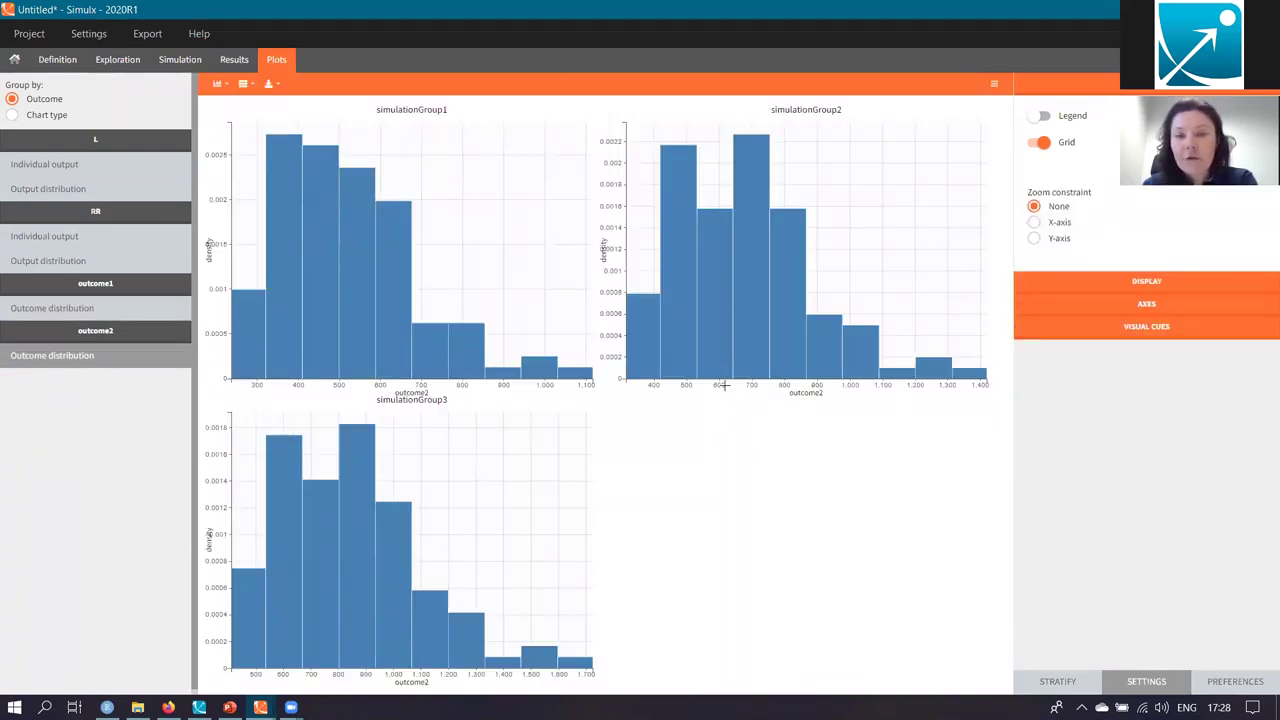
# Display outcome2 as three side-by-side boxplots with the same y-axis limits, then return to setup
pyautogui.click(243, 83)
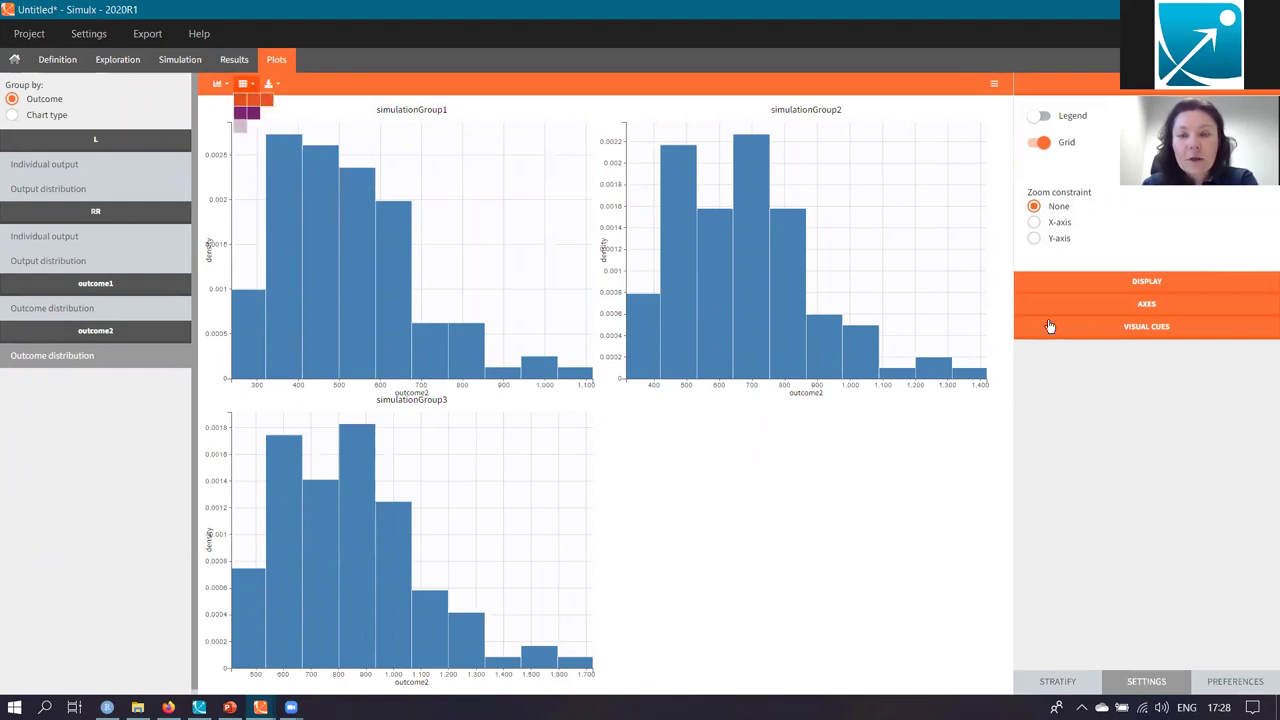
pyautogui.click(1146, 281)
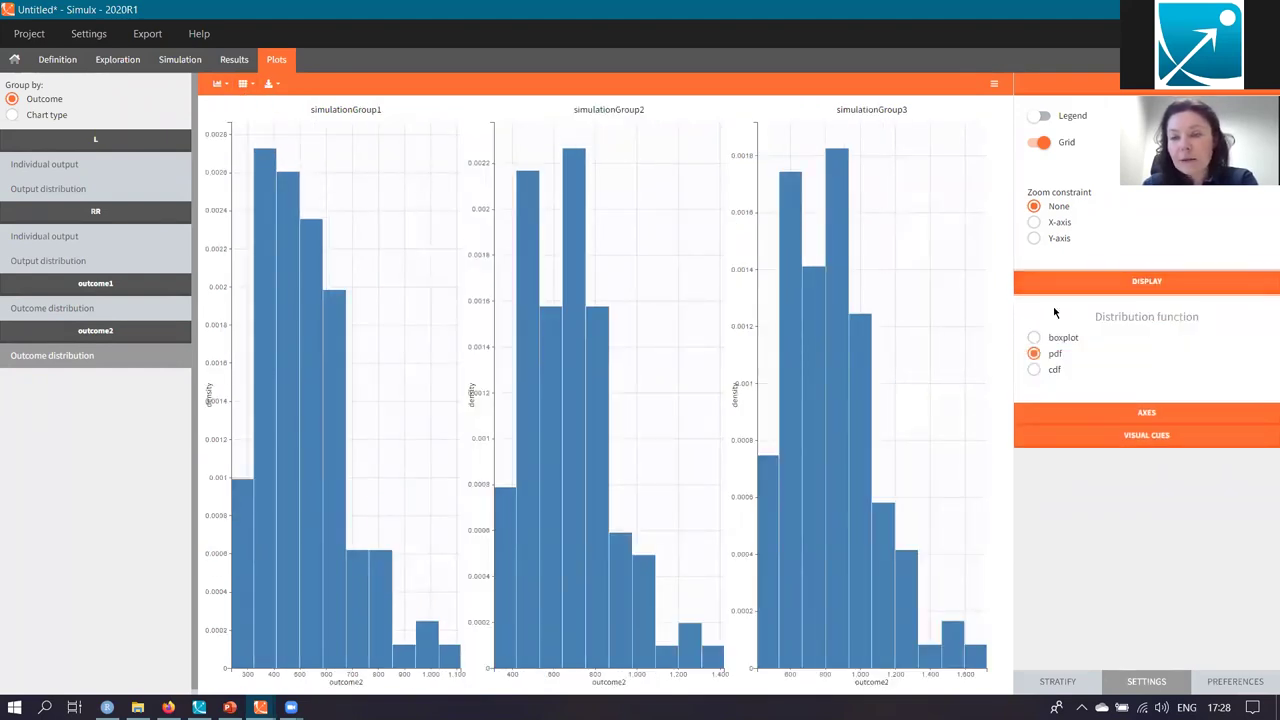
pyautogui.click(1034, 338)
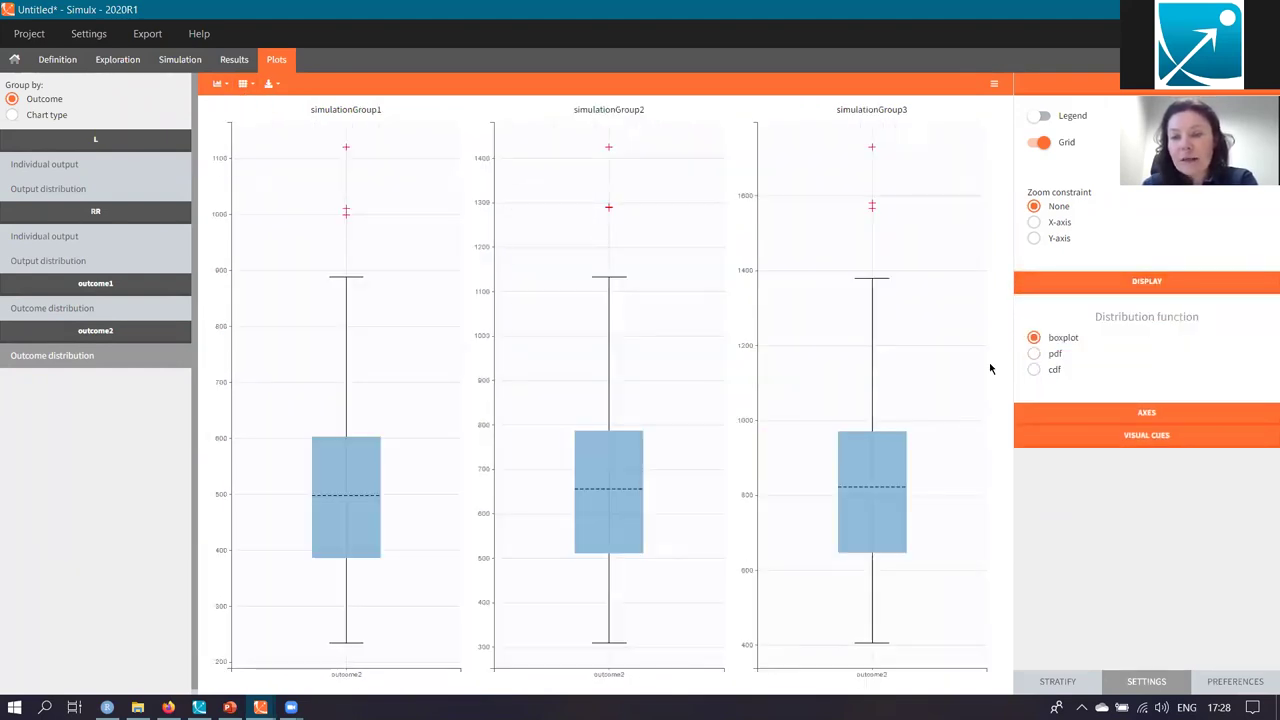
pyautogui.click(1074, 421)
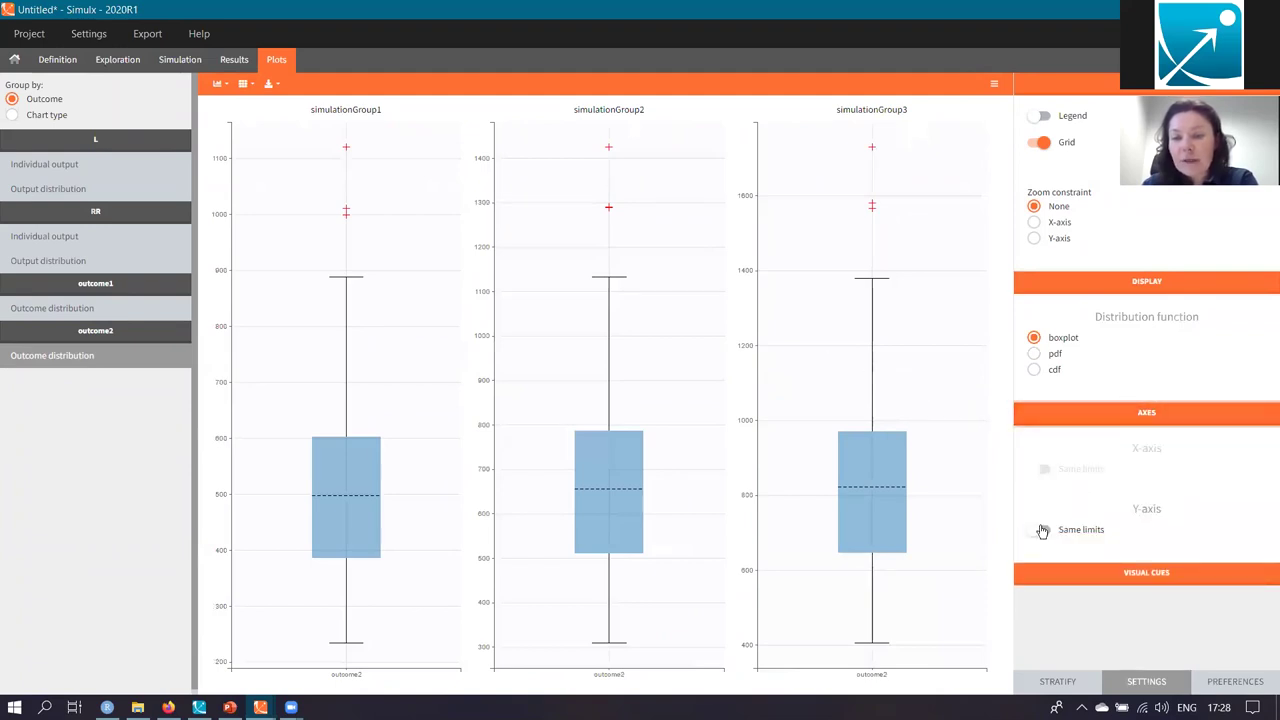
pyautogui.click(1039, 531)
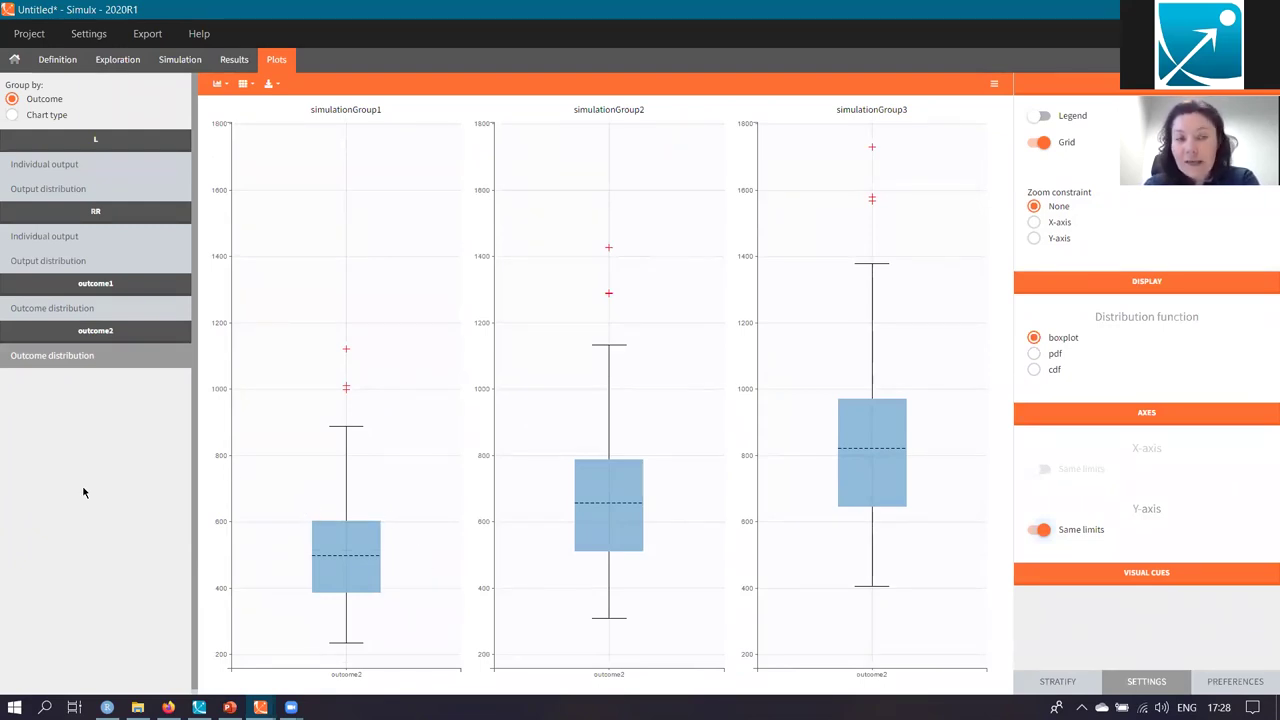
pyautogui.click(168, 62)
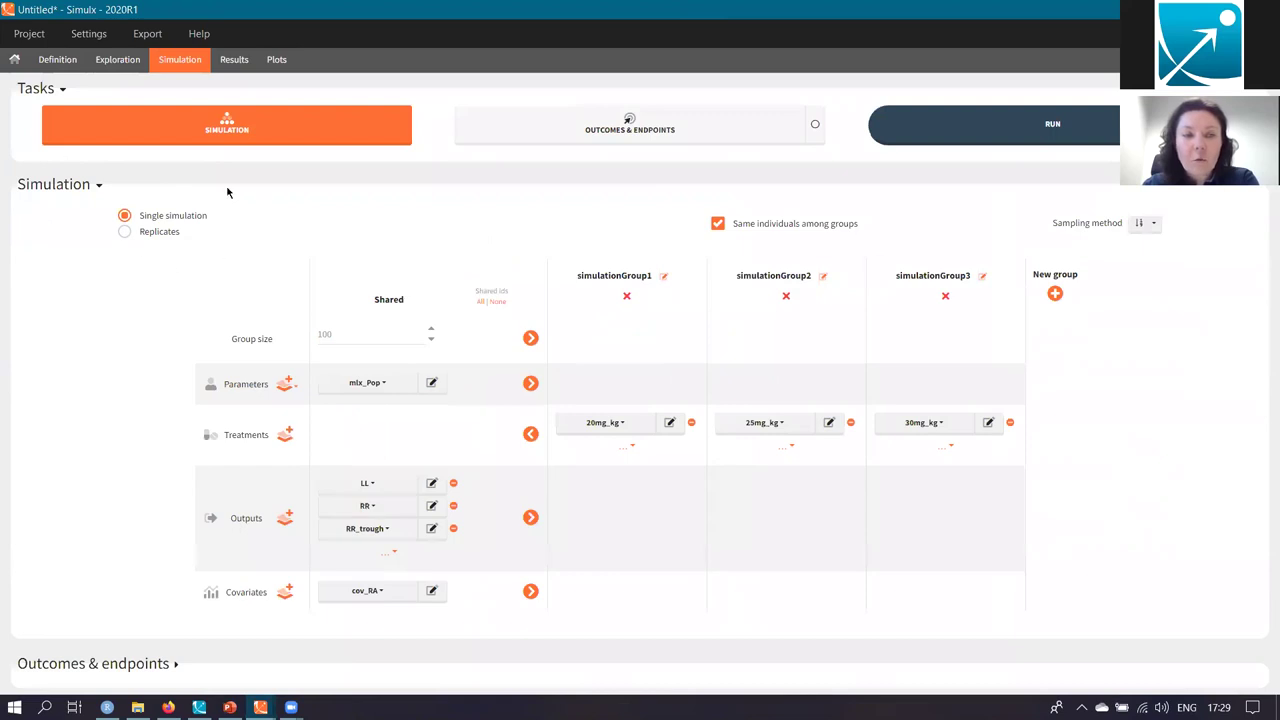
# Set 100 replicates with Same individuals among groups unchecked, then minimise Simulx
pyautogui.click(125, 233)
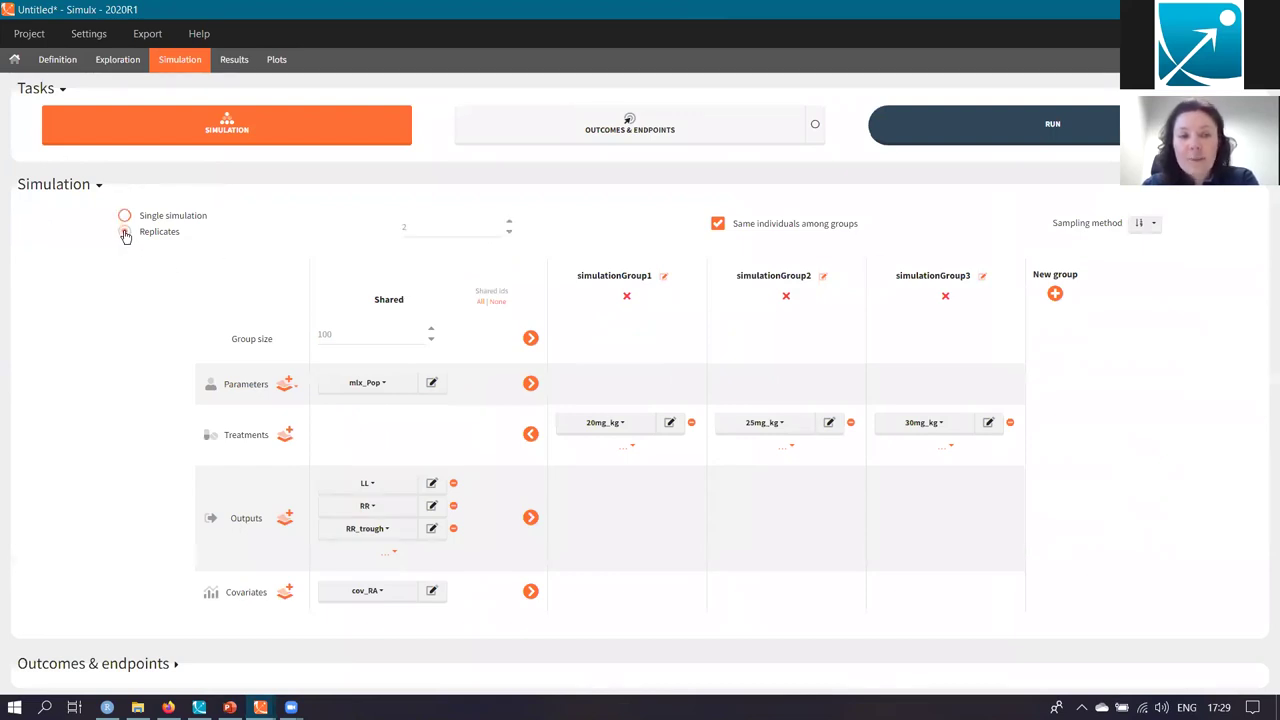
pyautogui.doubleClick(407, 226)
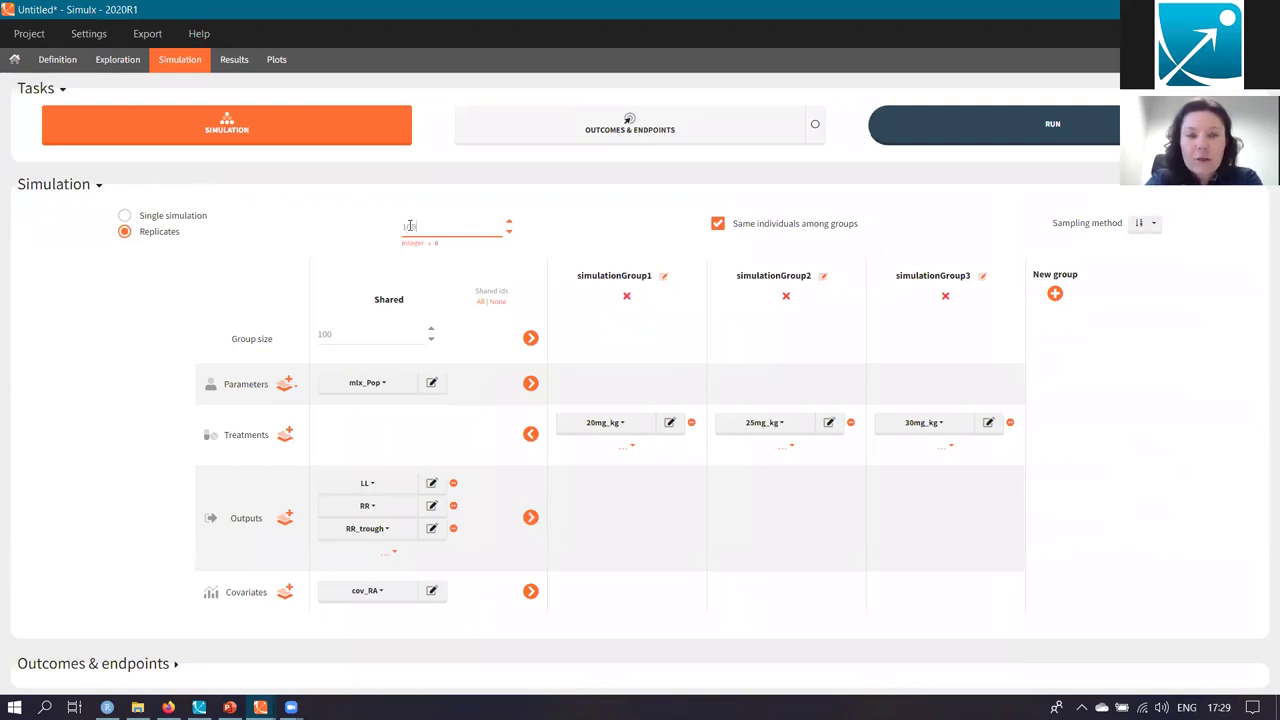
pyautogui.click(85, 364)
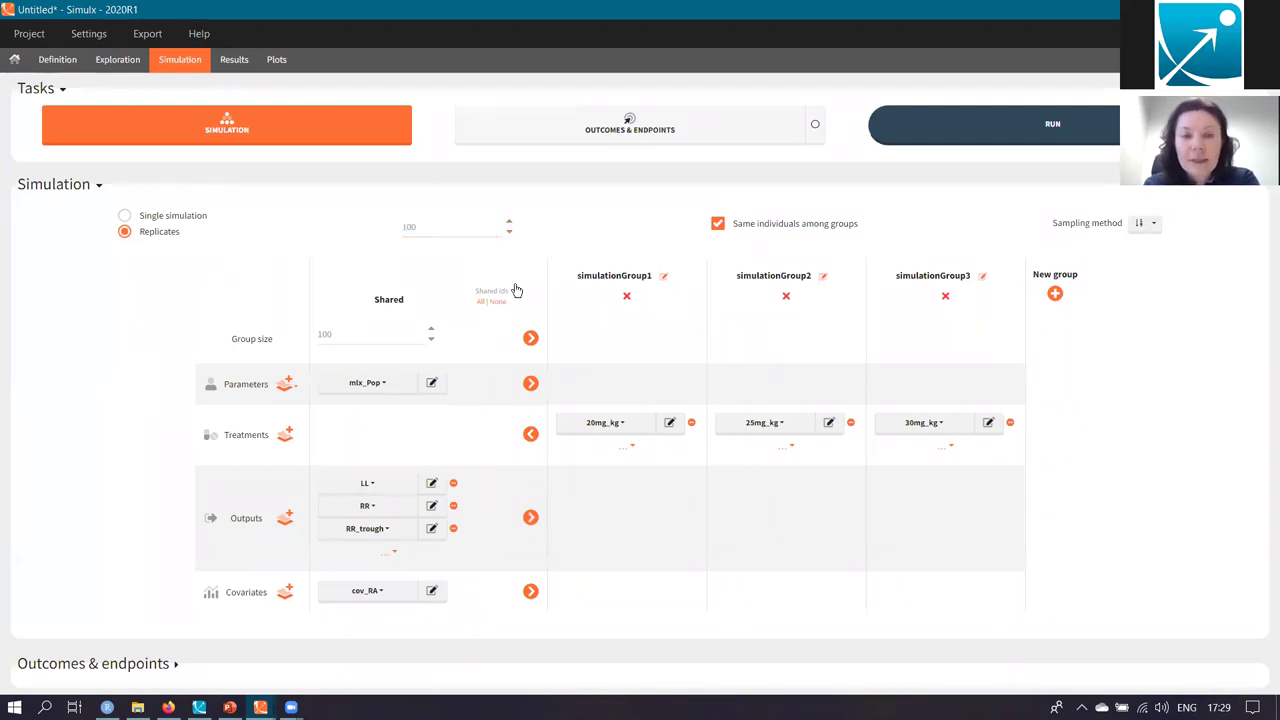
pyautogui.click(718, 224)
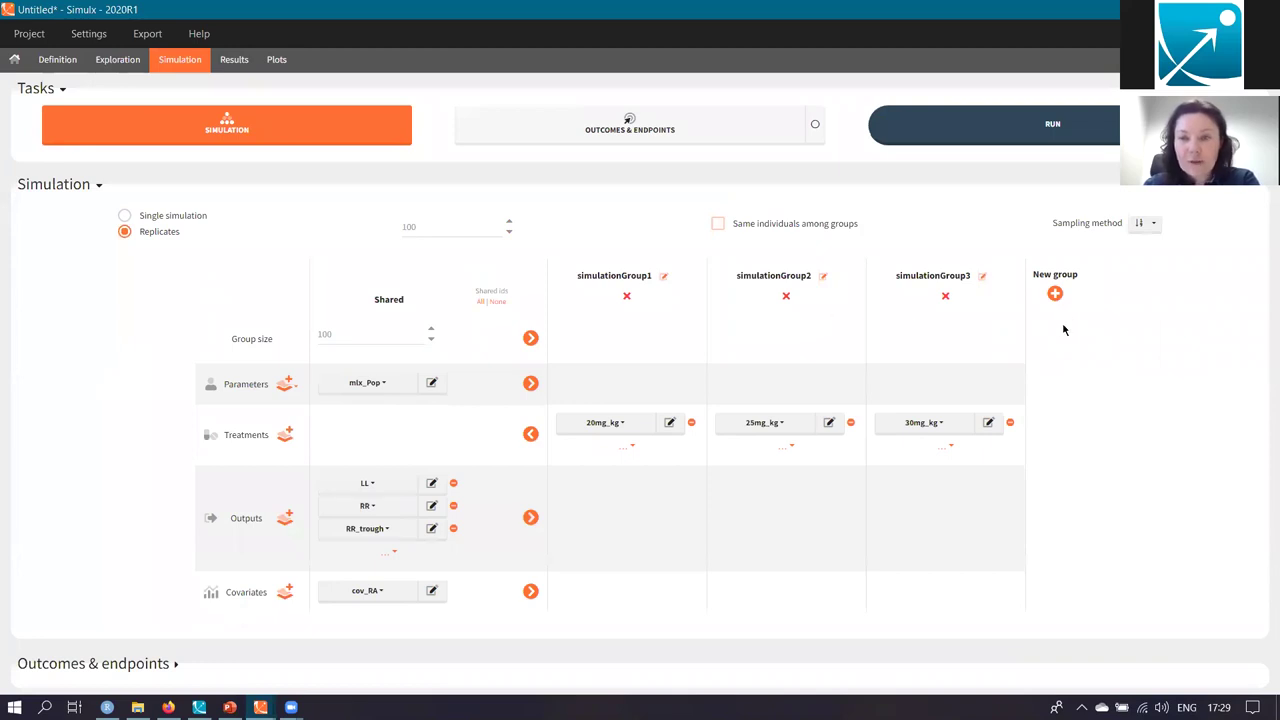
pyautogui.click(260, 707)
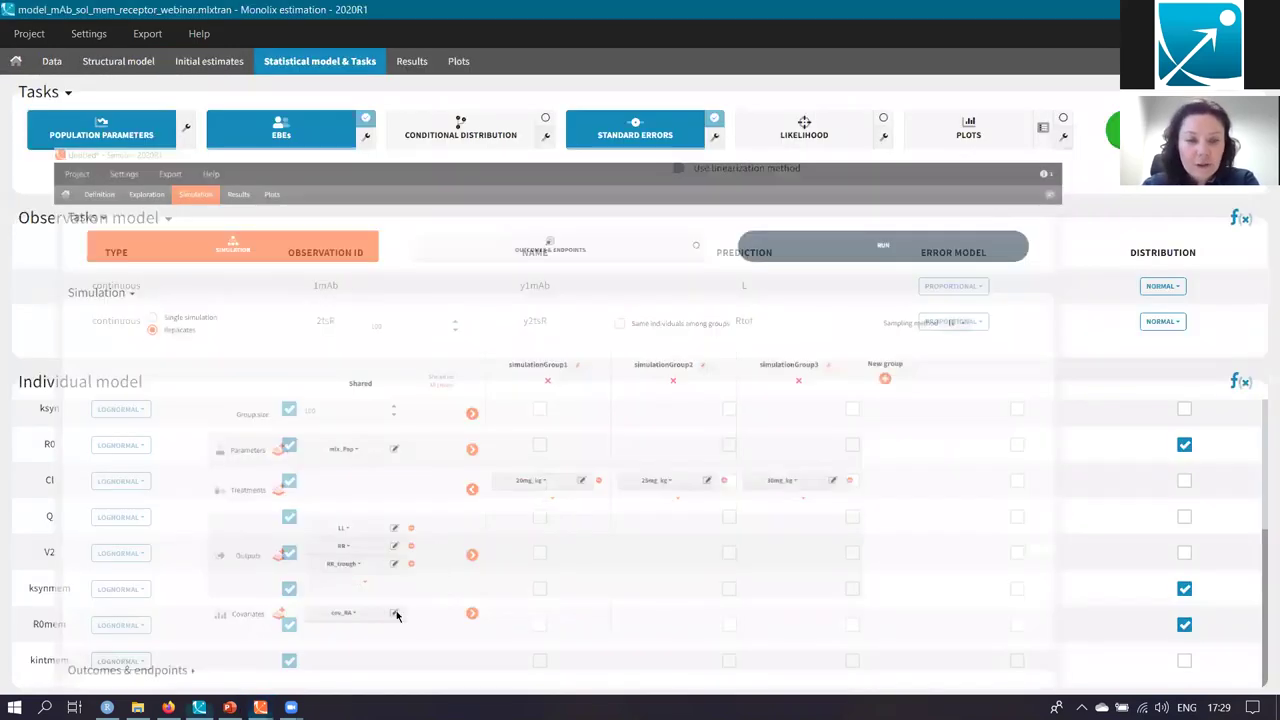
# In the 03_replicates project, view the 100-replicate endpoint summary, then go to Plots
pyautogui.moveTo(260, 707)
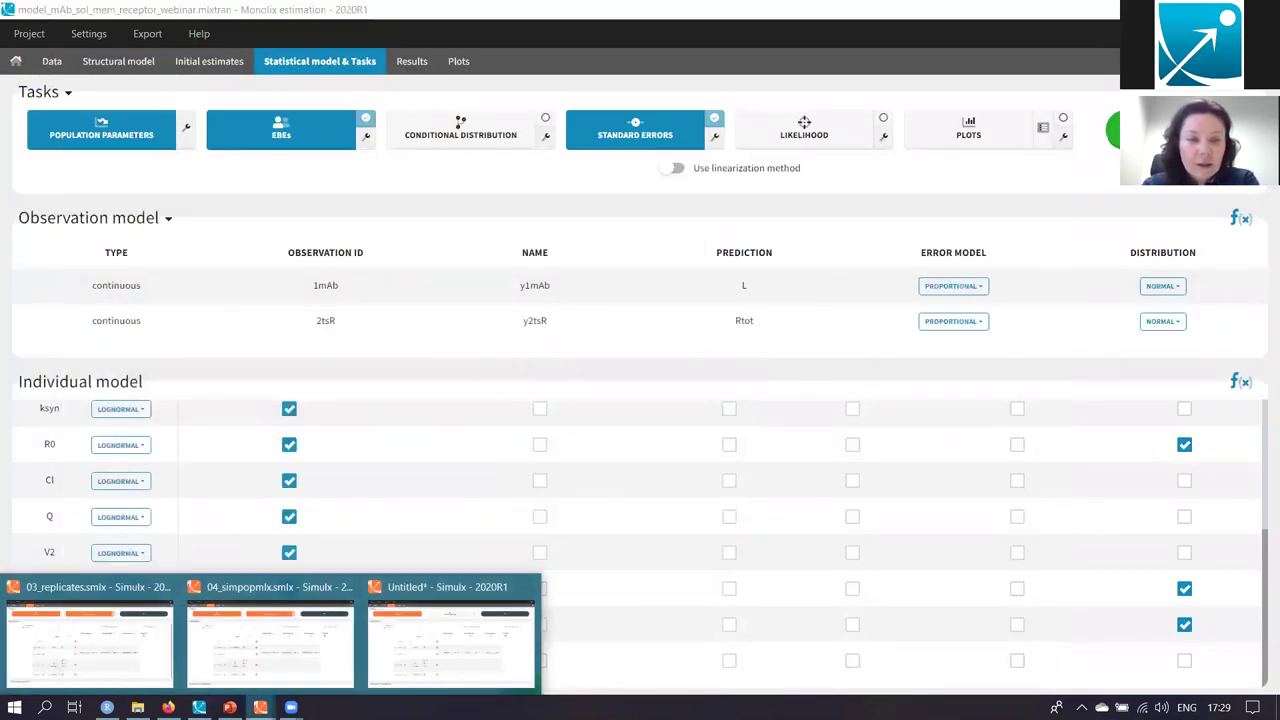
pyautogui.click(100, 660)
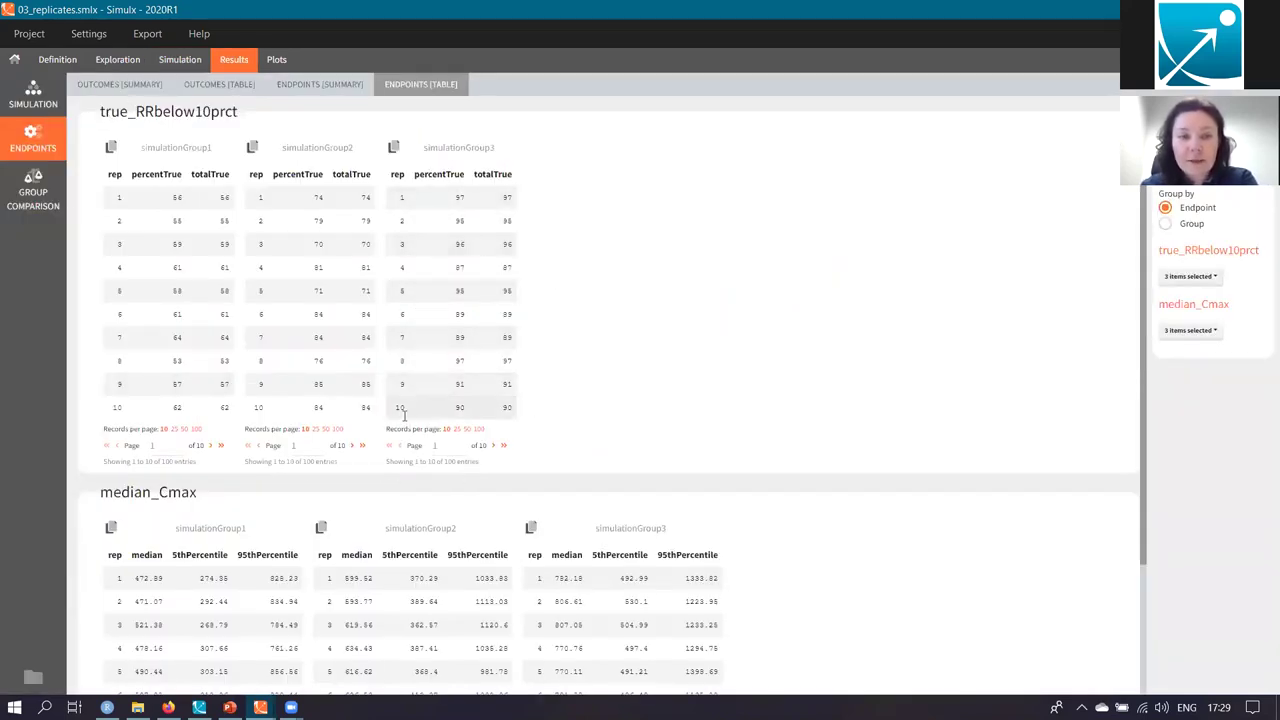
pyautogui.click(308, 88)
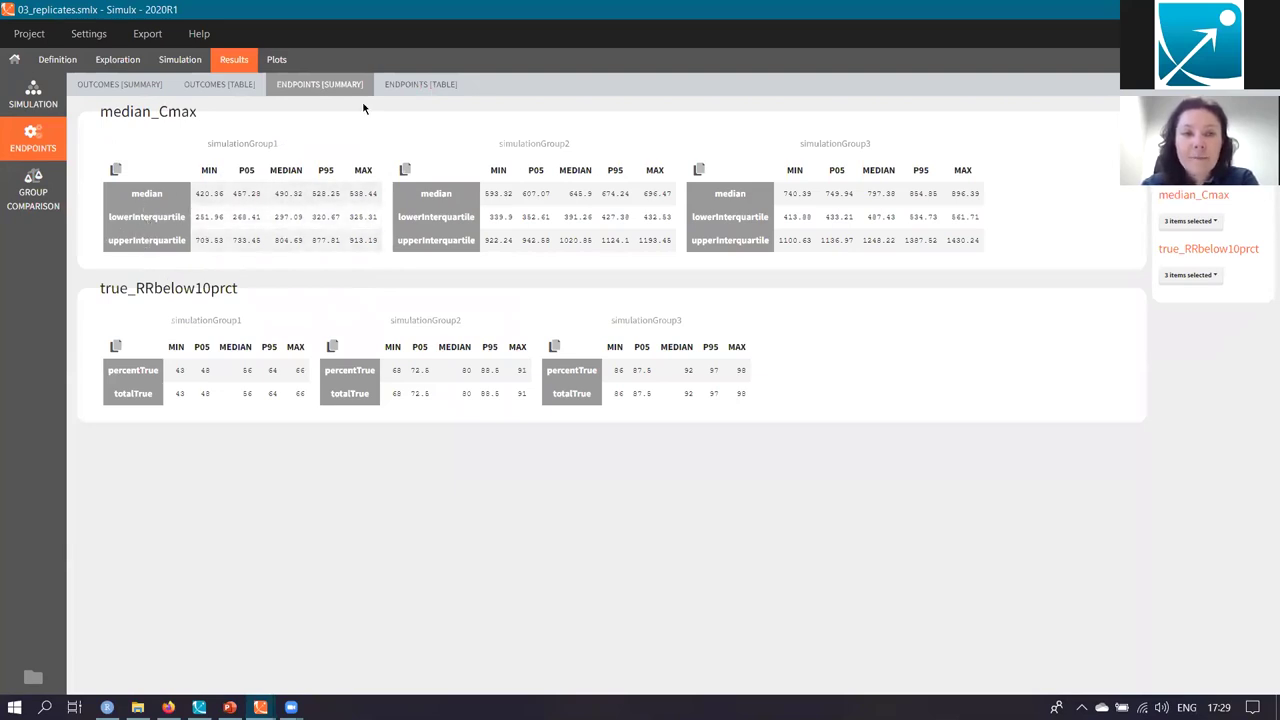
pyautogui.click(278, 60)
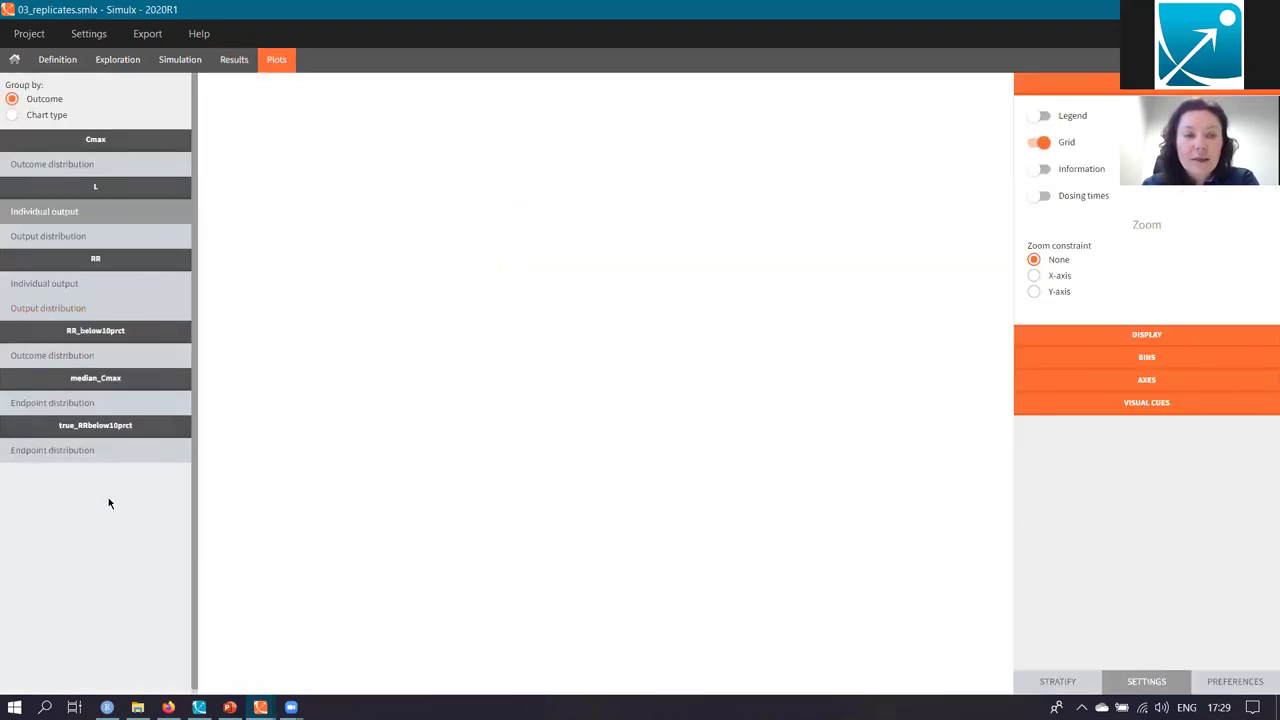
# Plot true_RRbelow10prct distribution as box plots per group, then bring PowerPoint forward
pyautogui.click(58, 455)
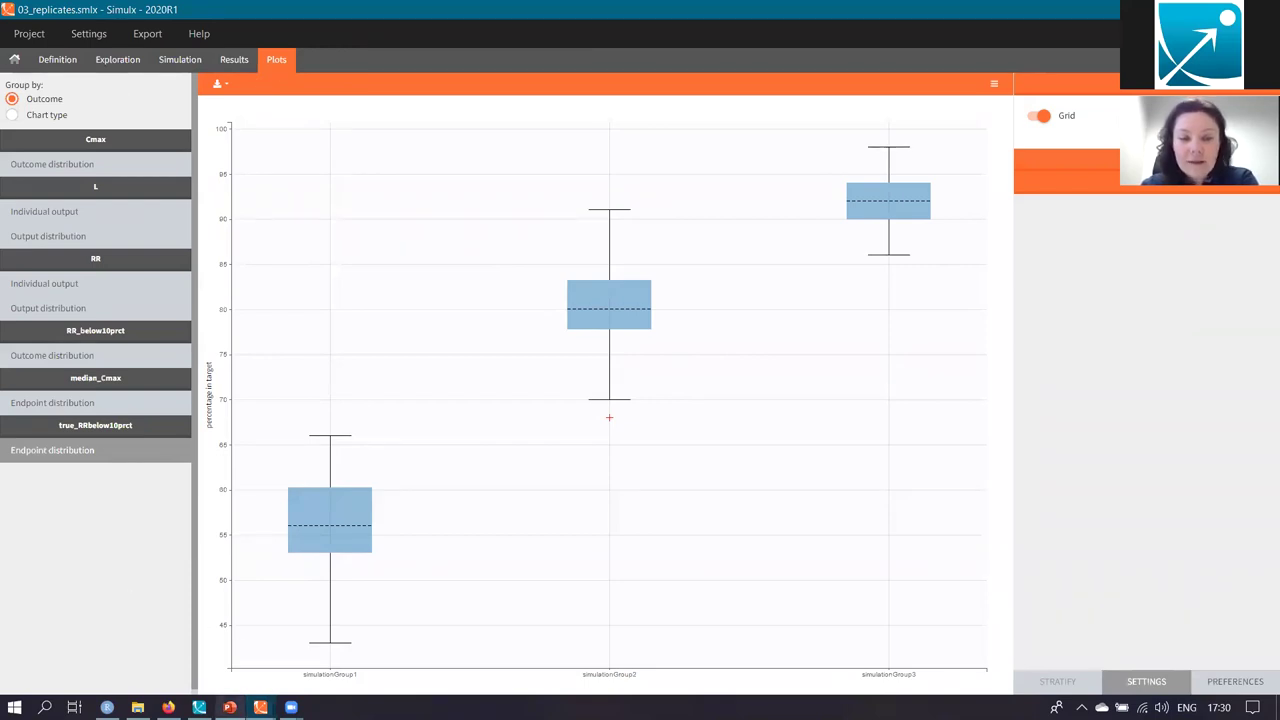
pyautogui.click(229, 707)
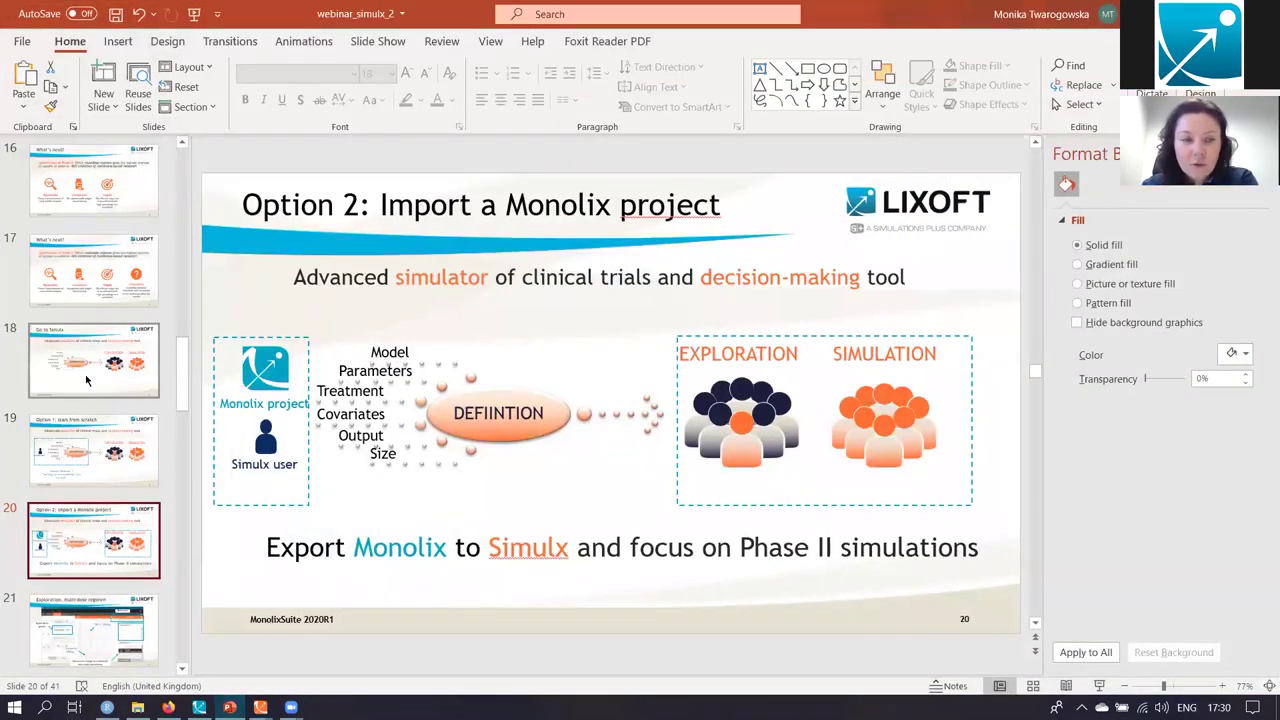
# Present slide 26 'Replicates' full screen and advance to slide 27, 'Variability between individuals'
pyautogui.scroll(-6, 85, 374)
pyautogui.click(85, 380)
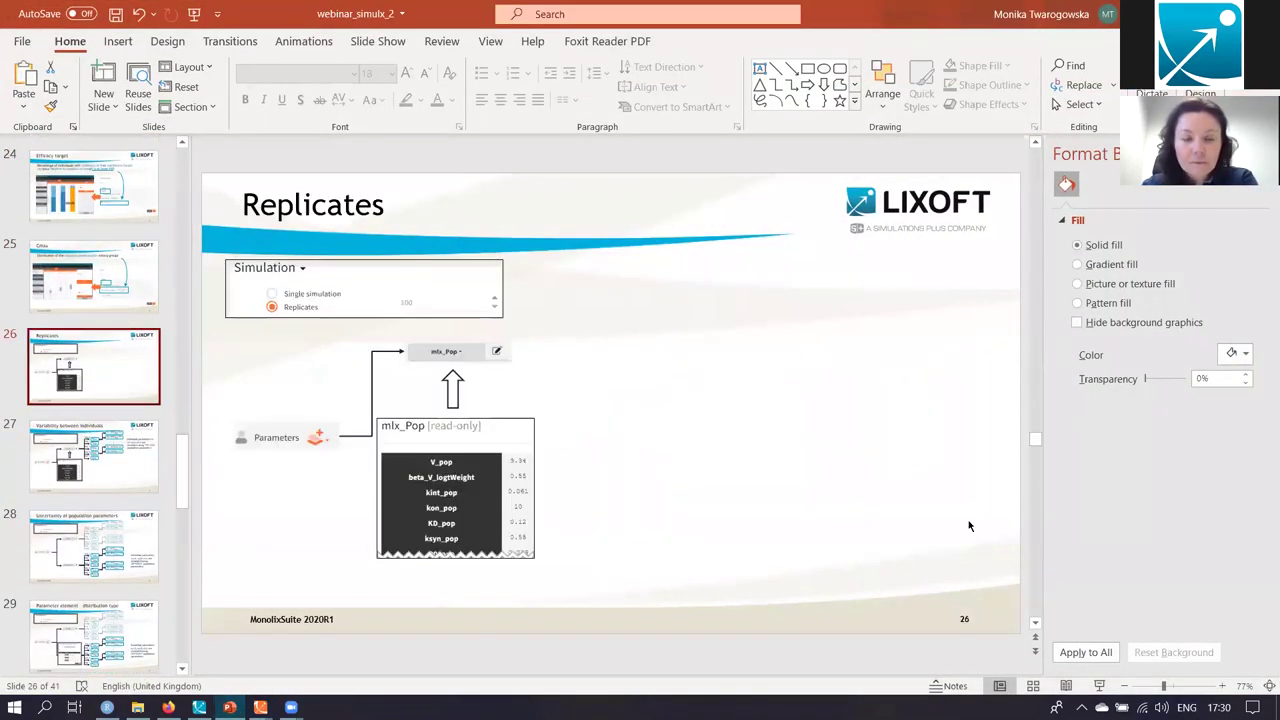
pyautogui.click(1100, 686)
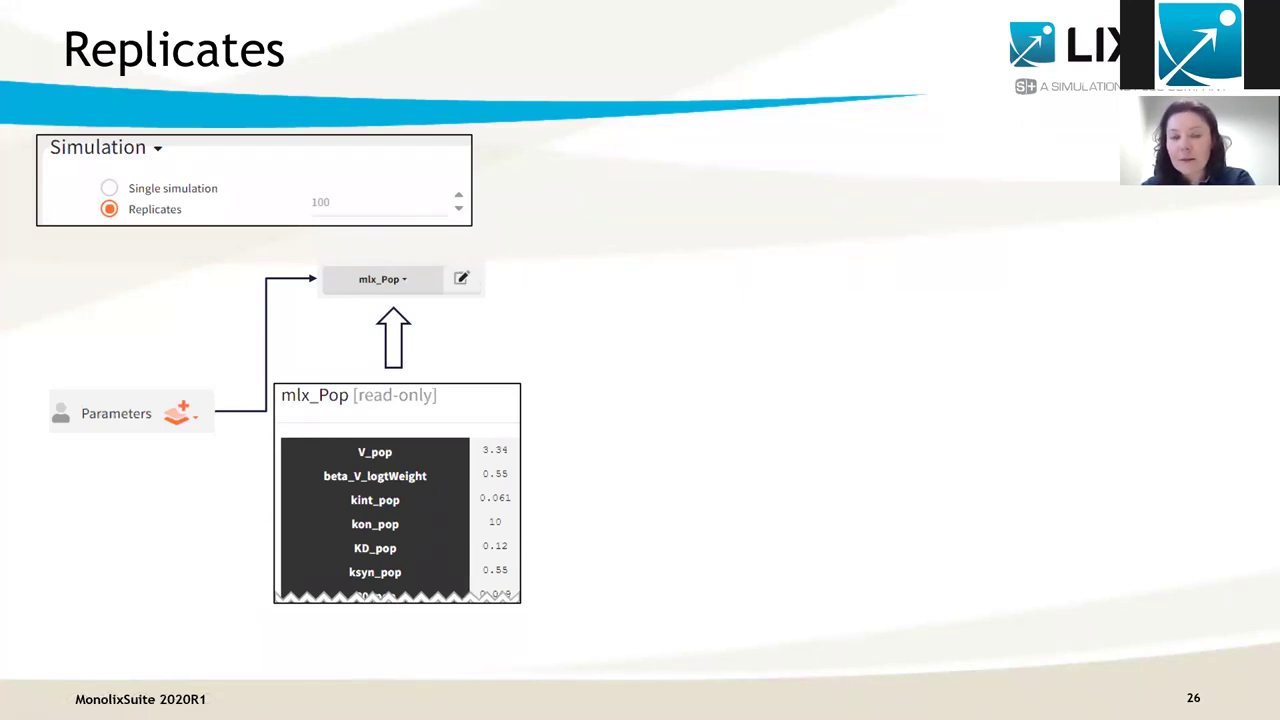
pyautogui.press('Right')
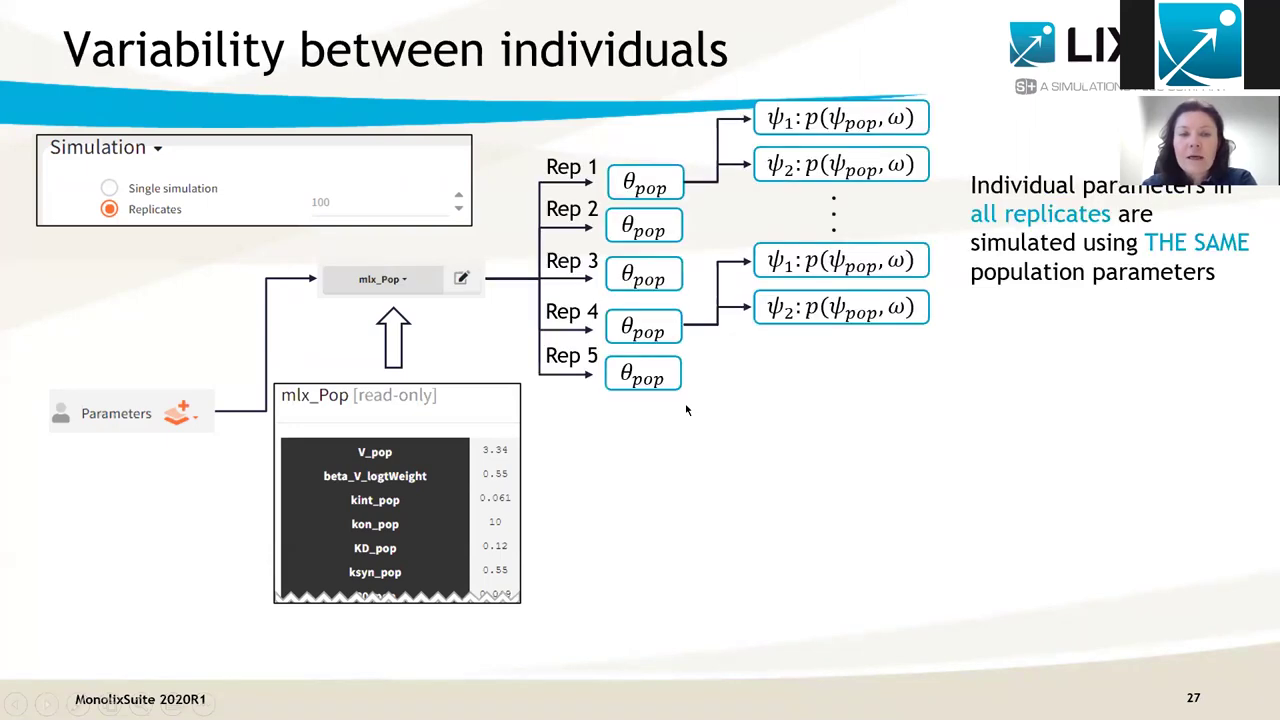